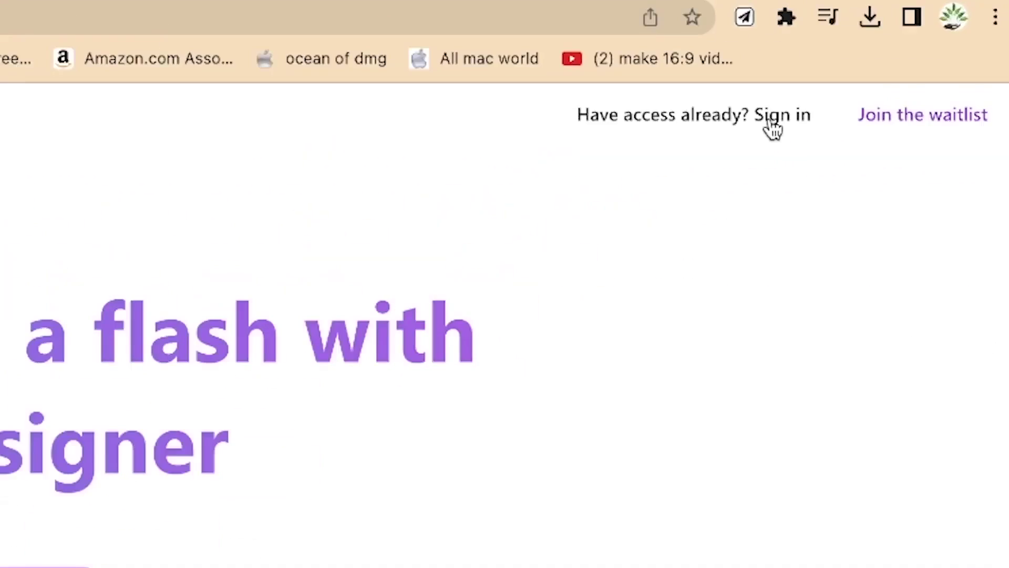
Sign in to Designer with the Microsoft account e-mail and password, staying signed in.
left_click(771, 120)
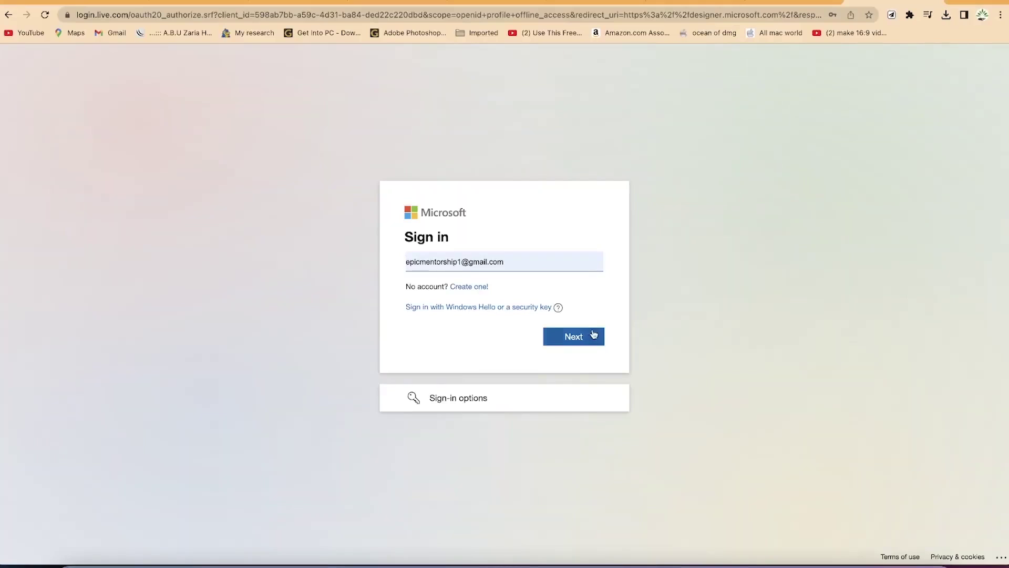
left_click(593, 334)
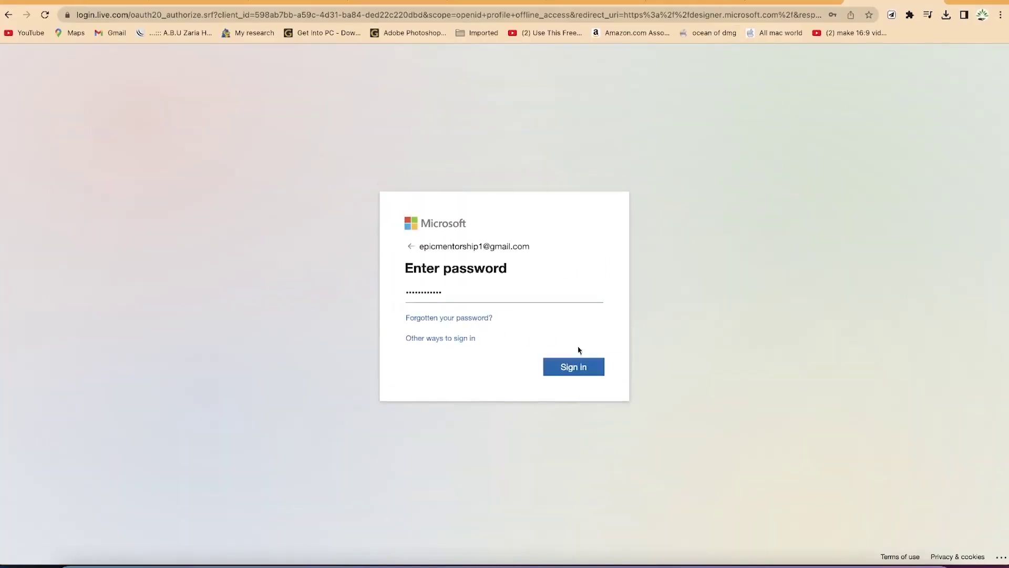
left_click(578, 370)
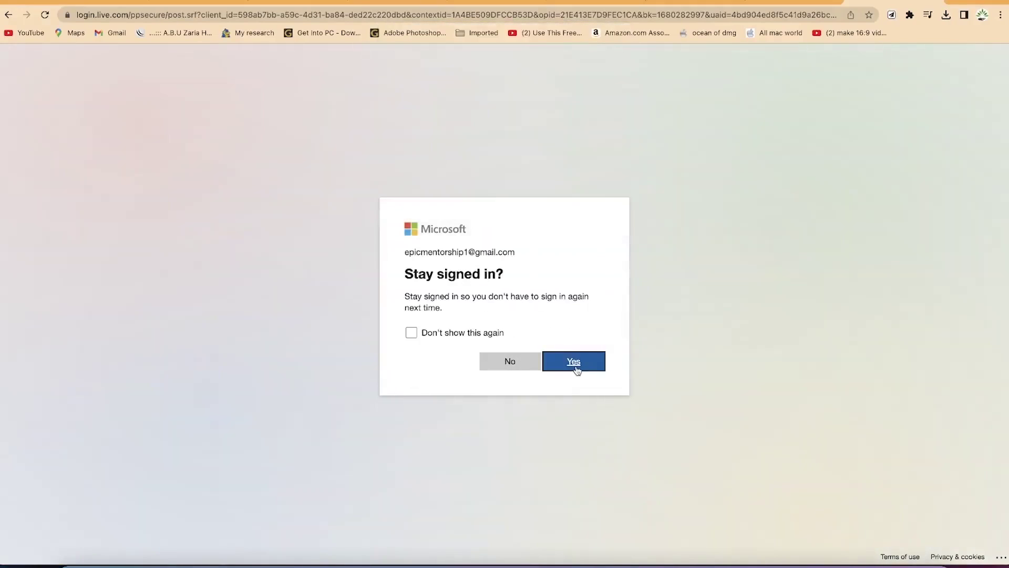
left_click(577, 370)
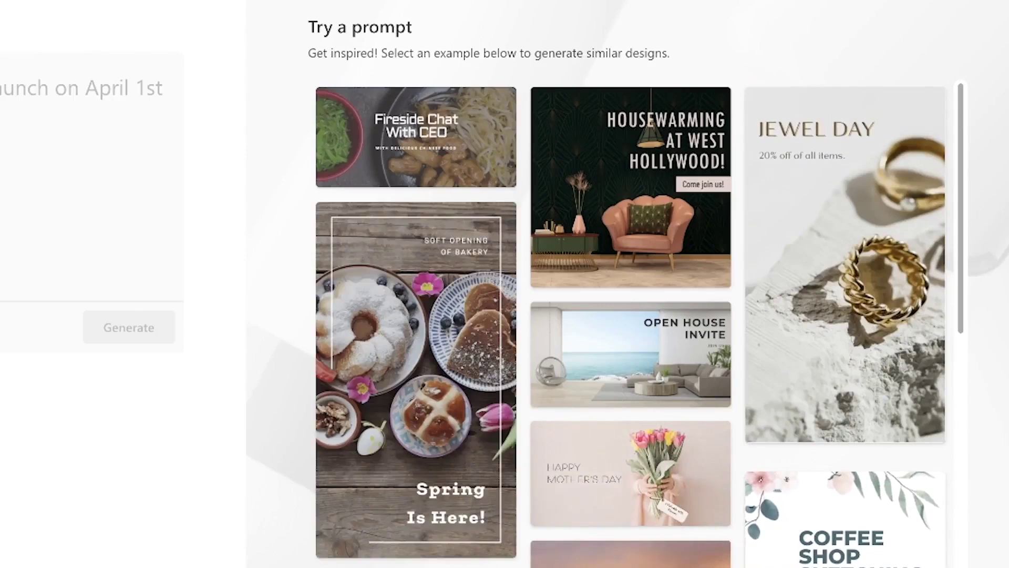
scroll(506, 457, "down", 15)
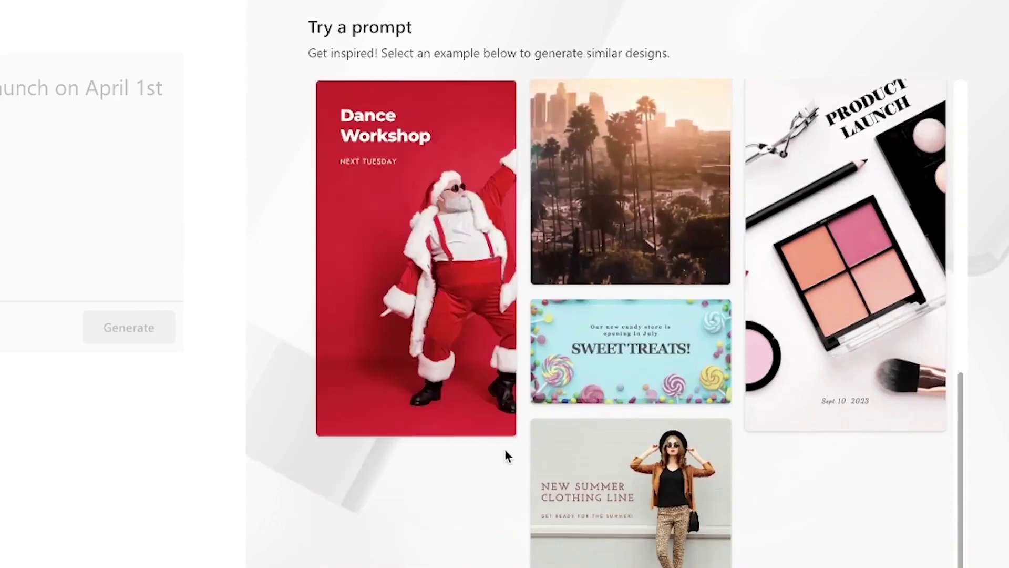
scroll(549, 342, "up", 5)
scroll(550, 341, "up", 5)
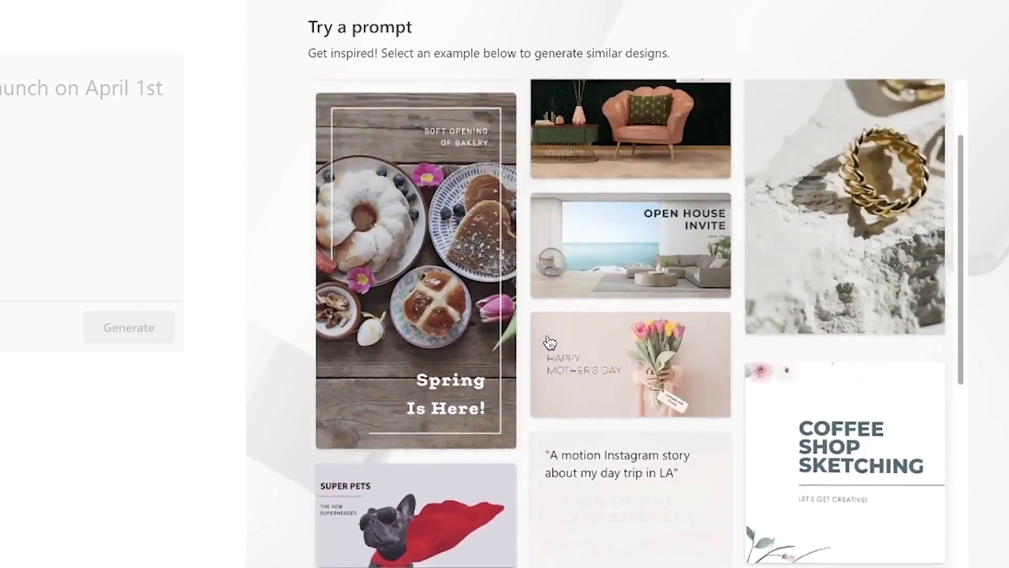
scroll(549, 341, "down", 1)
scroll(550, 343, "down", 10)
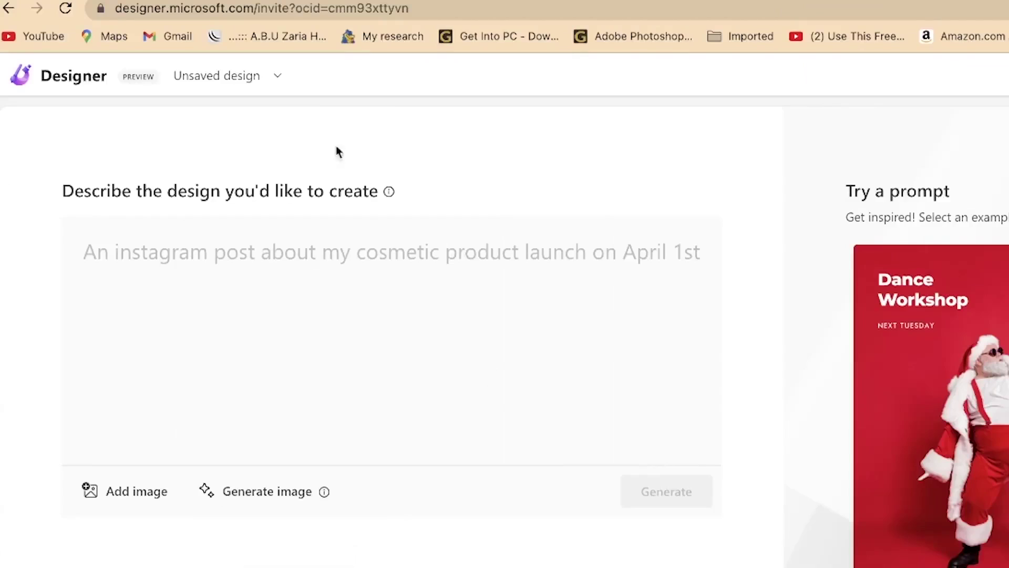
left_click(277, 74)
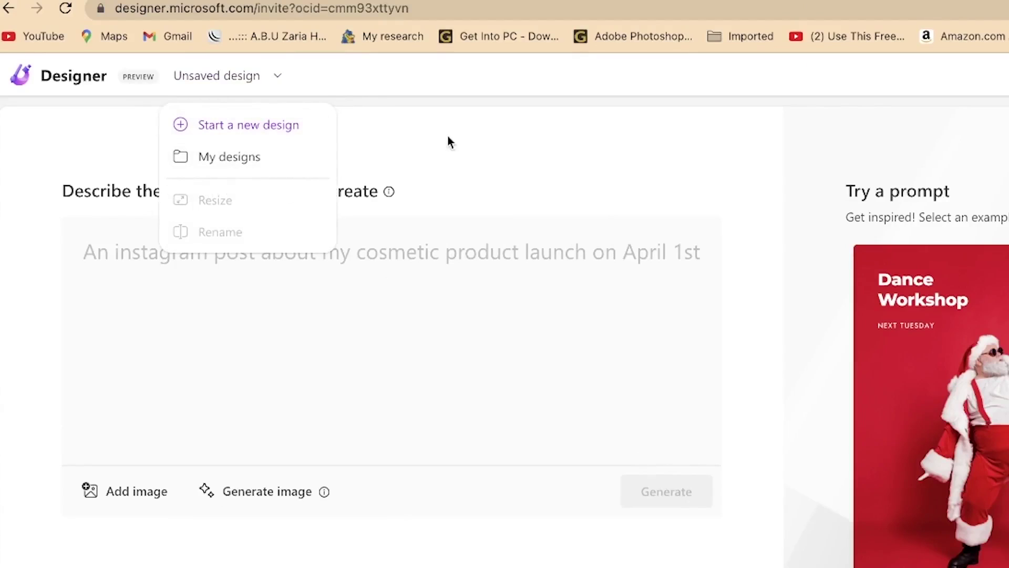
left_click(449, 164)
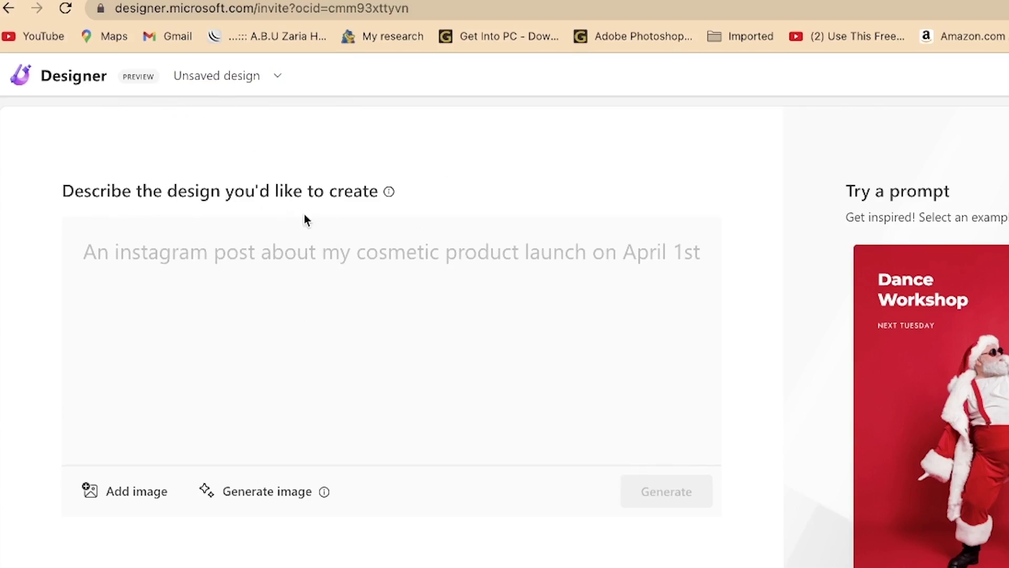
left_click(274, 286)
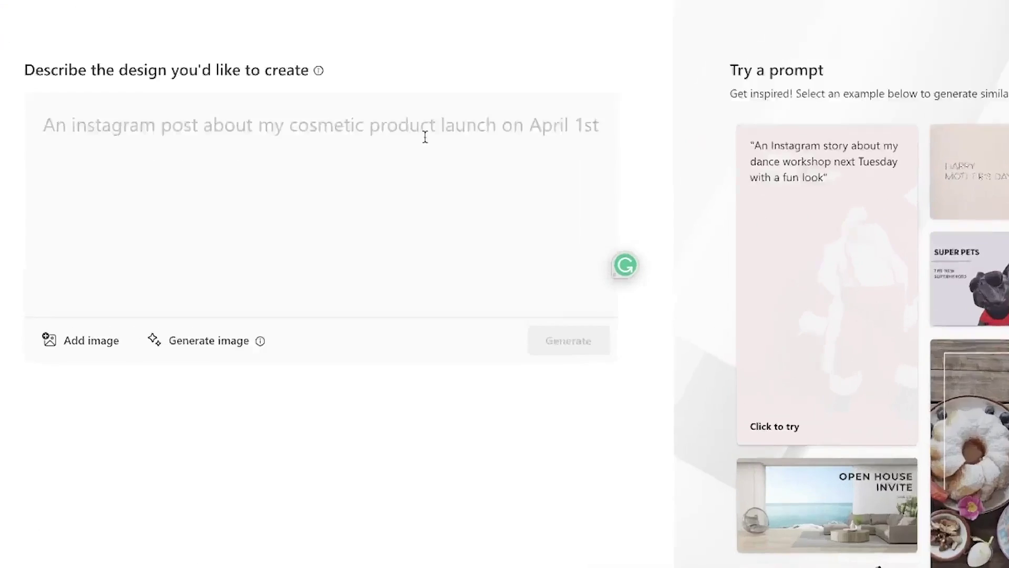
Prompt for a portrait public-speaking poster with audience and speaker for a speechcraft workshop, then generate.
type("Generate a ")
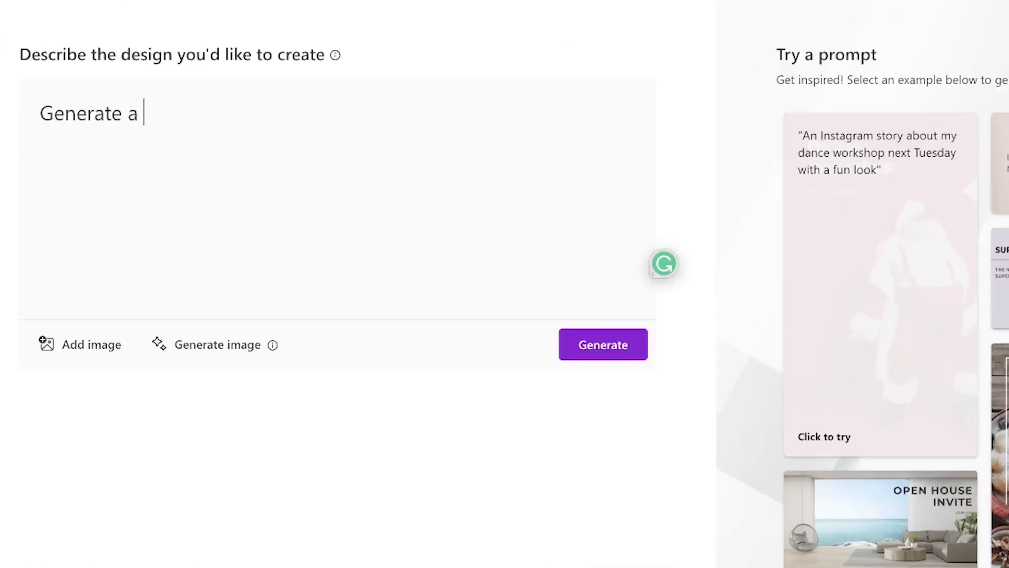
type("public speaking poste")
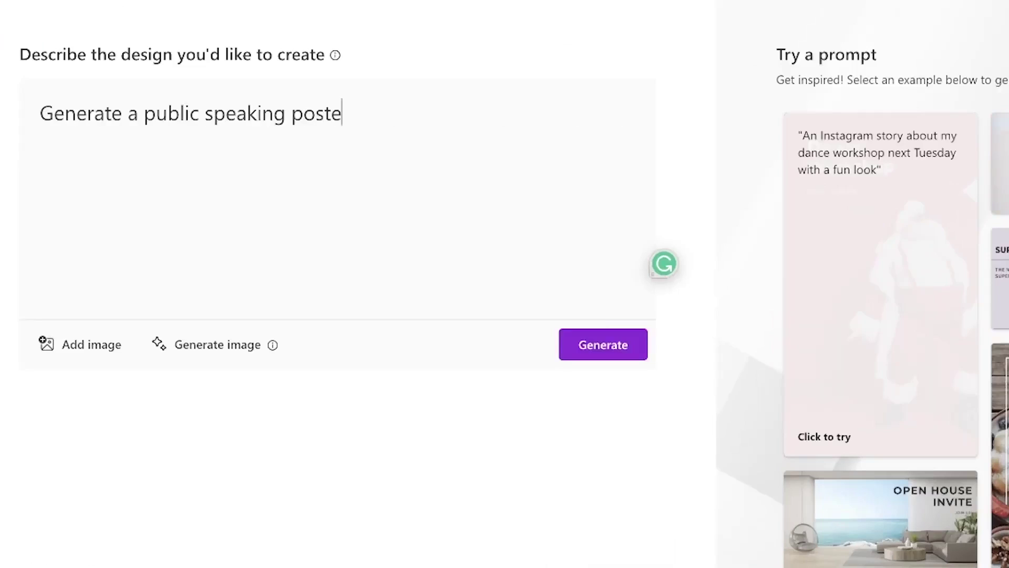
type("r, portrait, wi")
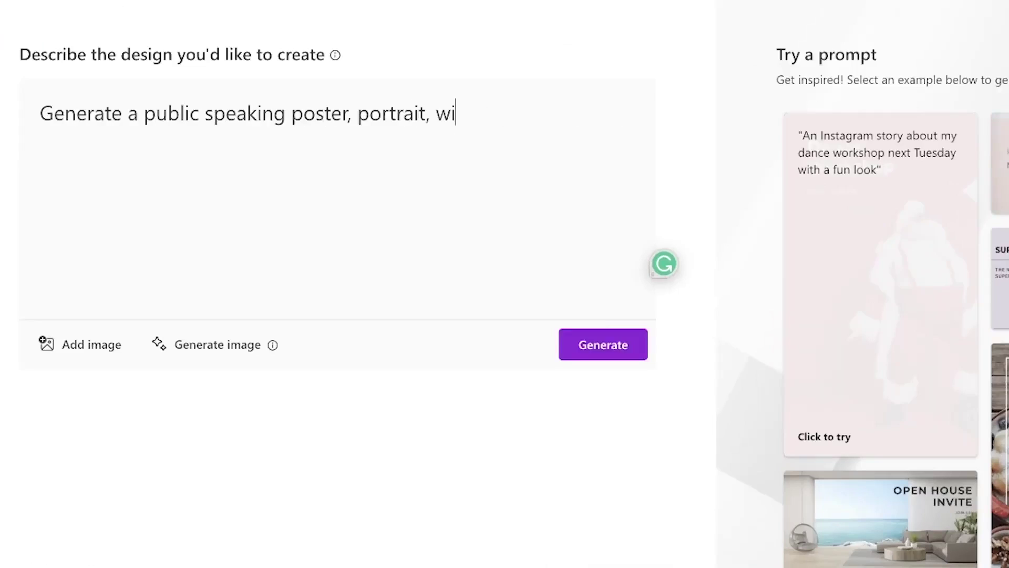
type("th some audien")
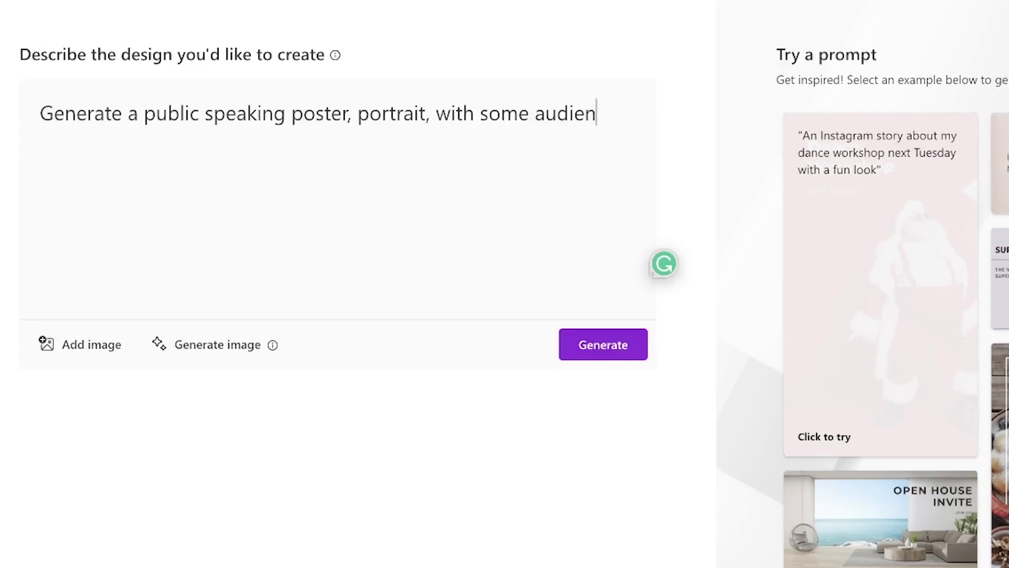
type("ce and a spe")
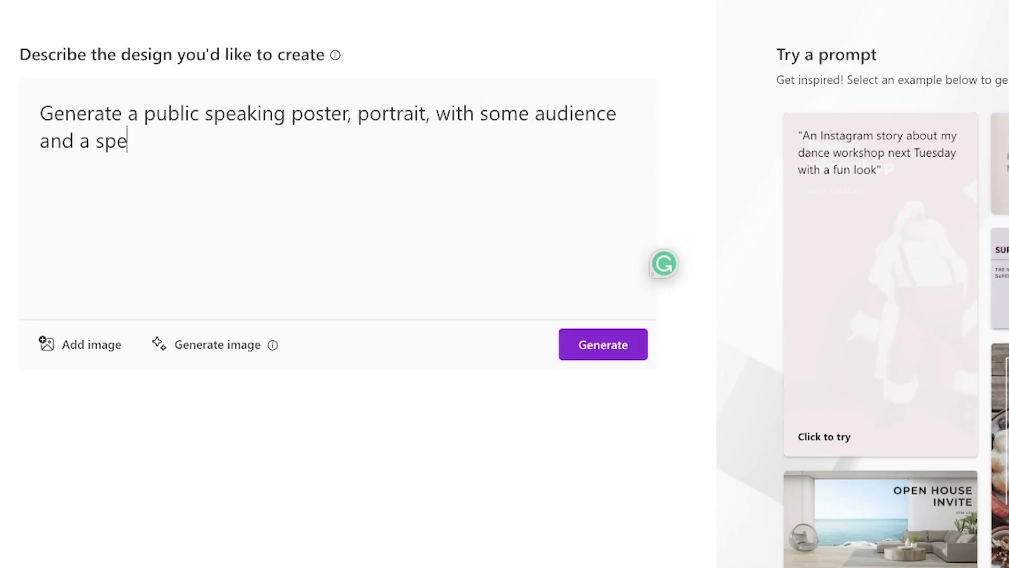
type("aker for ")
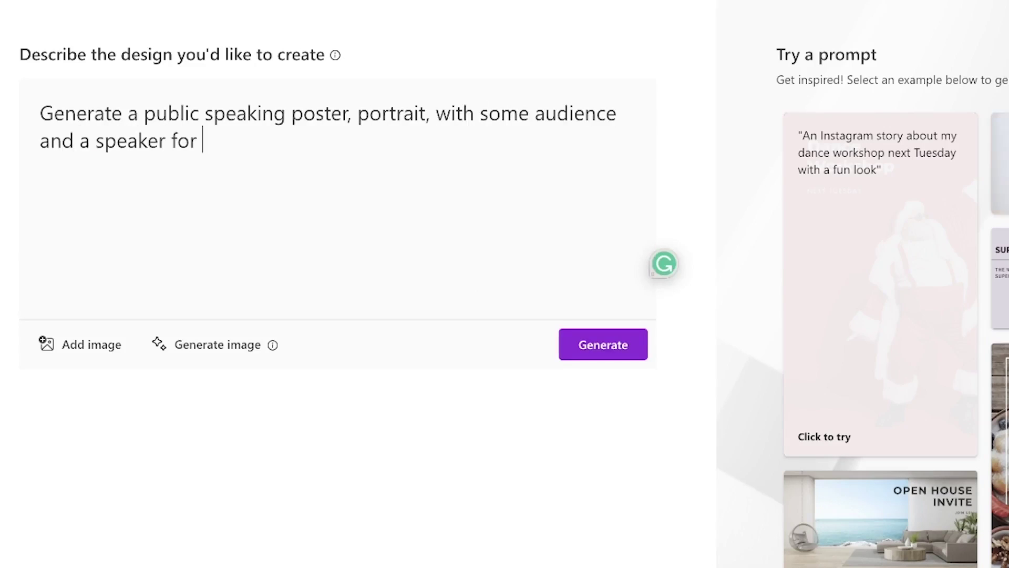
type("a speech craft workshop")
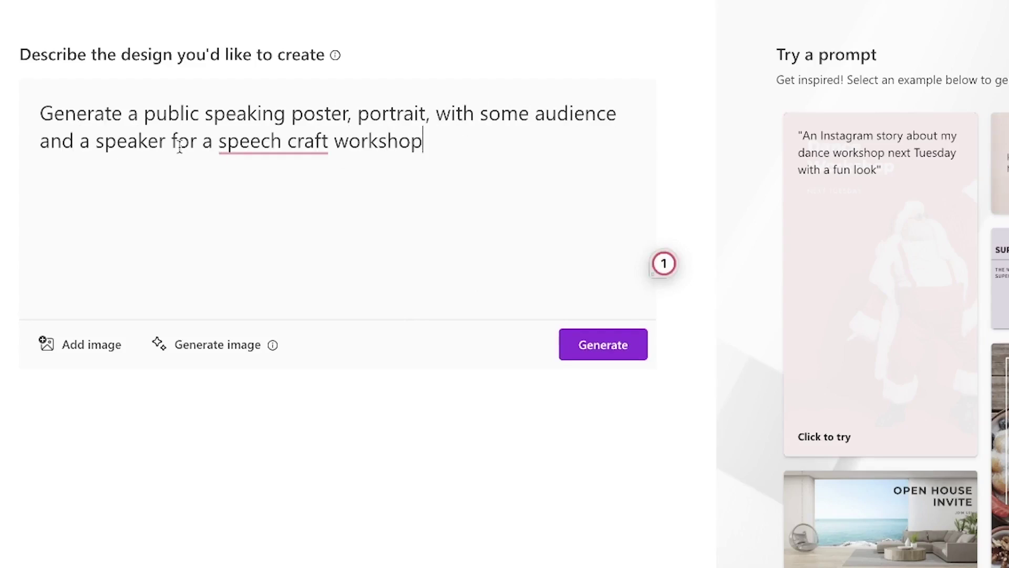
mouse_move(287, 153)
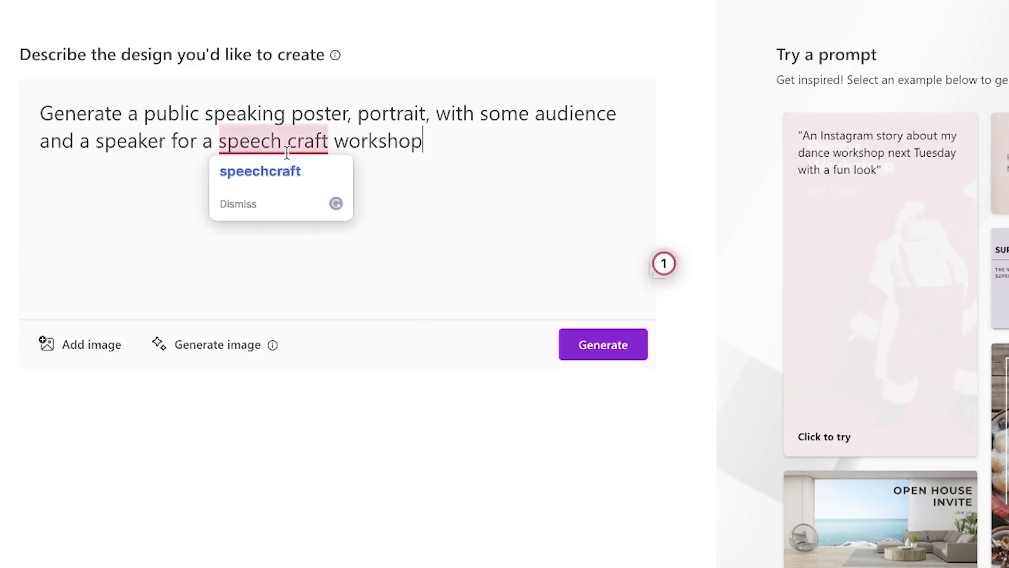
left_click(322, 181)
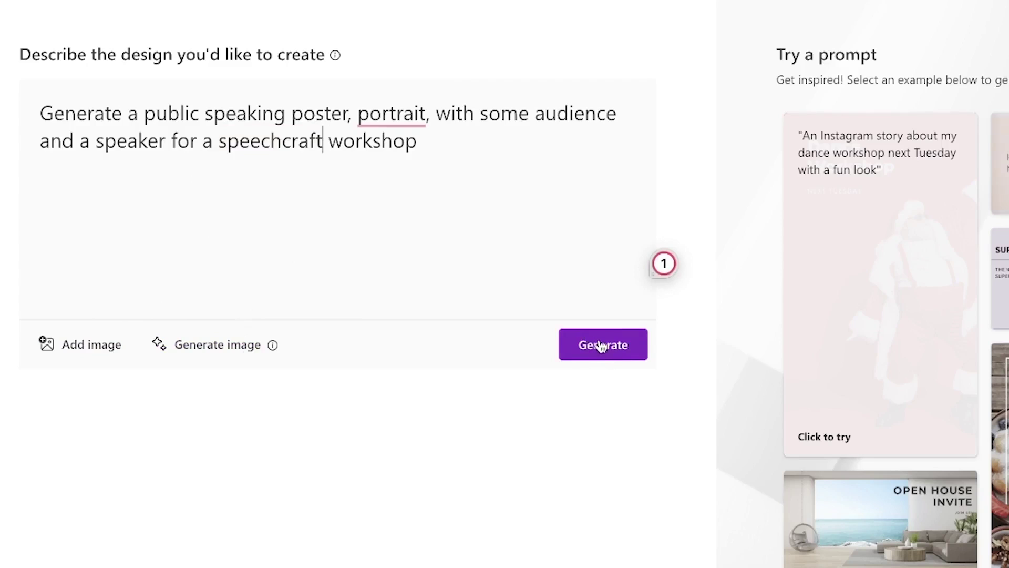
left_click(613, 357)
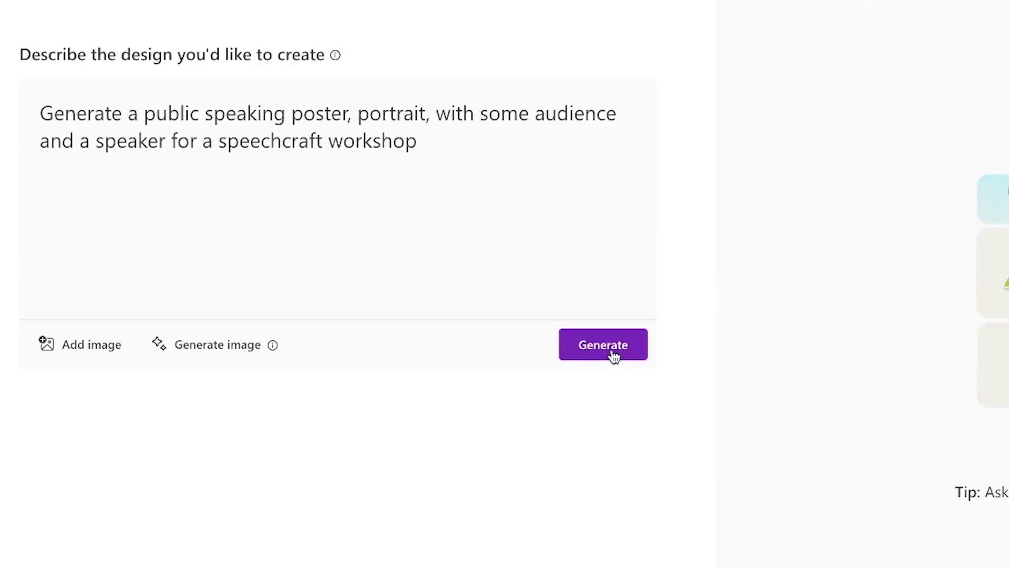
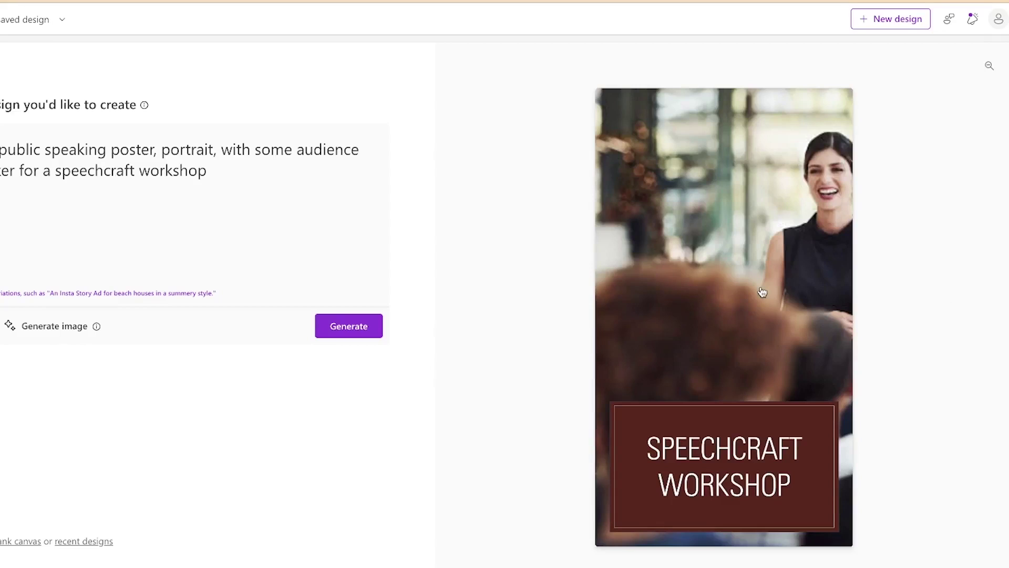
Return to the design grid and preview designs enlarged, including the audience-photo Speechcraft Workshop one.
left_click(989, 69)
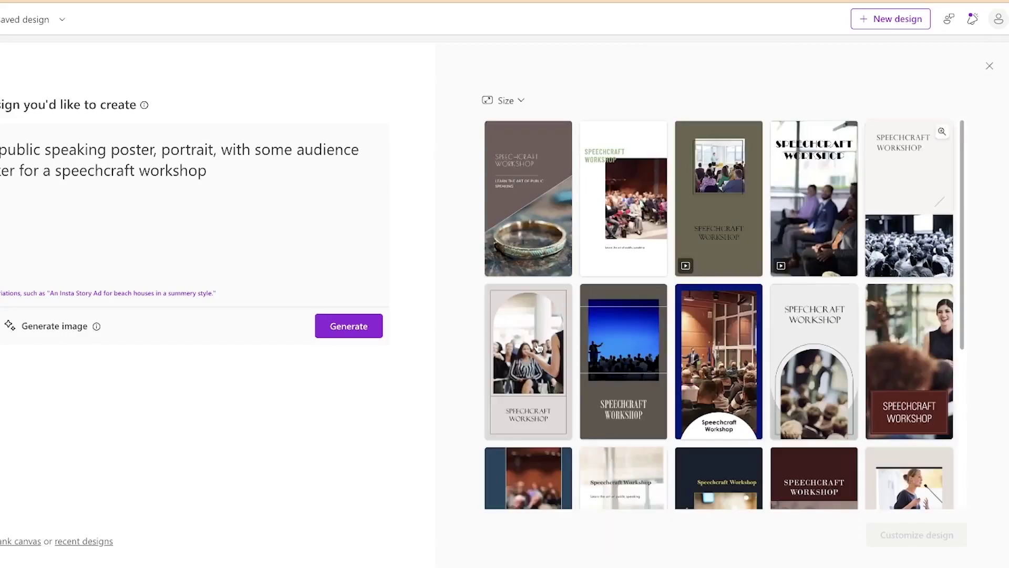
left_click(560, 295)
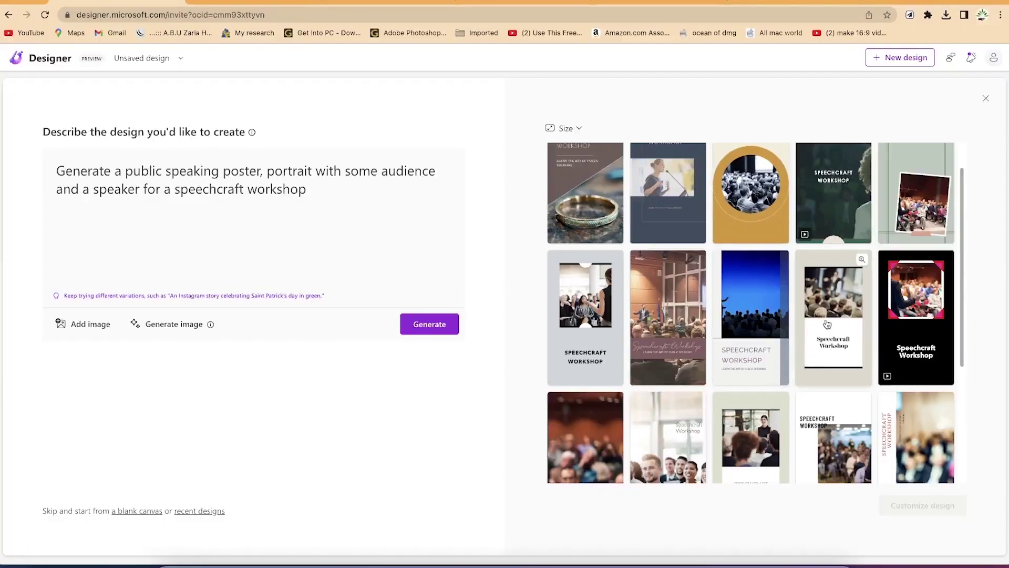
left_click(862, 260)
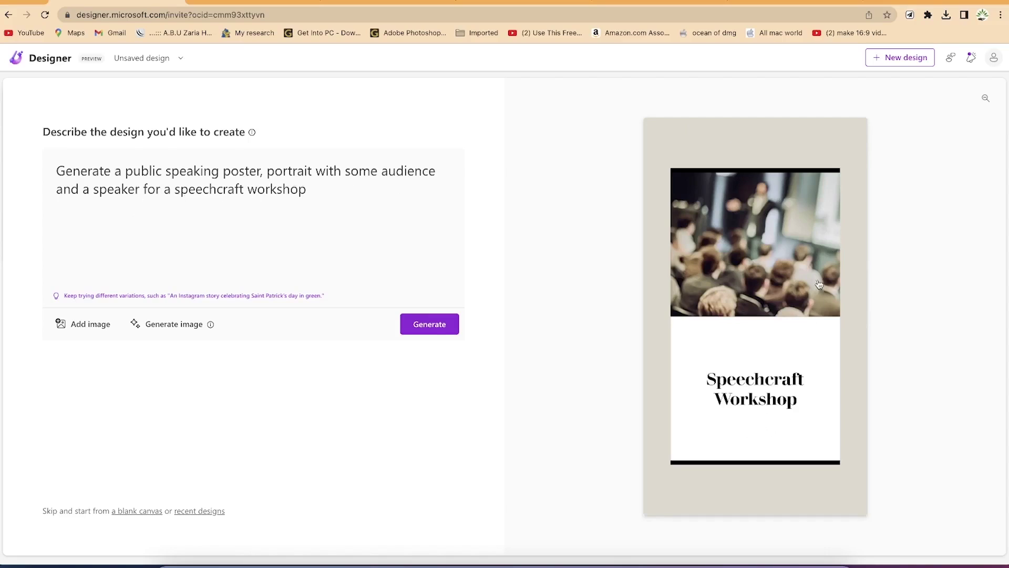
left_click(989, 99)
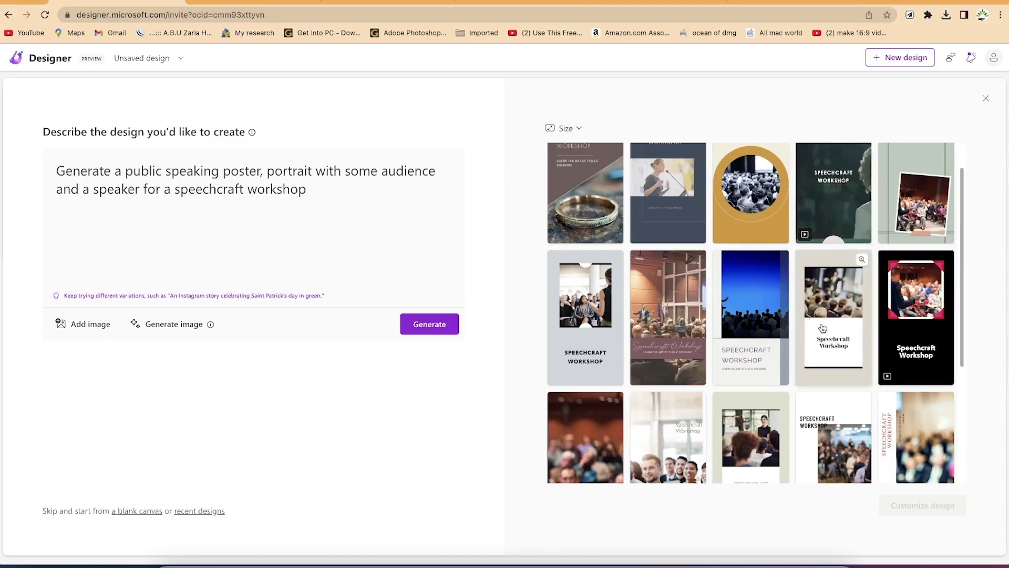
Select the audience-photo template with the white title panel and customize it.
scroll(822, 329, "down", 4)
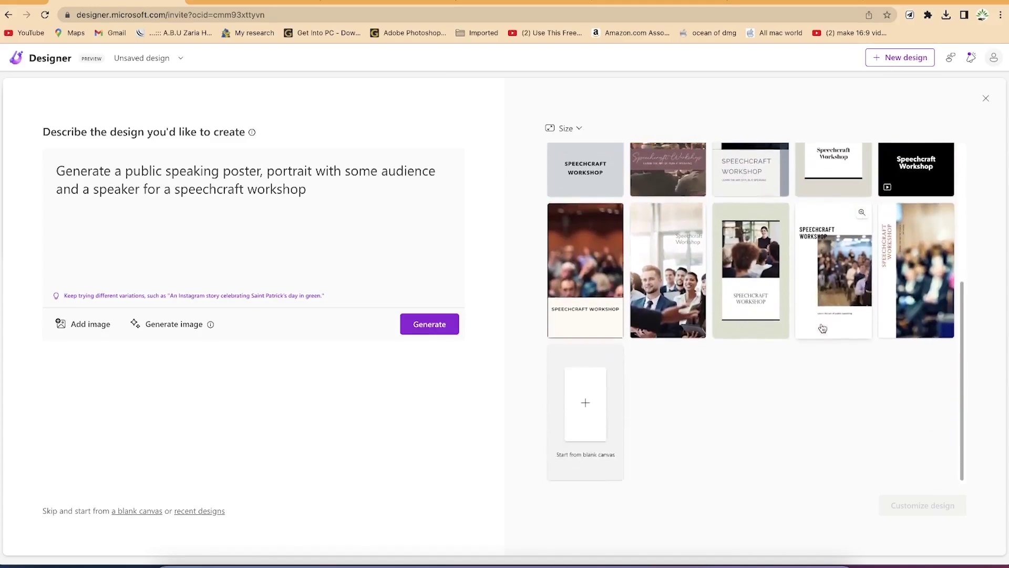
scroll(822, 328, "up", 1)
scroll(822, 333, "up", 1)
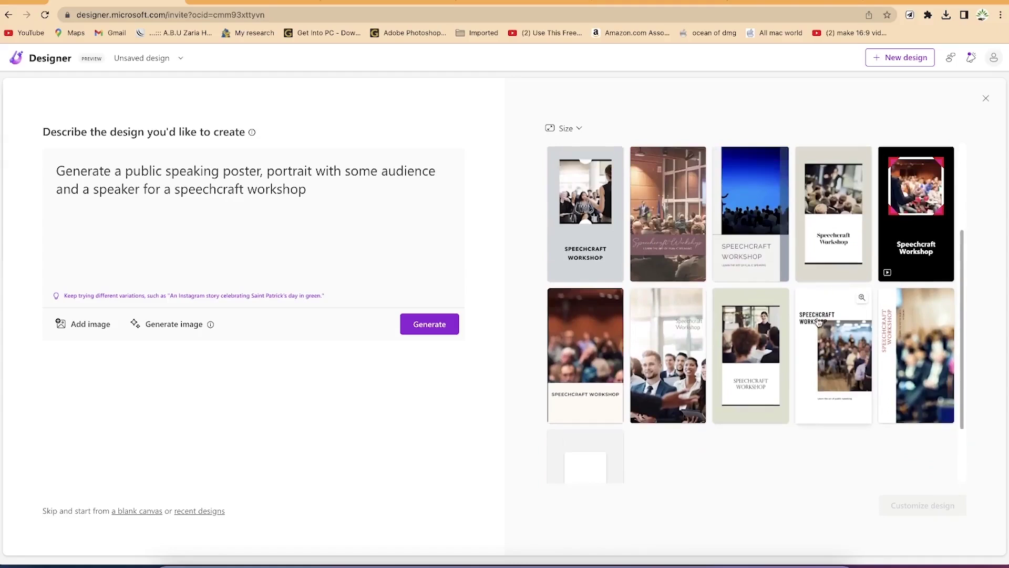
scroll(827, 247, "up", 1)
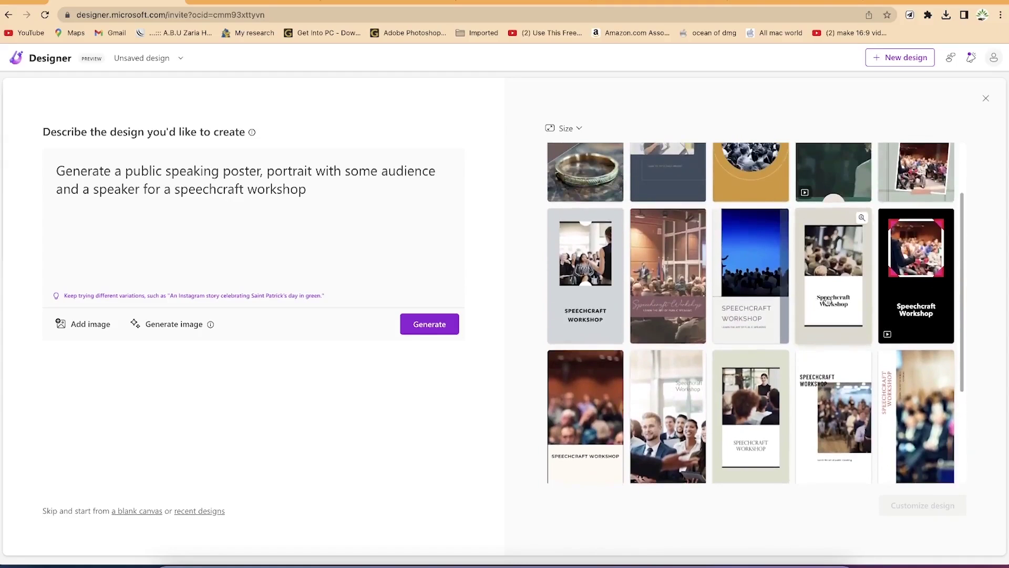
left_click(830, 303)
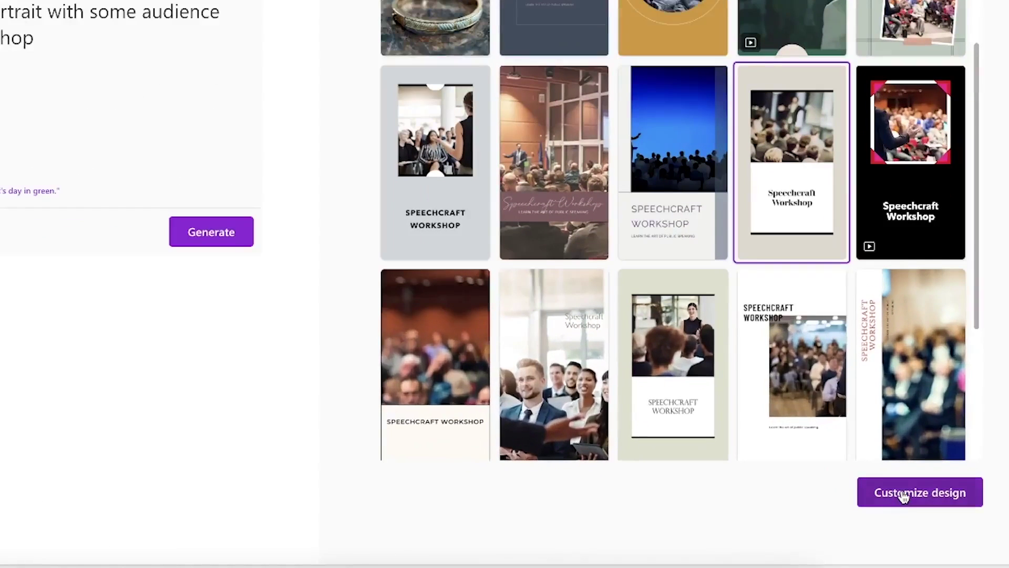
left_click(902, 494)
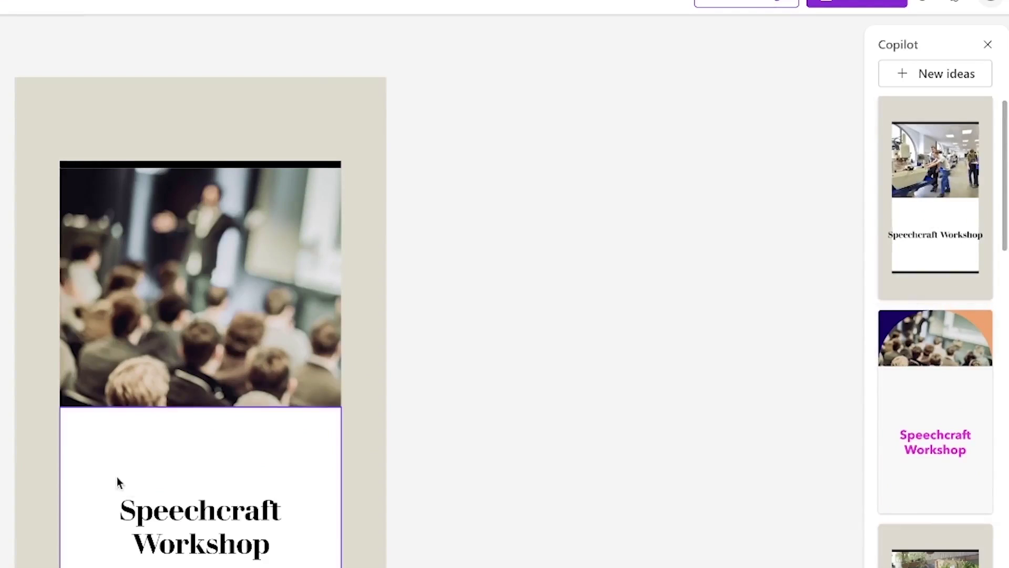
Browse the Copilot design ideas, then select the two-line Speechcraft Workshop title.
scroll(936, 440, "down", 3)
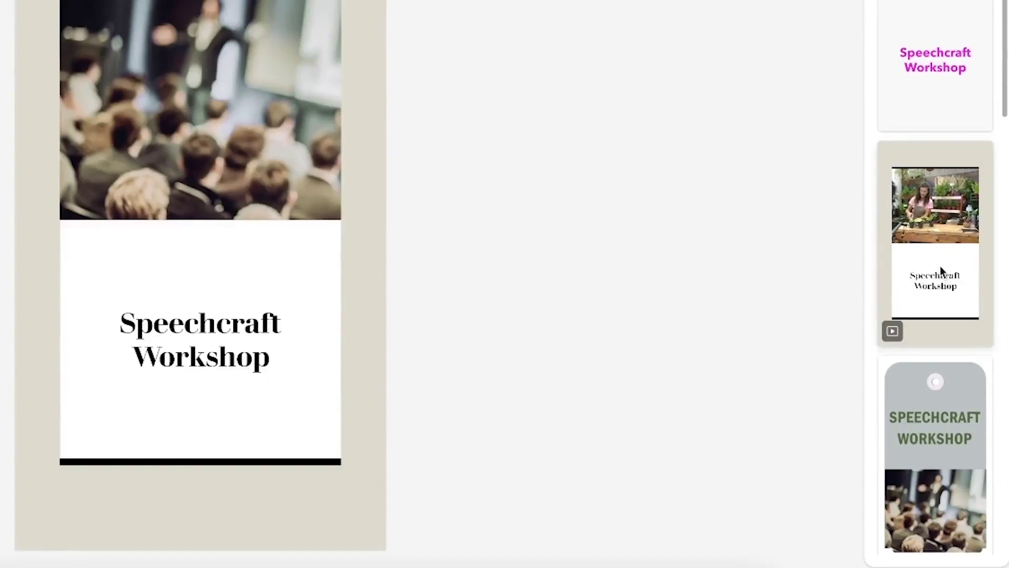
scroll(943, 392, "down", 10)
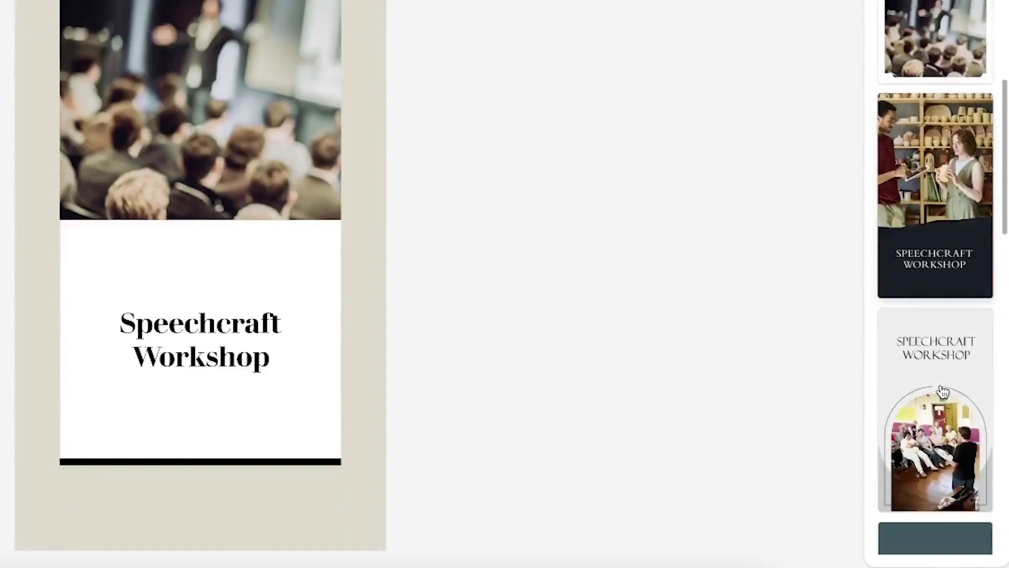
scroll(943, 392, "down", 5)
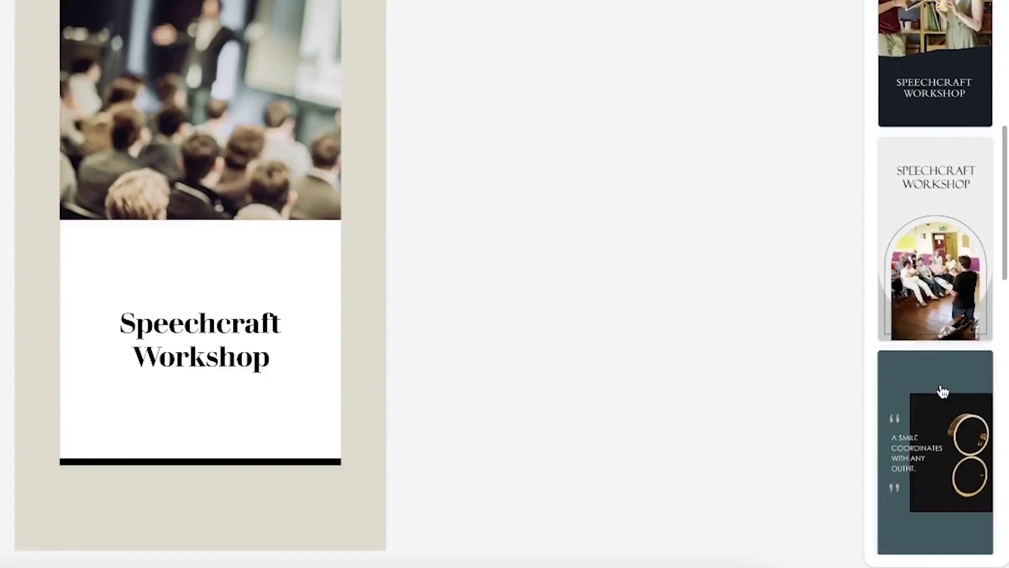
scroll(942, 392, "down", 10)
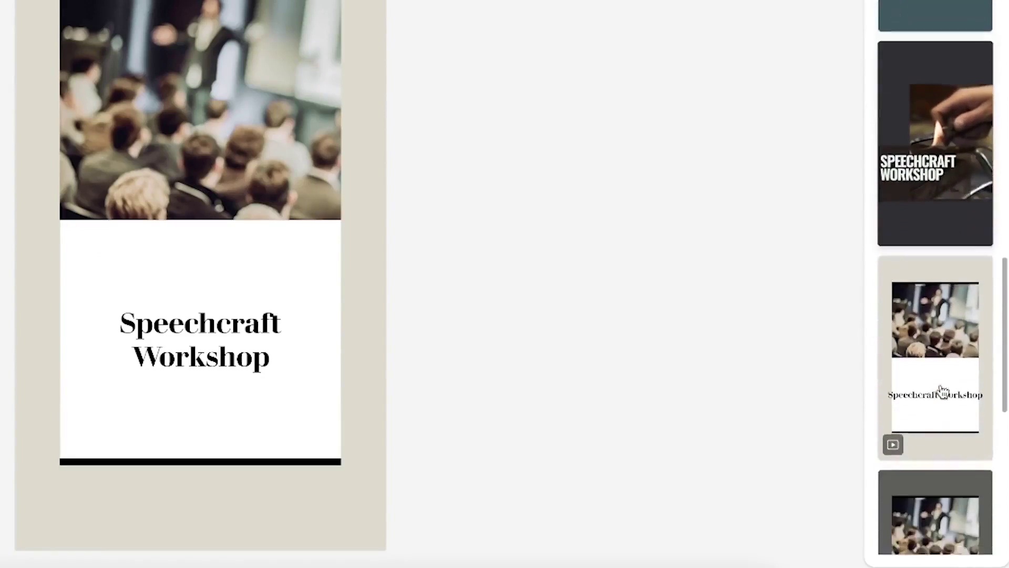
scroll(943, 391, "down", 6)
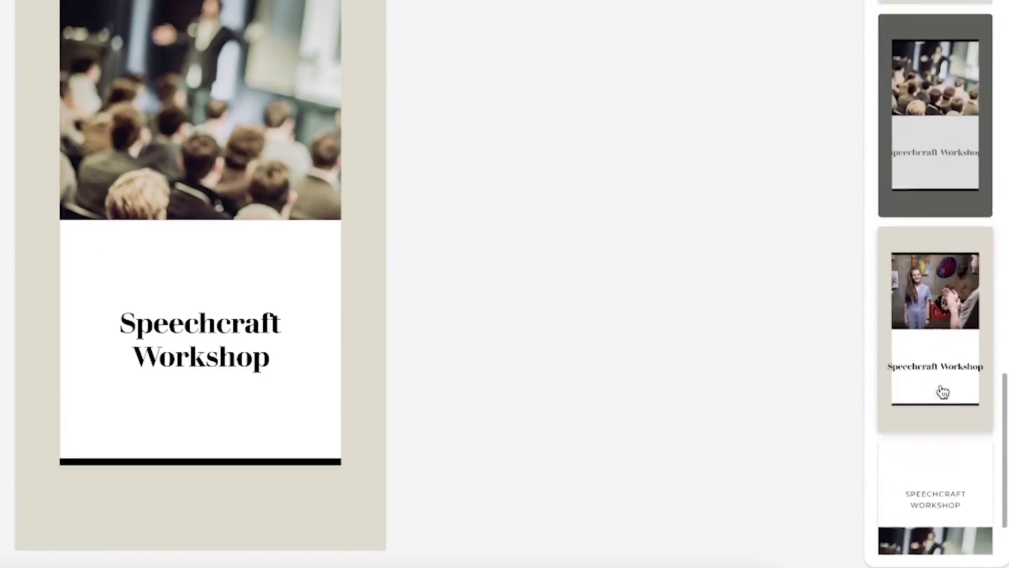
scroll(941, 389, "up", 15)
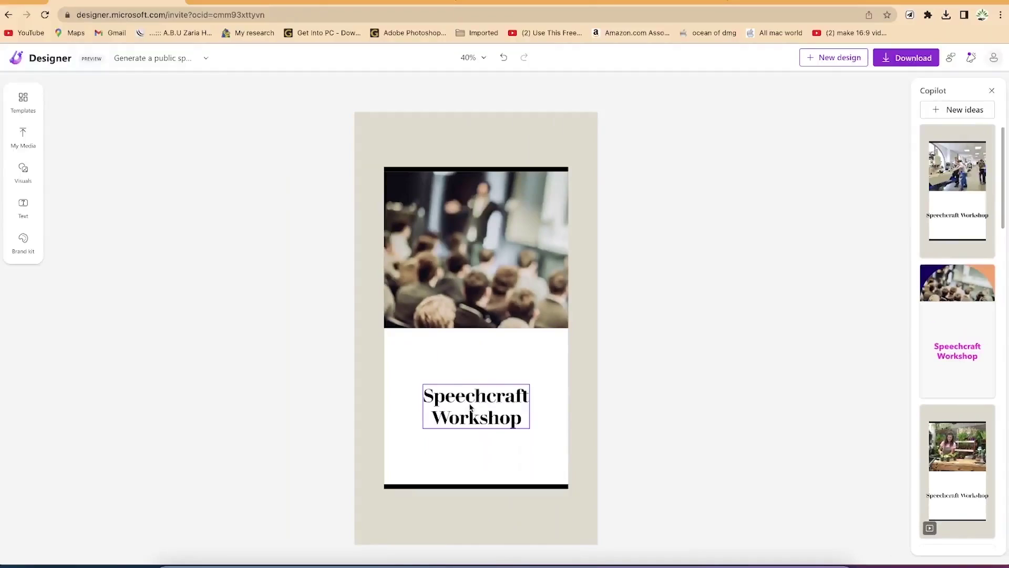
left_click(471, 407)
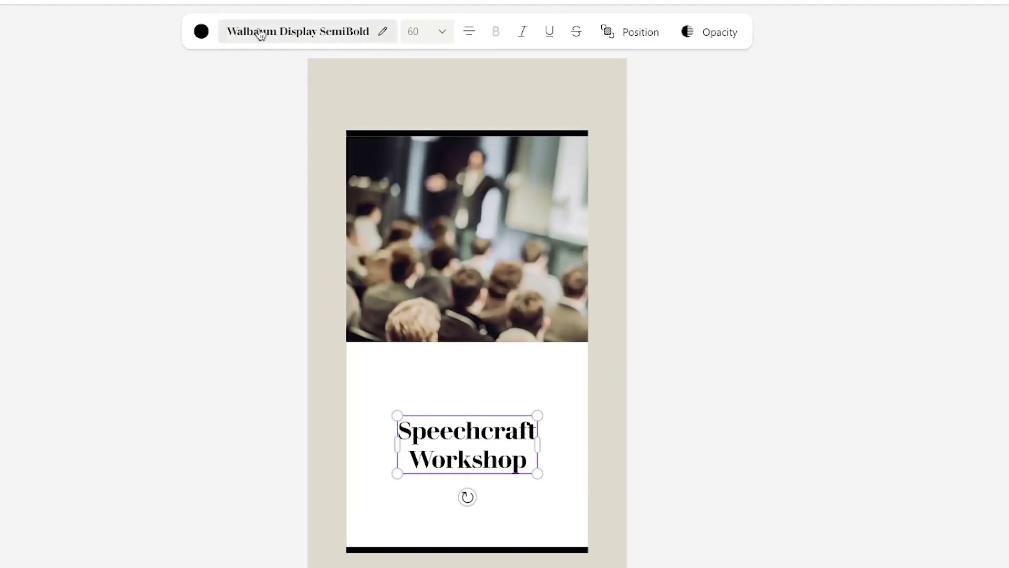
Colour the Speechcraft Workshop title with the recently used dark red (maroon) swatch.
left_click(201, 29)
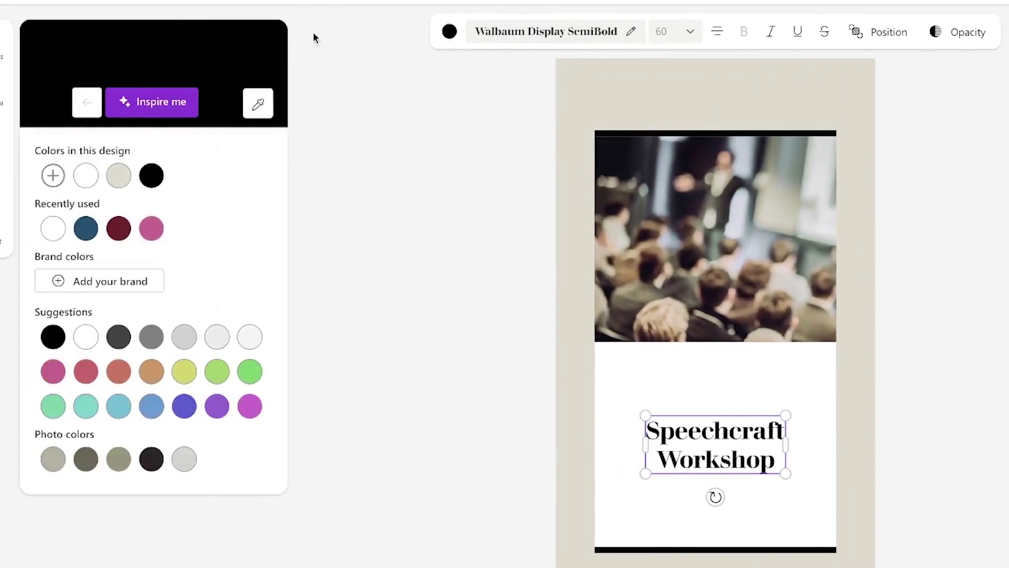
left_click(119, 229)
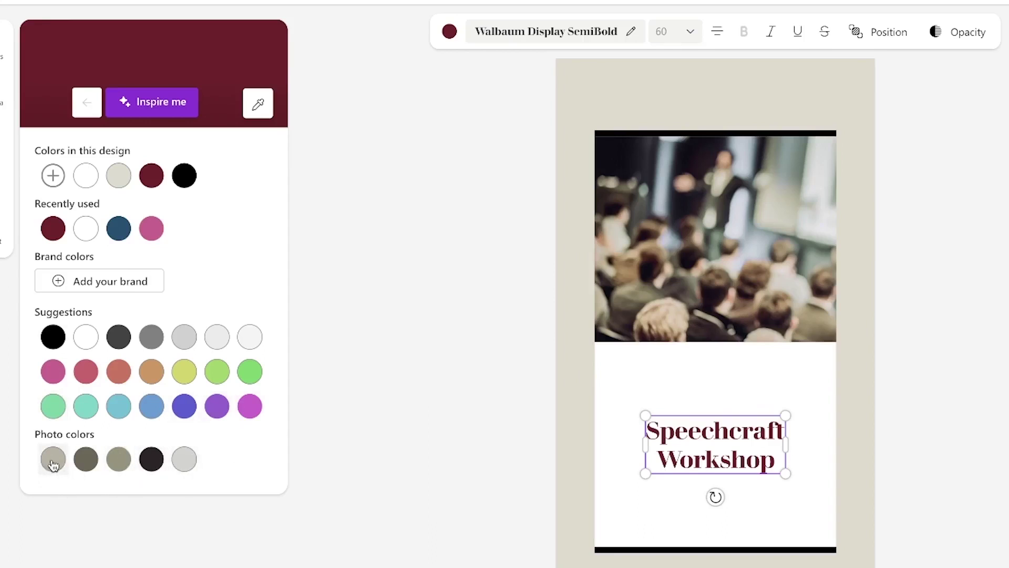
left_click(599, 462)
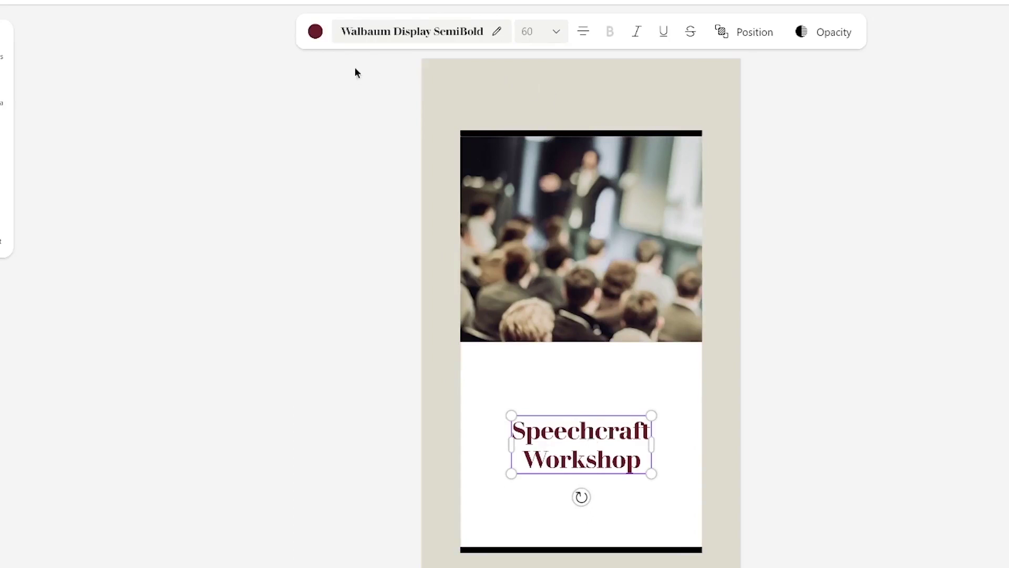
Browse the suggested fonts for the title, leaving it in Walbaum Display SemiBold.
left_click(396, 32)
scroll(147, 273, "down", 4)
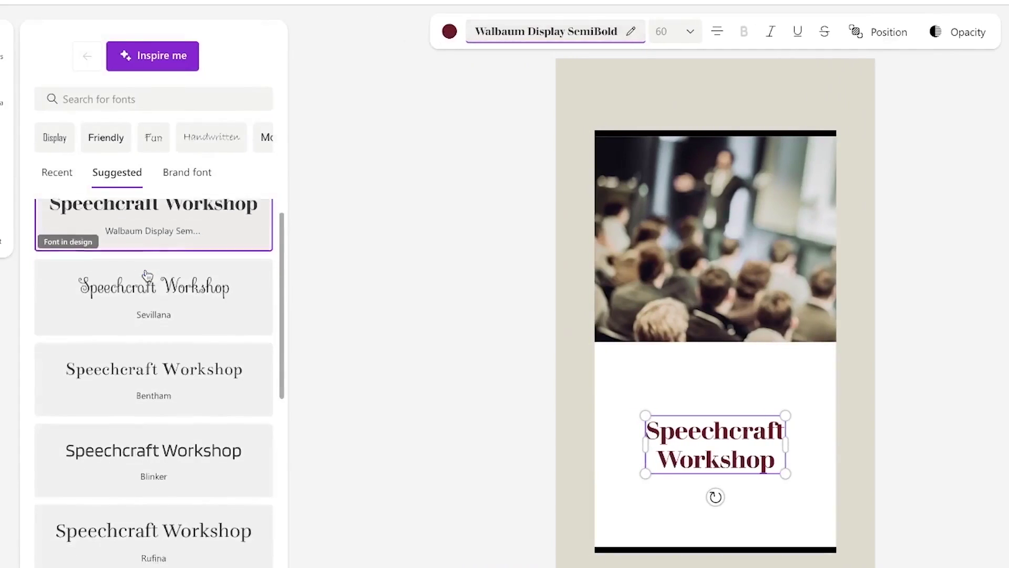
scroll(147, 274, "down", 2)
scroll(147, 275, "up", 5)
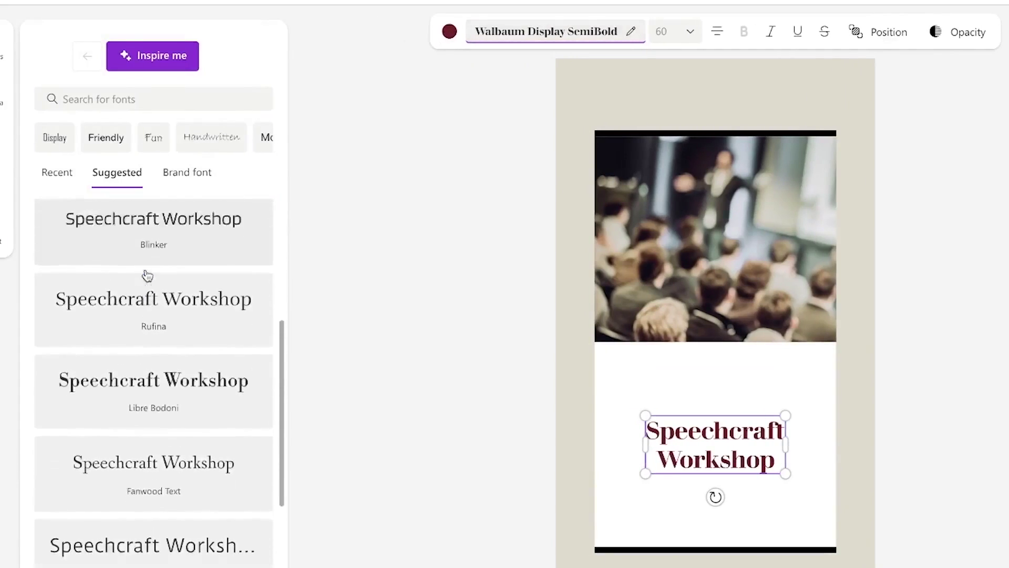
scroll(147, 275, "up", 1)
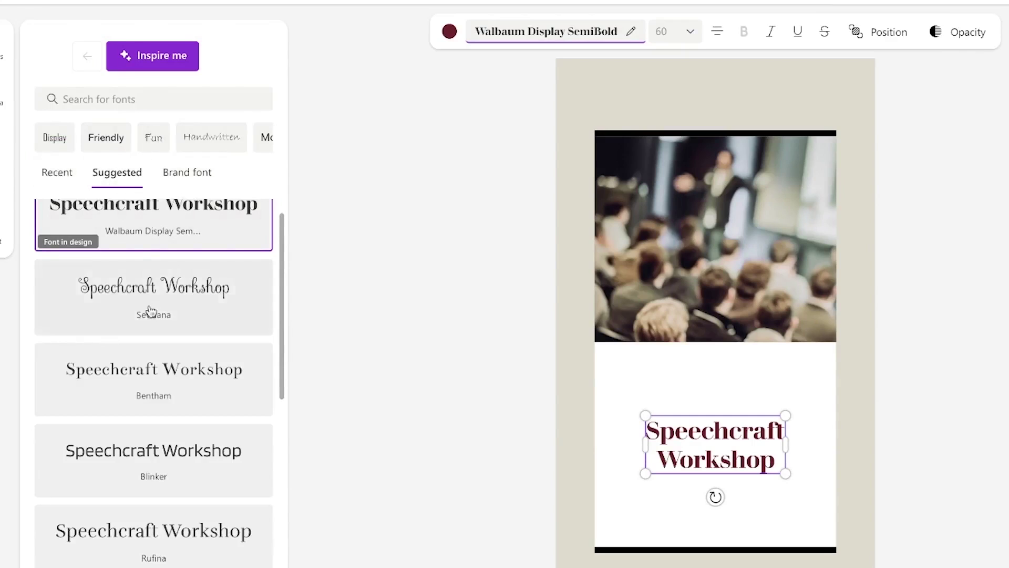
scroll(151, 310, "down", 5)
scroll(151, 311, "down", 3)
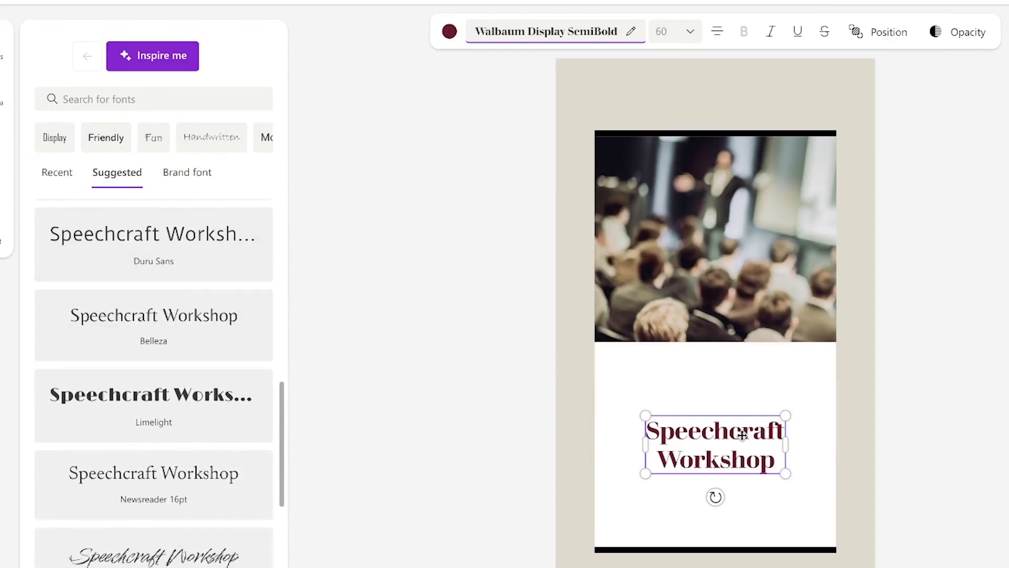
left_click(691, 33)
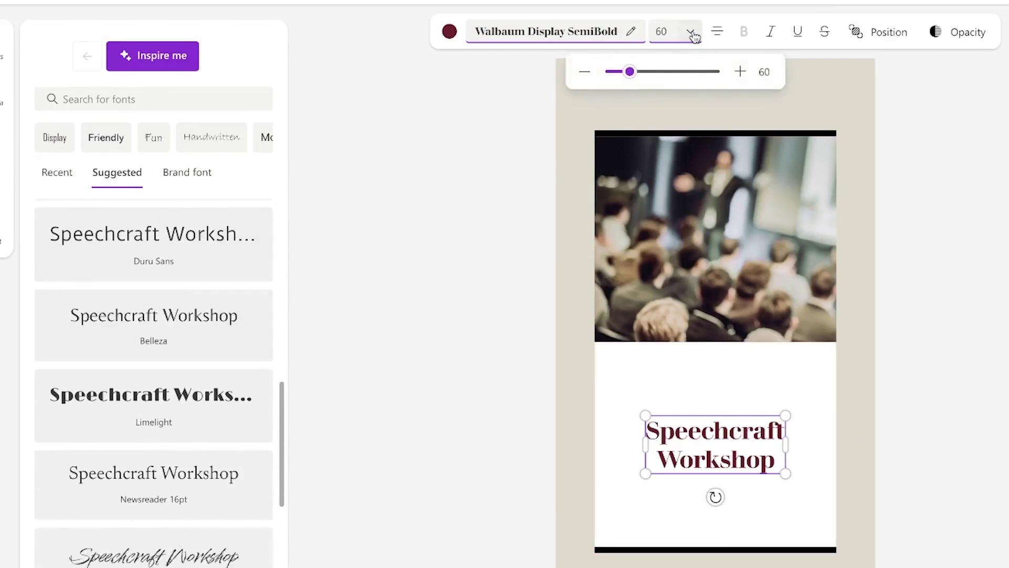
mouse_move(631, 72)
left_mouse_down()
mouse_move(642, 70)
mouse_move(631, 74)
left_mouse_up()
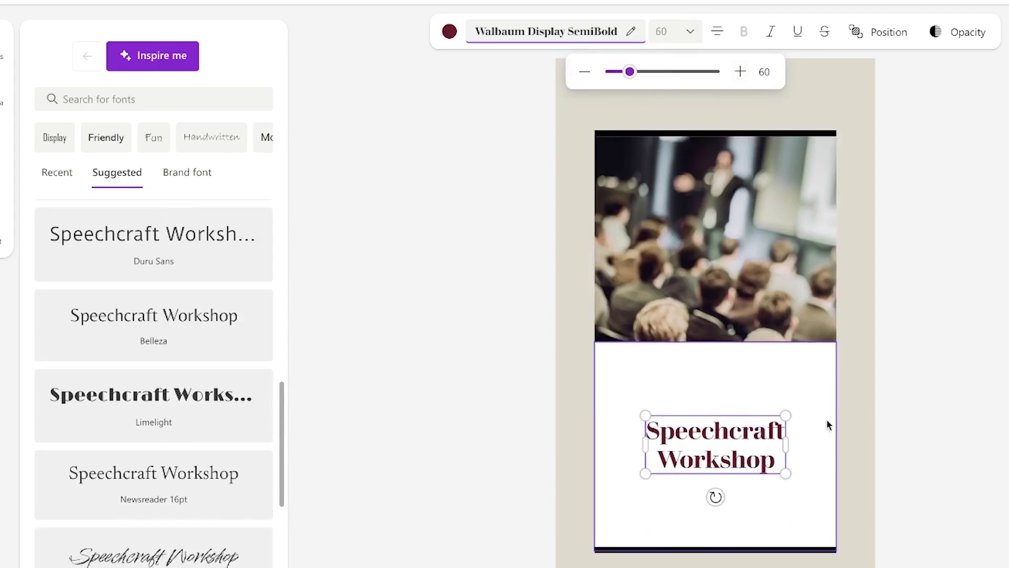
left_click(717, 32)
left_click(718, 33)
left_click(718, 32)
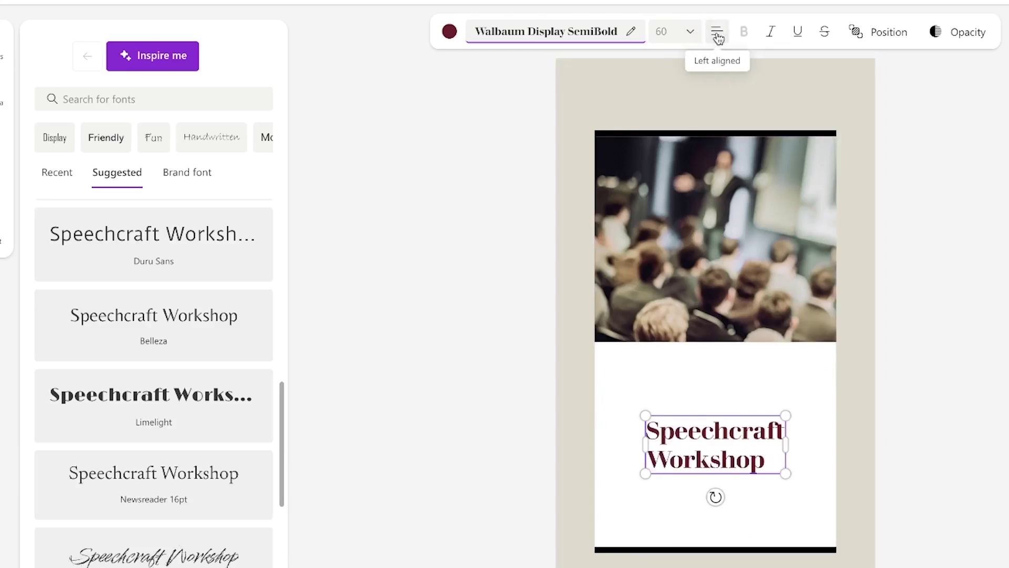
left_click(718, 32)
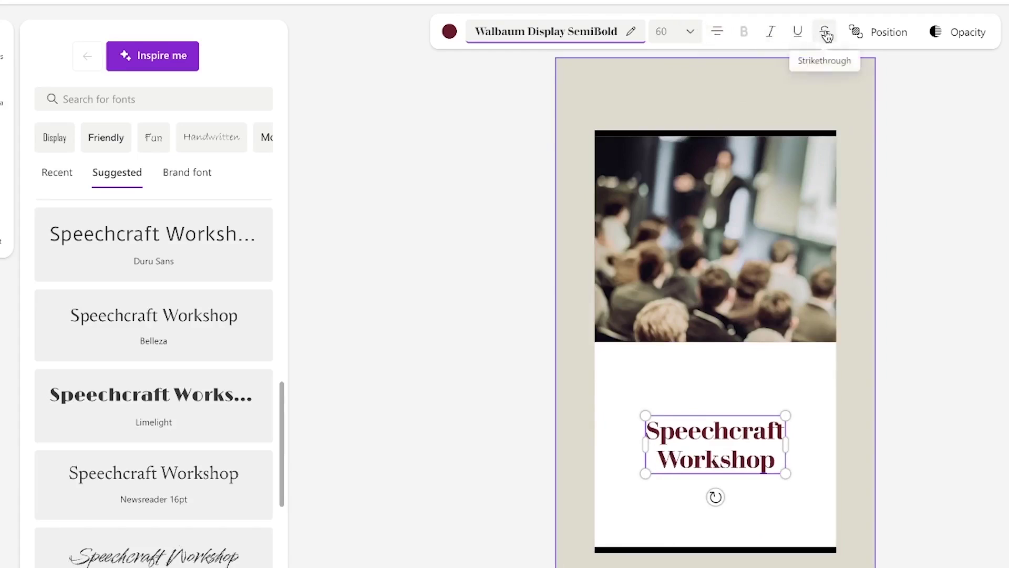
left_click(874, 37)
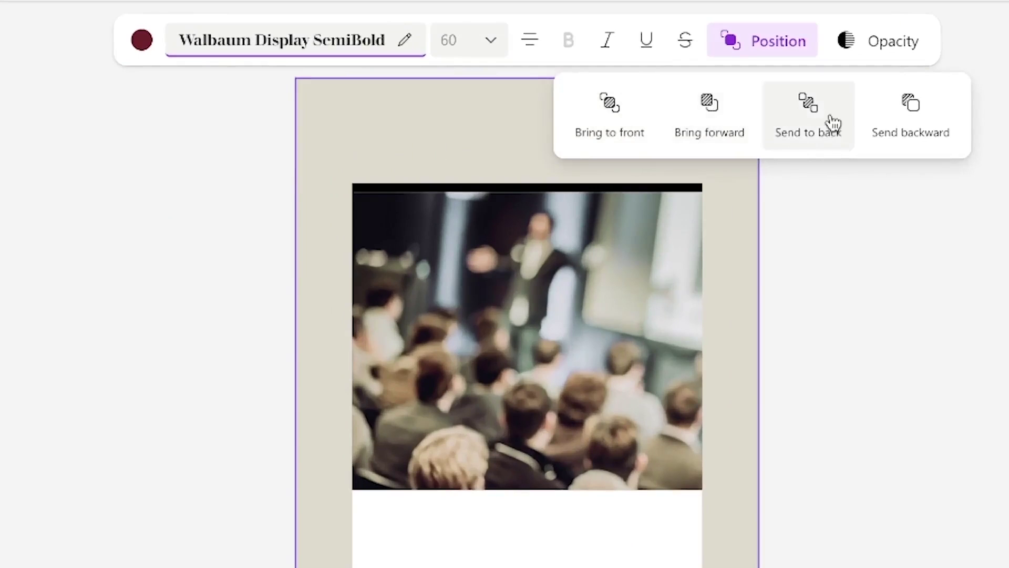
left_click(917, 135)
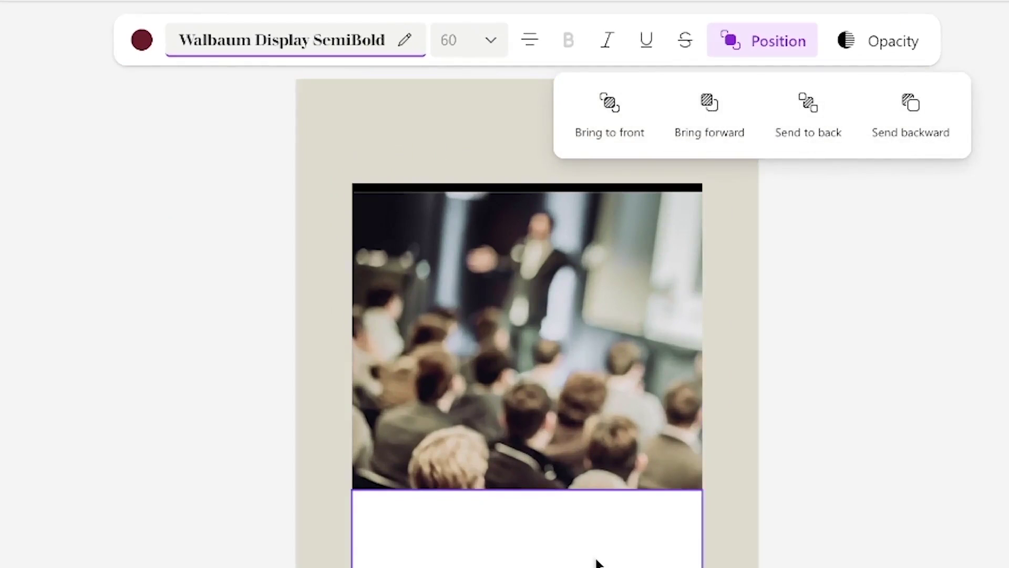
left_click(895, 46)
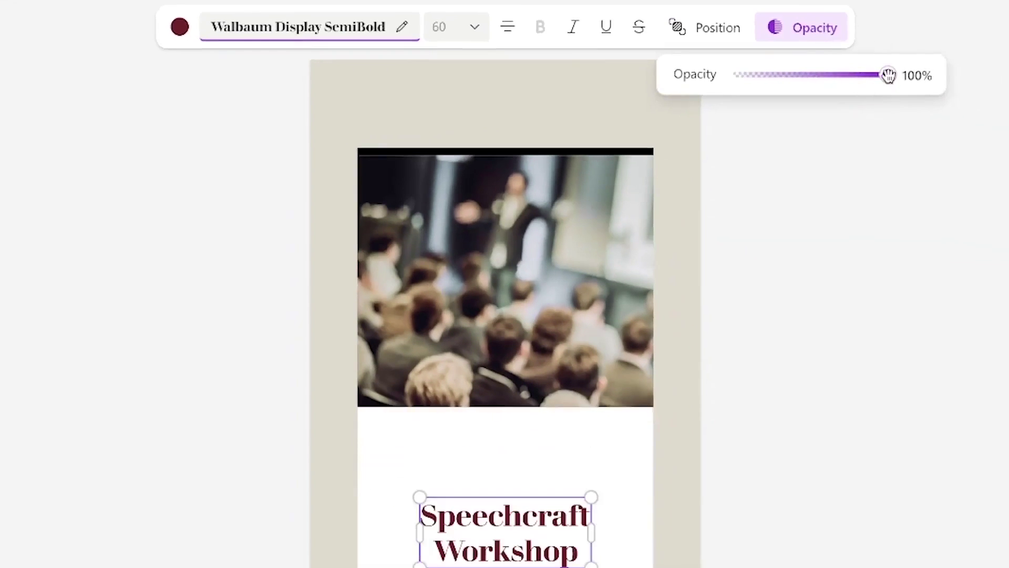
left_click_drag(888, 75, 928, 80)
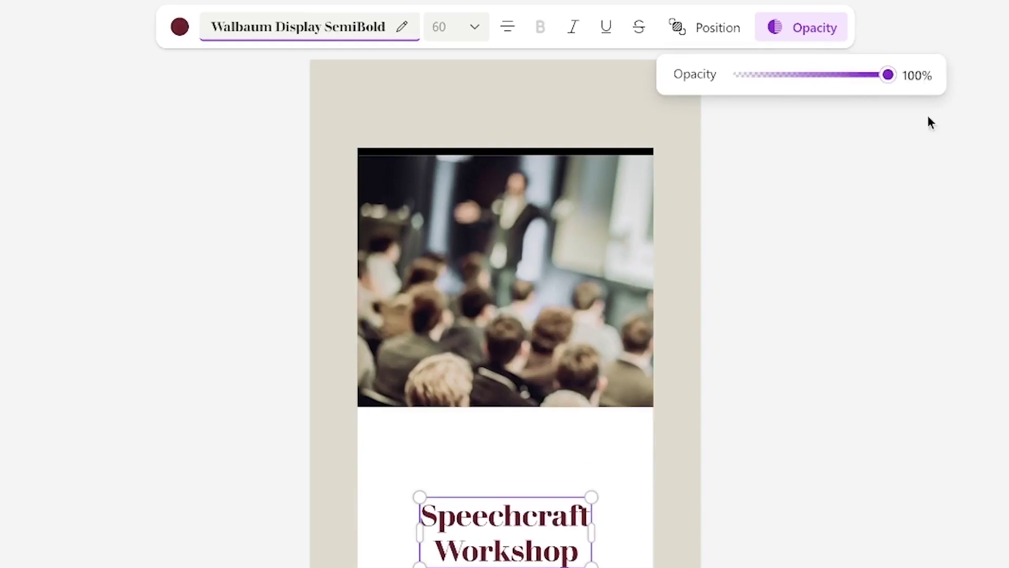
left_click(892, 179)
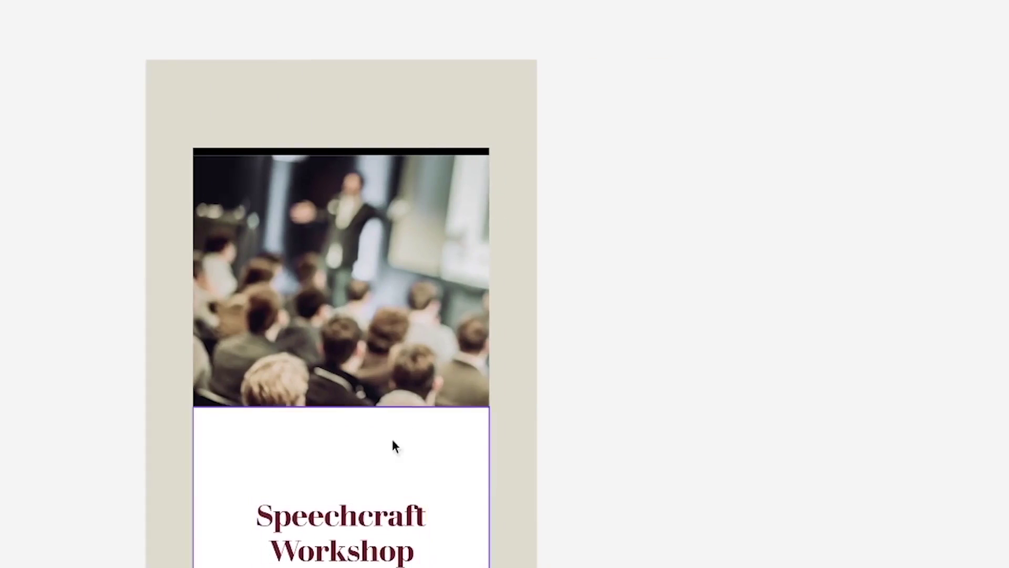
left_click(321, 532)
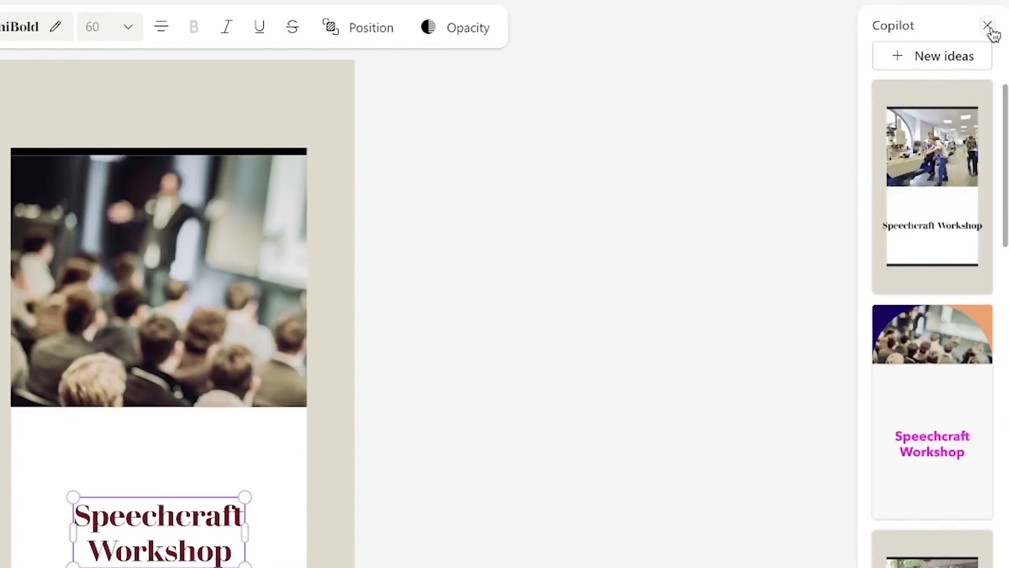
left_click(987, 27)
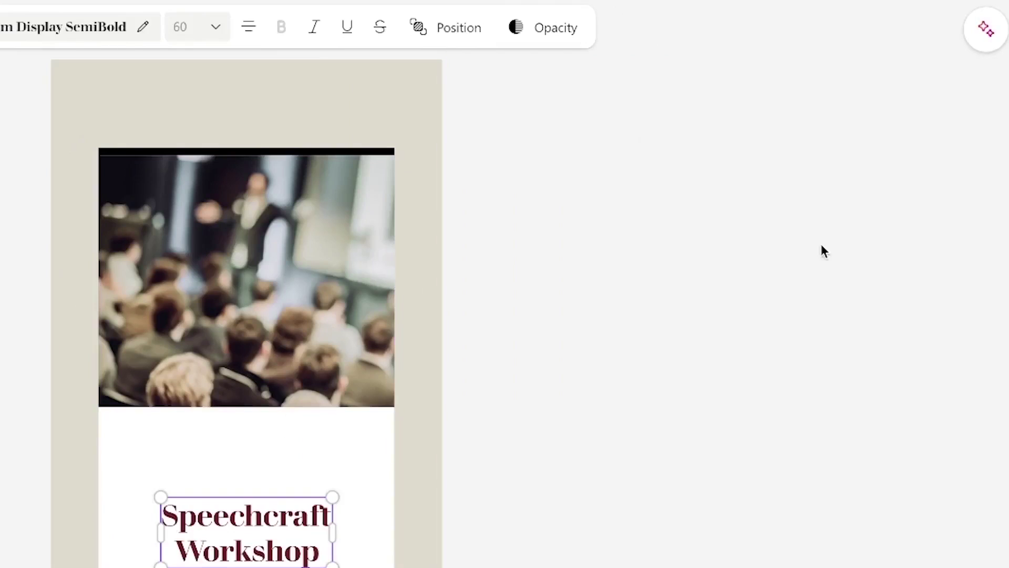
left_click(986, 37)
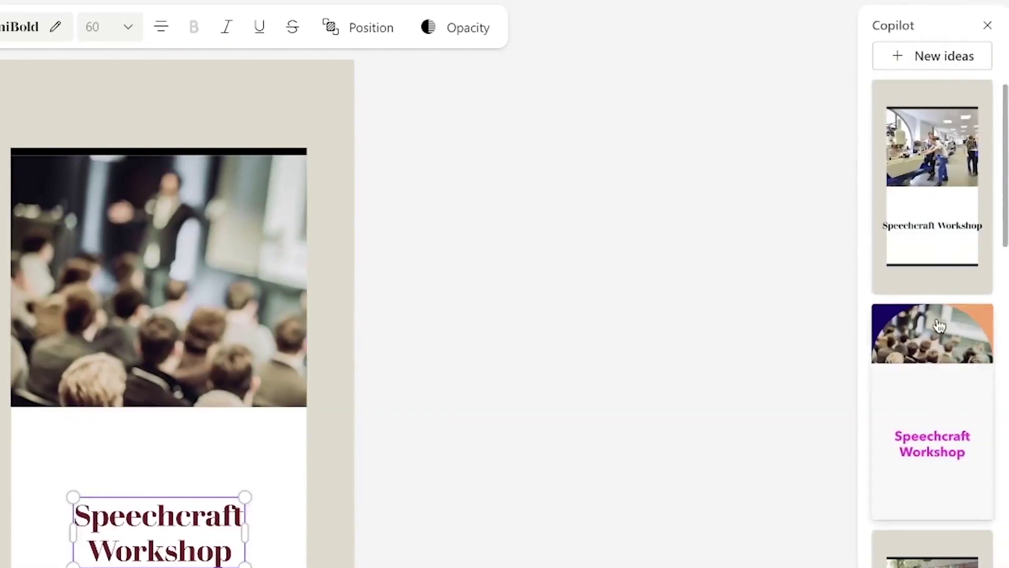
left_click(988, 27)
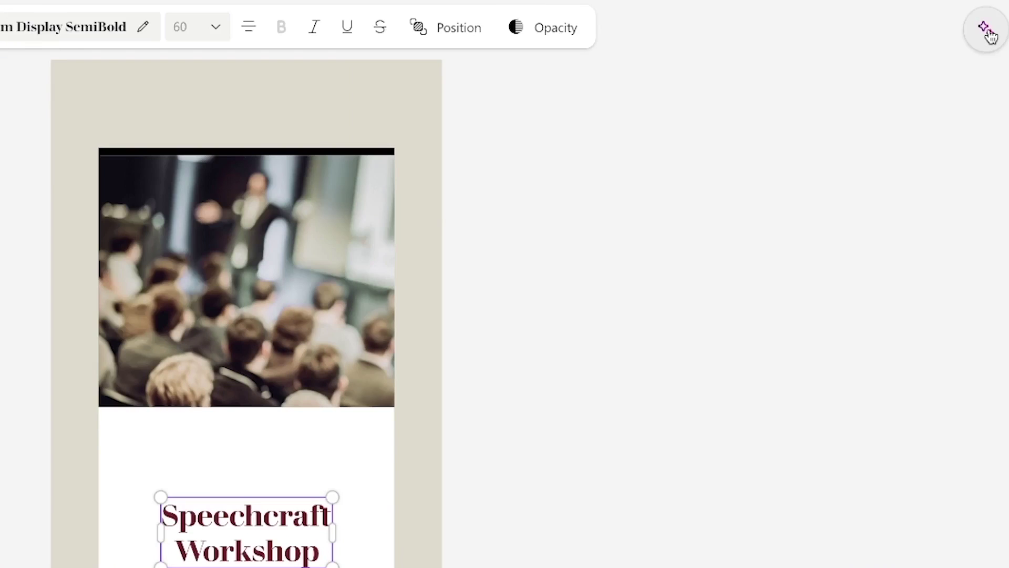
left_click(267, 297)
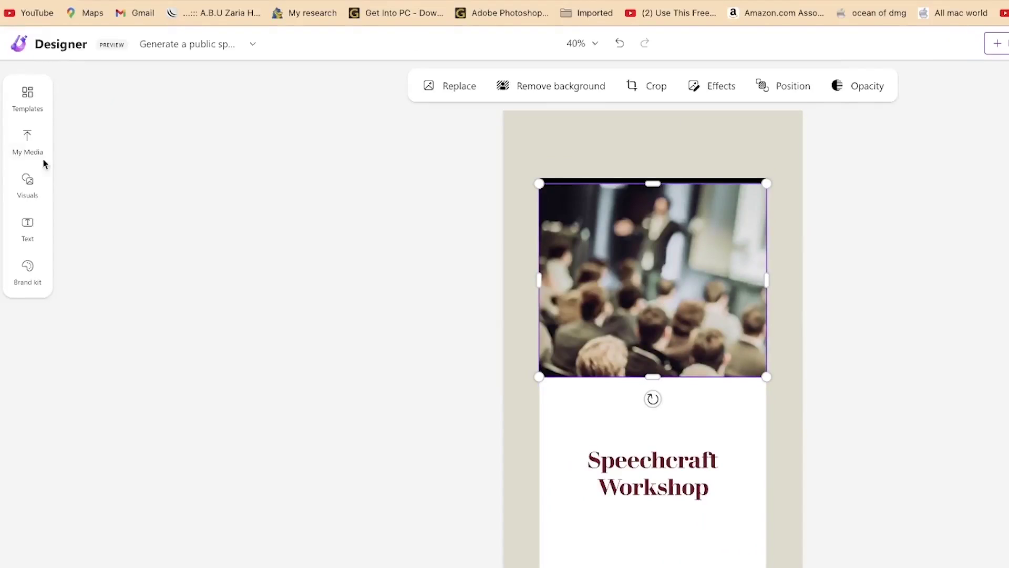
Start a My Media upload from this device and browse to the TOSHIBA EXT drive's Tutorial courses folder.
left_click(27, 145)
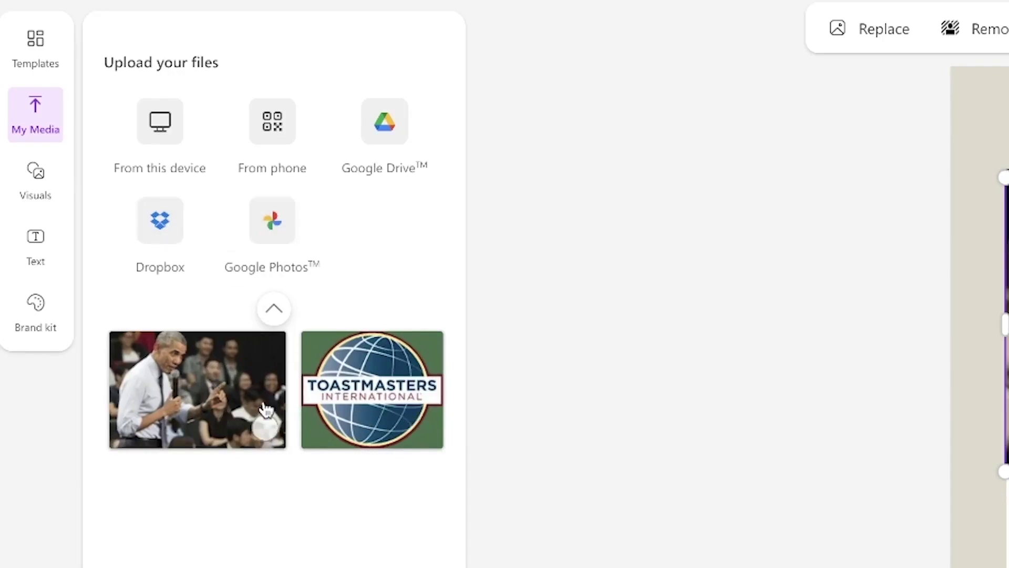
left_click(161, 138)
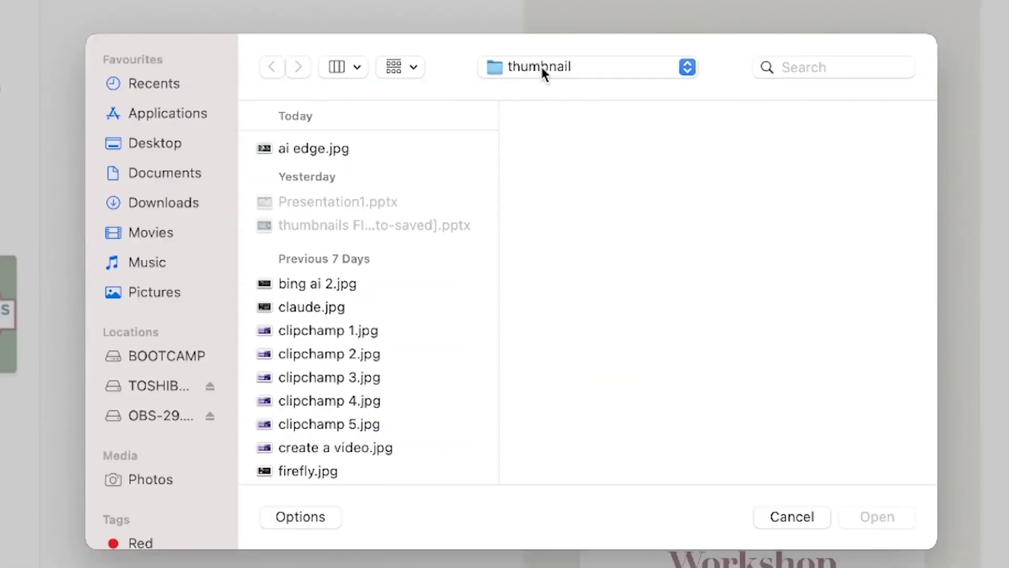
left_click(967, 142)
left_click(158, 386)
scroll(326, 436, "down", 3)
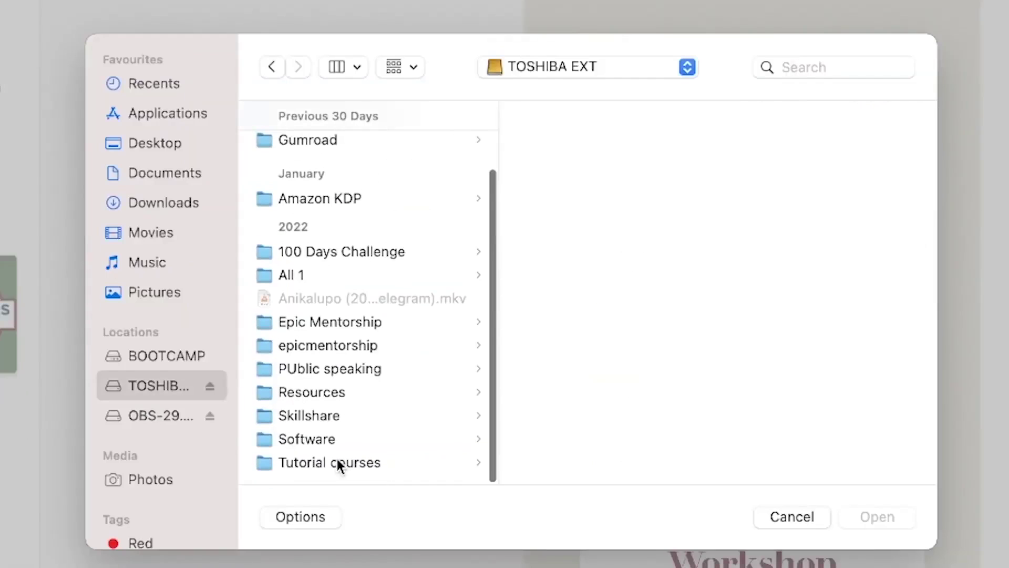
left_click(338, 463)
Inspect the Obama and Toastmasters logo files in 2023 > March > Microsoft Designer, then cancel.
left_click(575, 177)
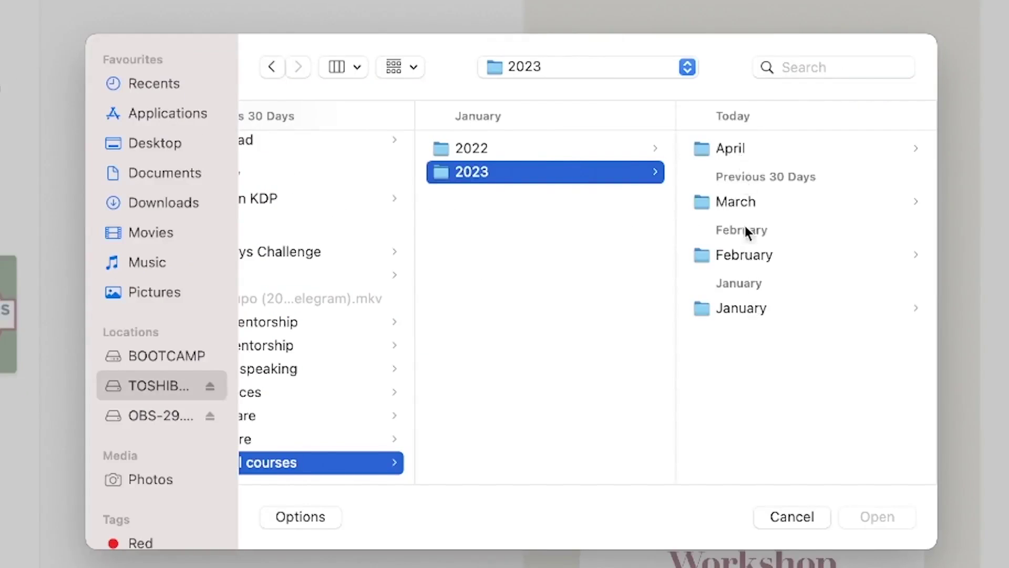
left_click(743, 200)
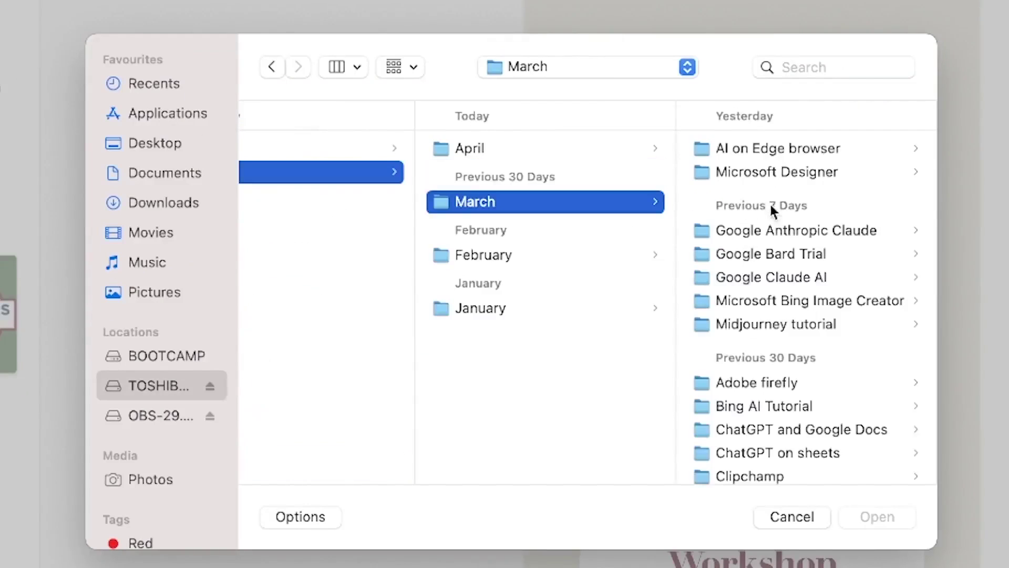
left_click(787, 176)
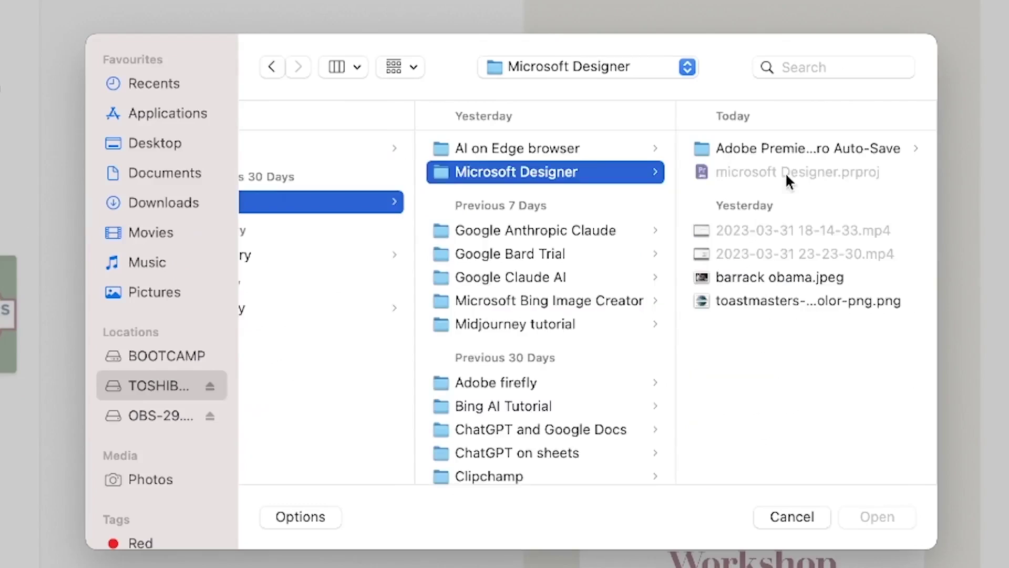
left_click(759, 282)
left_click(618, 311)
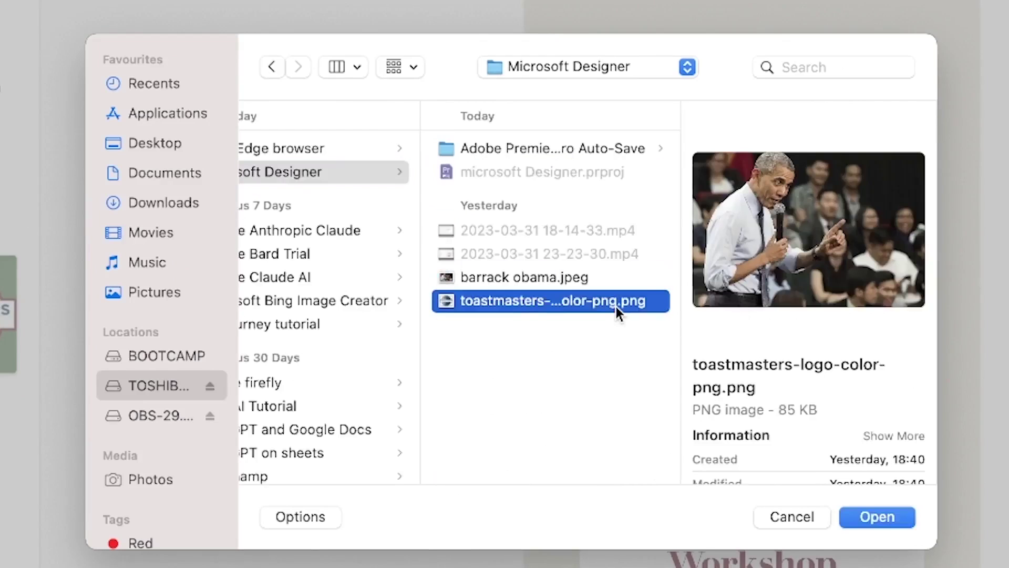
left_click(803, 516)
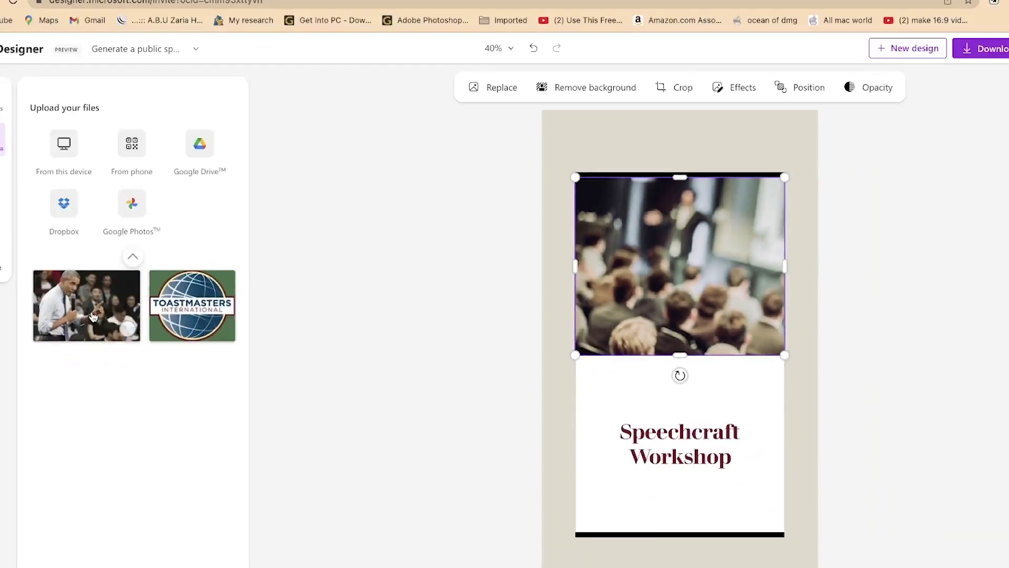
Replace the crowd photo with the uploaded Obama speaking photo.
left_click_drag(93, 315, 596, 294)
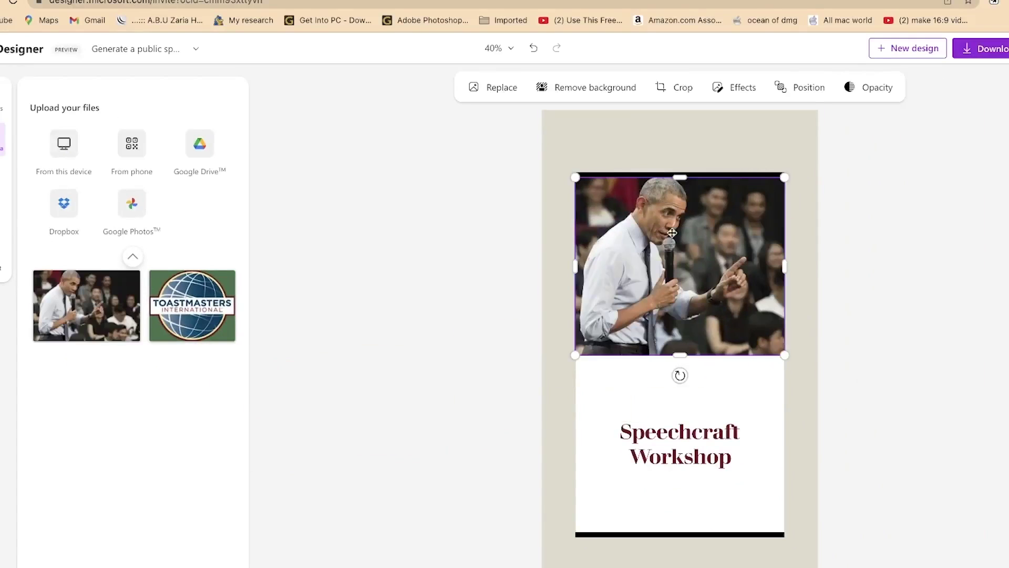
left_click(872, 246)
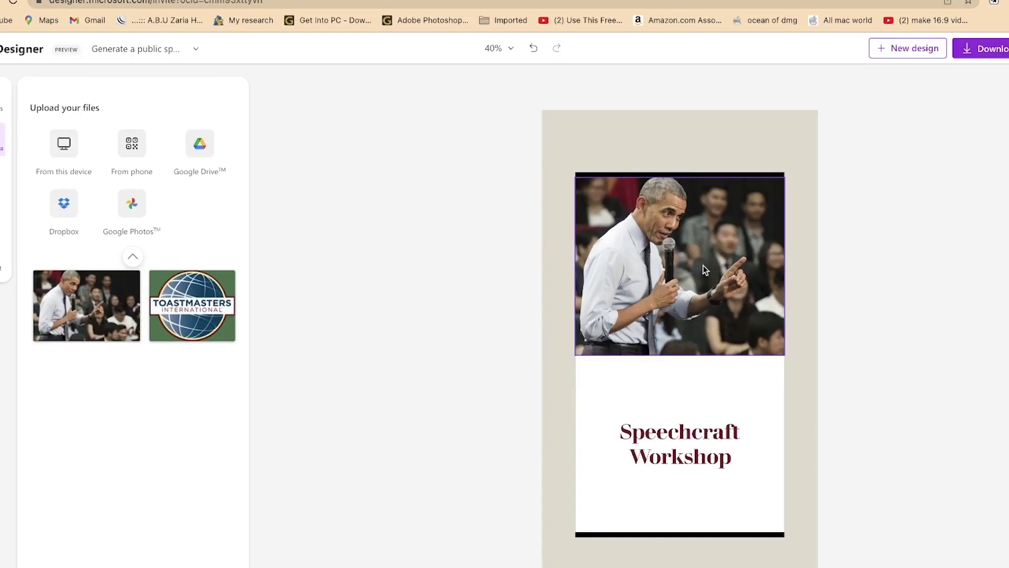
left_click(721, 286)
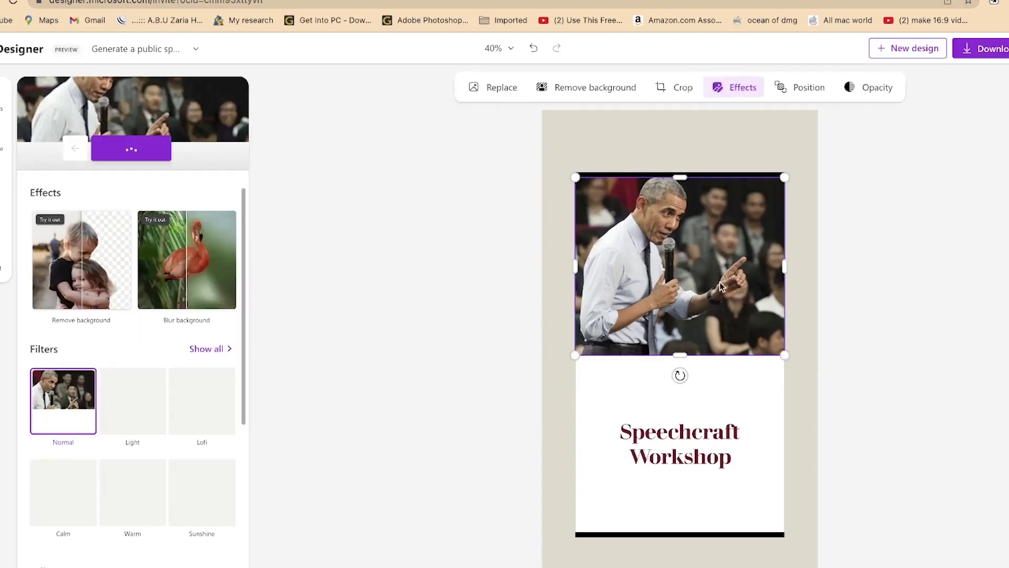
double_click(720, 284)
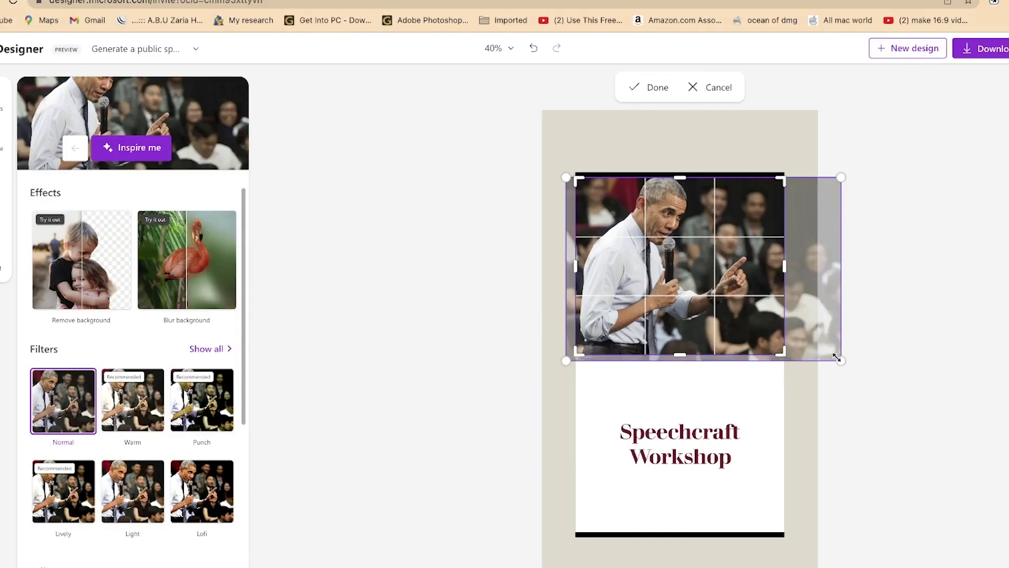
mouse_move(839, 358)
left_mouse_down()
mouse_move(883, 388)
mouse_move(783, 326)
mouse_move(779, 349)
mouse_move(816, 349)
mouse_move(869, 383)
mouse_move(841, 358)
left_mouse_up()
left_click(900, 364)
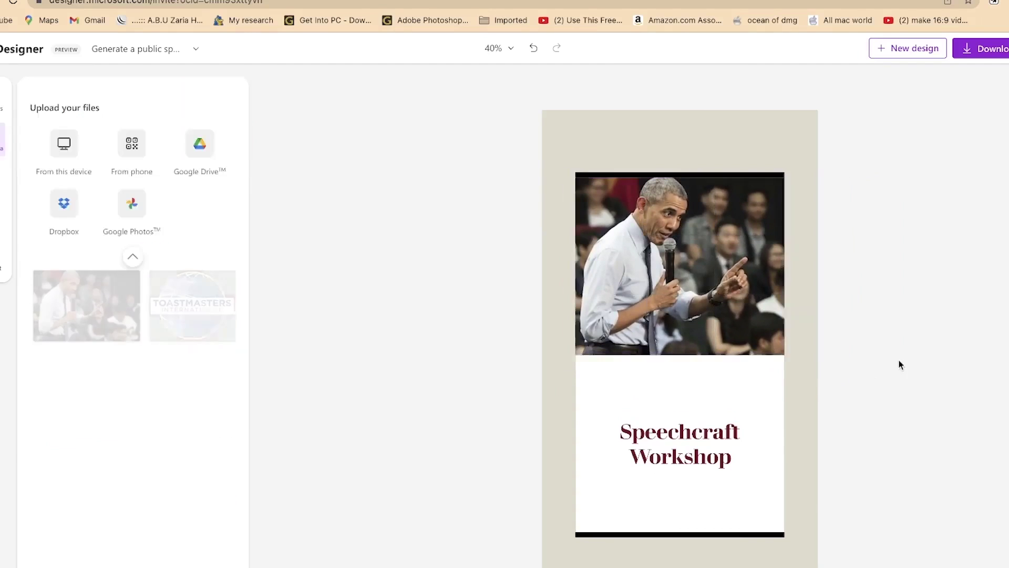
left_click(705, 281)
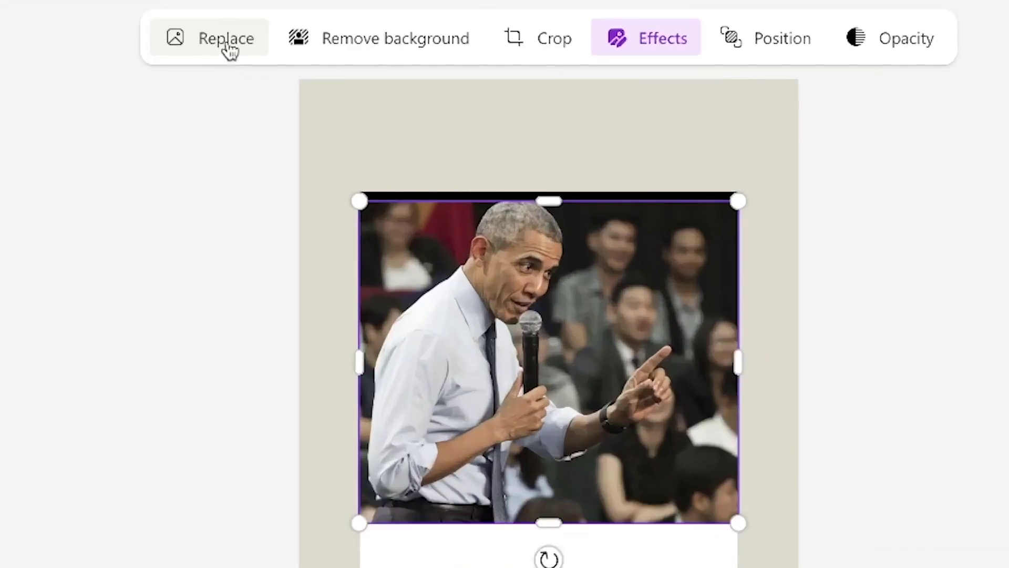
left_click(380, 46)
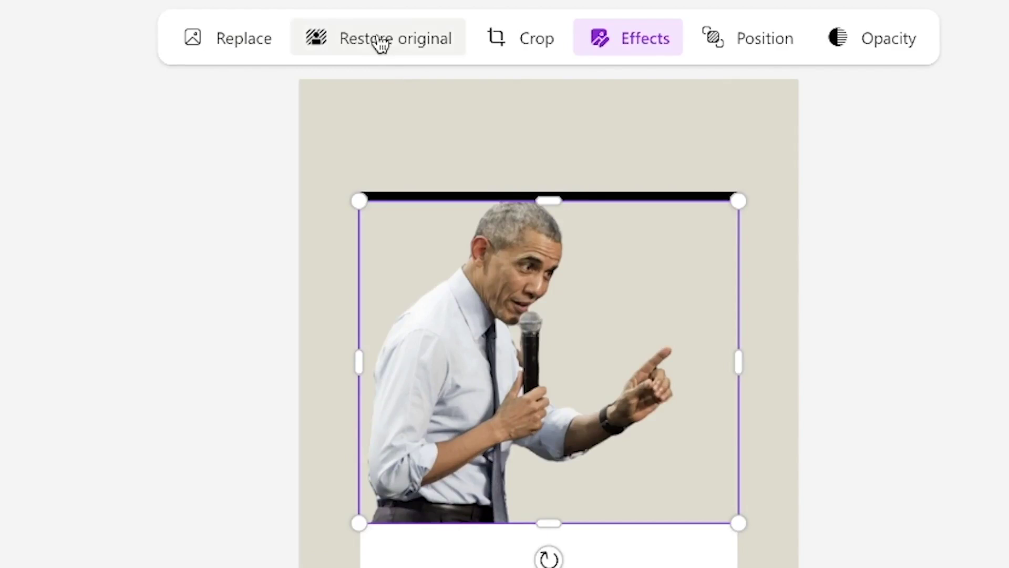
left_click(381, 45)
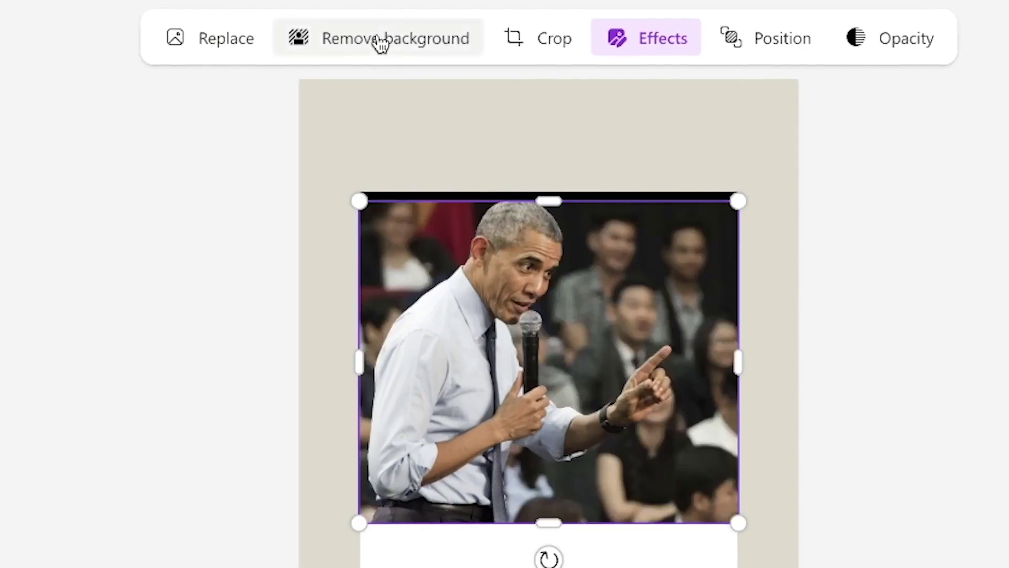
left_click(519, 43)
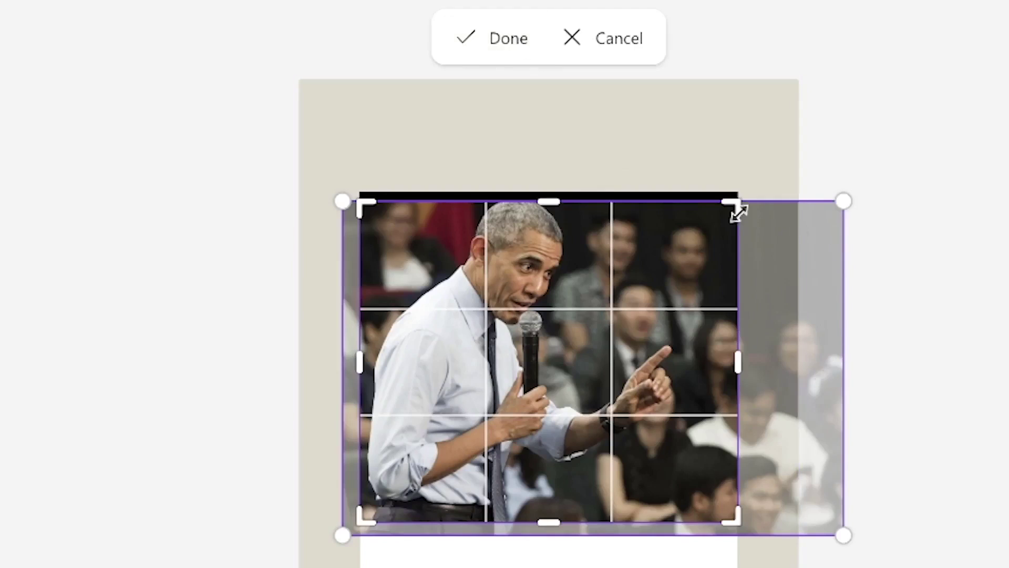
left_click_drag(735, 208, 582, 218)
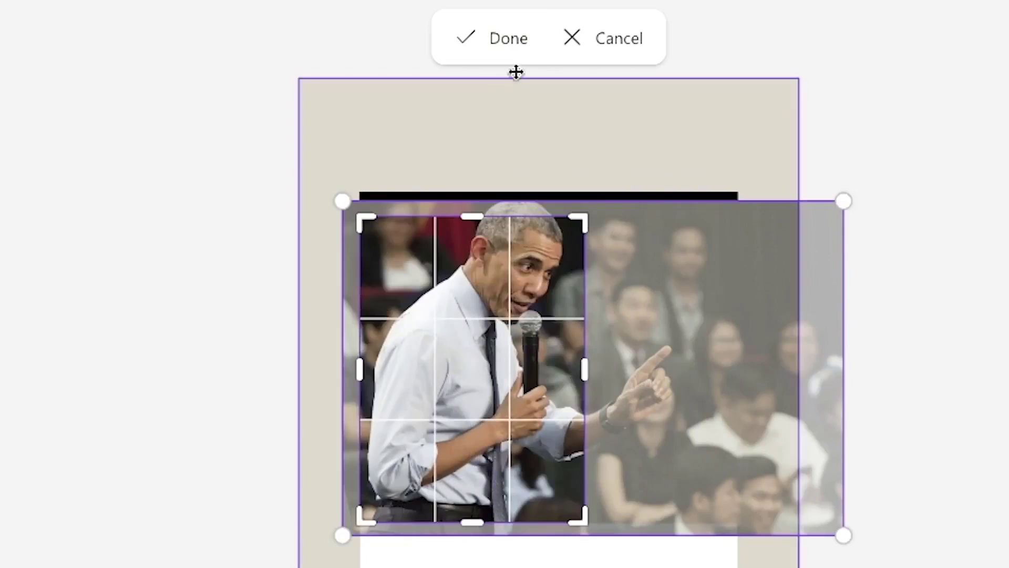
left_click(503, 52)
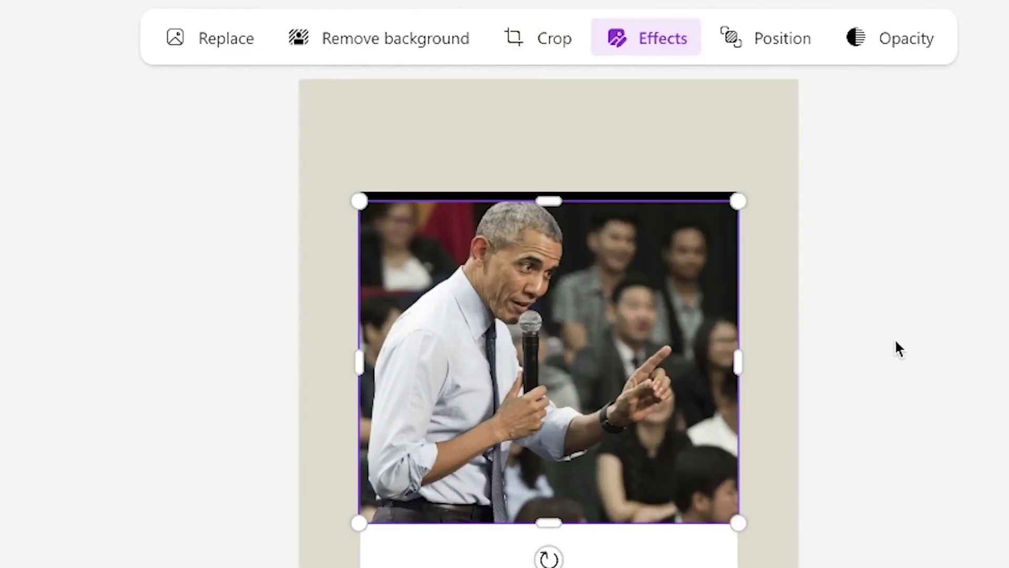
left_click(651, 47)
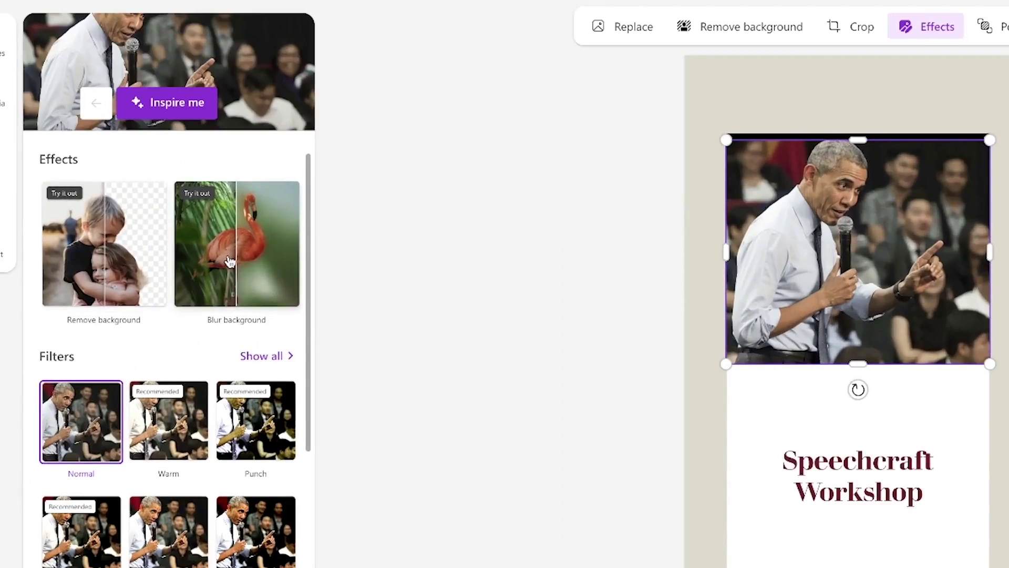
Give the speaker photo the Light filter and raise its intensity to 65.
scroll(142, 420, "down", 2)
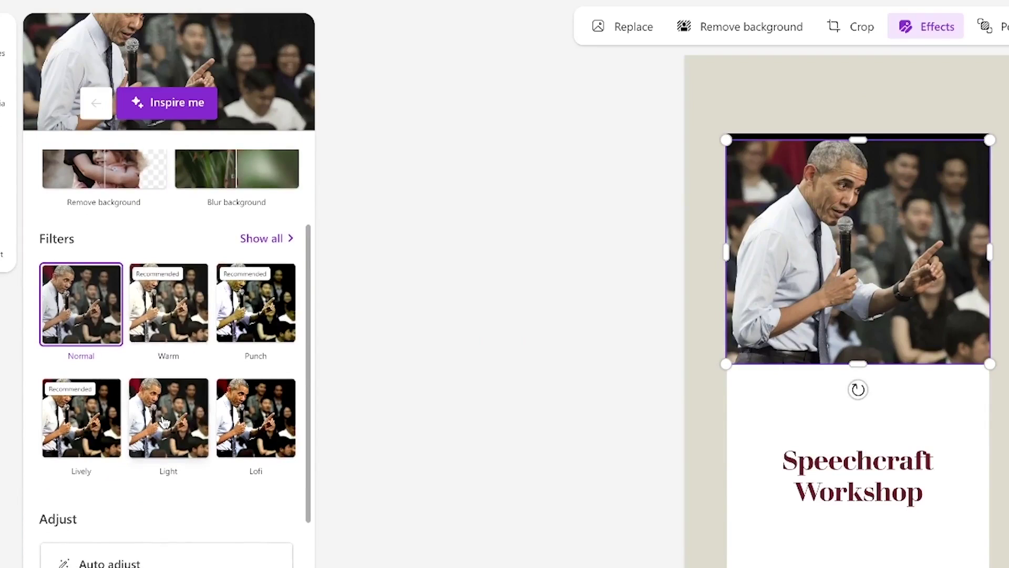
left_click(164, 422)
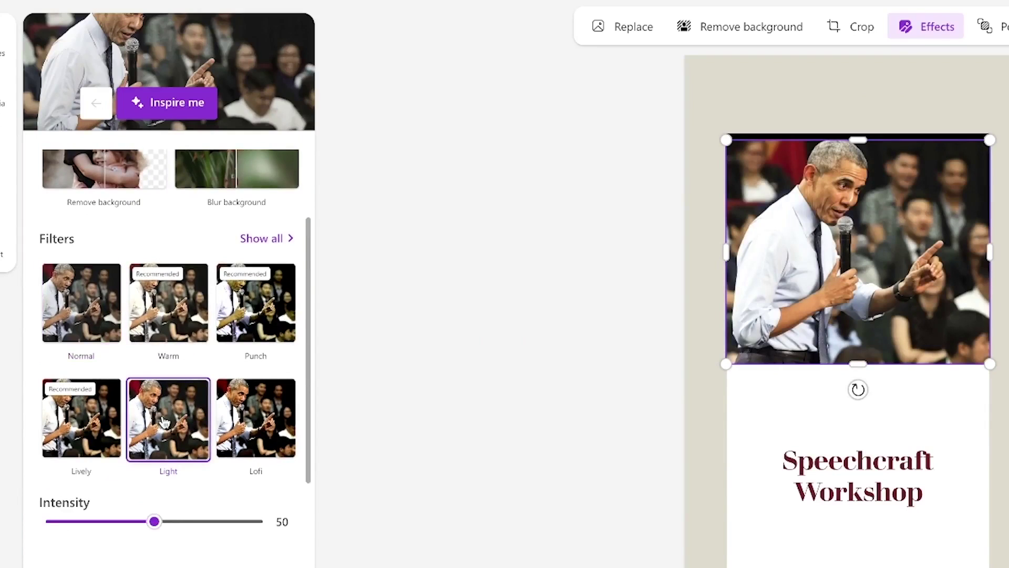
left_click(247, 420)
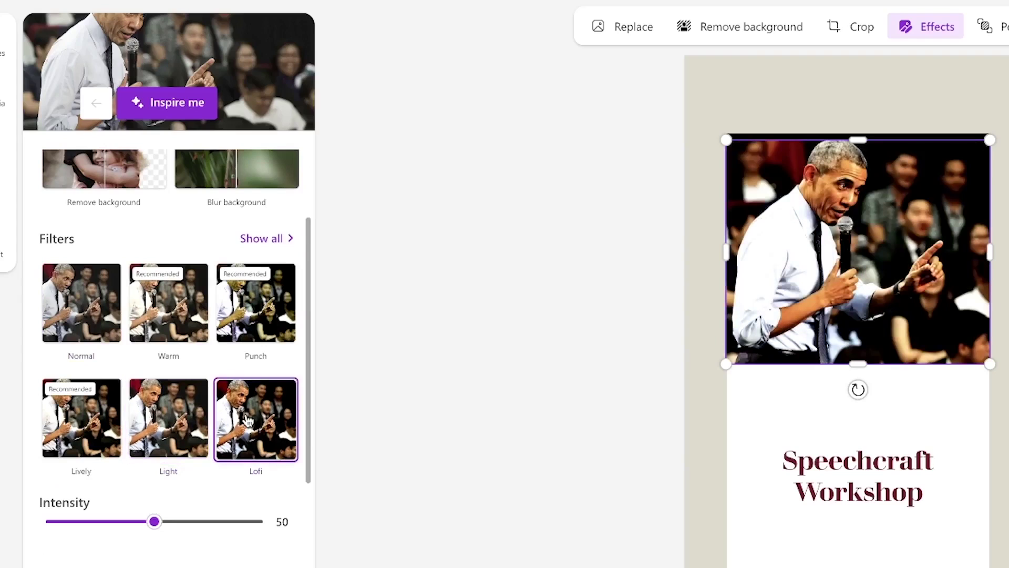
left_click(175, 420)
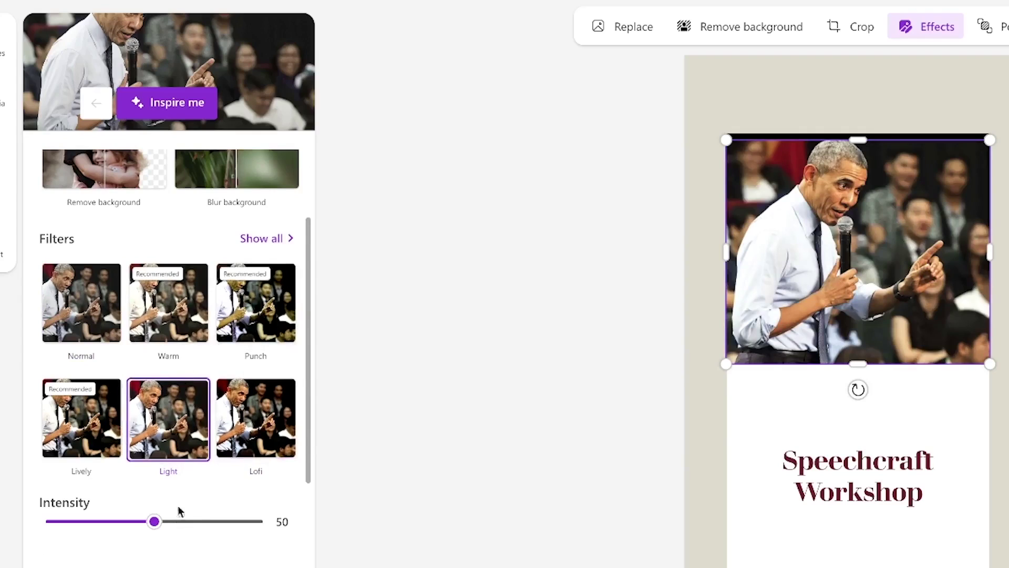
left_click_drag(154, 522, 186, 523)
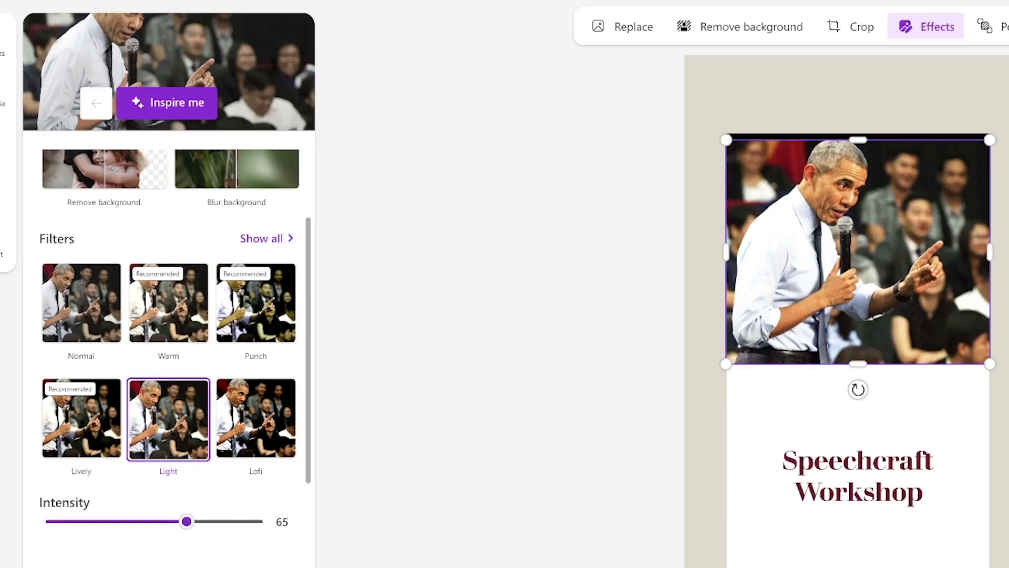
Auto-adjust the speaker photo's brightness, then reselect the photo.
scroll(137, 511, "down", 2)
left_click(138, 512)
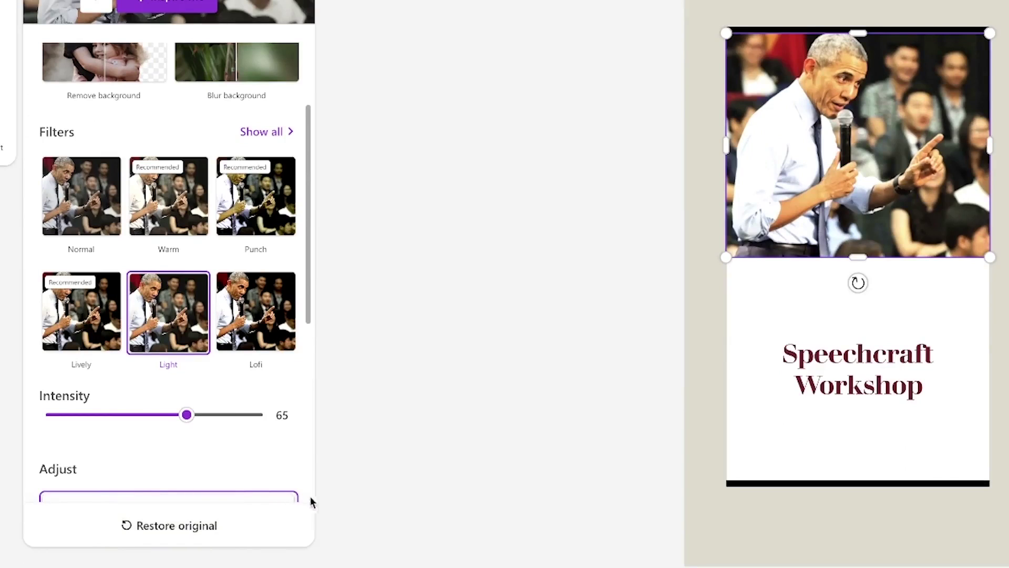
left_click(336, 485)
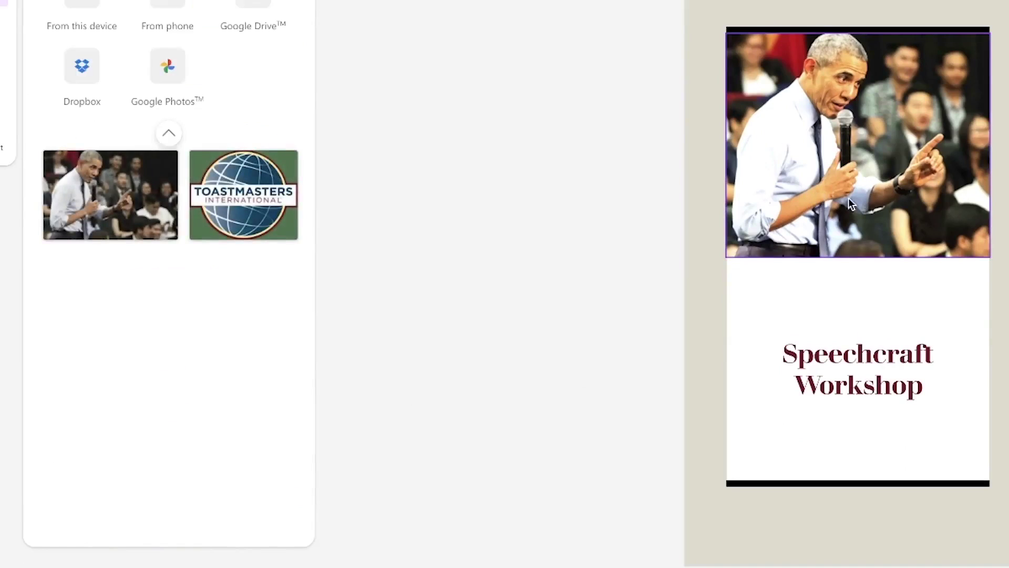
left_click(843, 168)
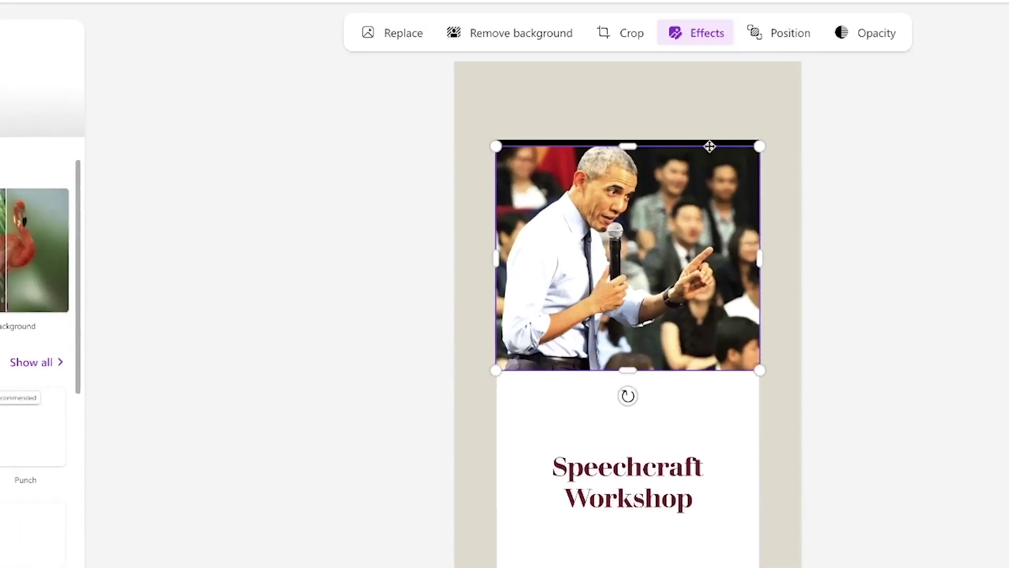
left_click(781, 43)
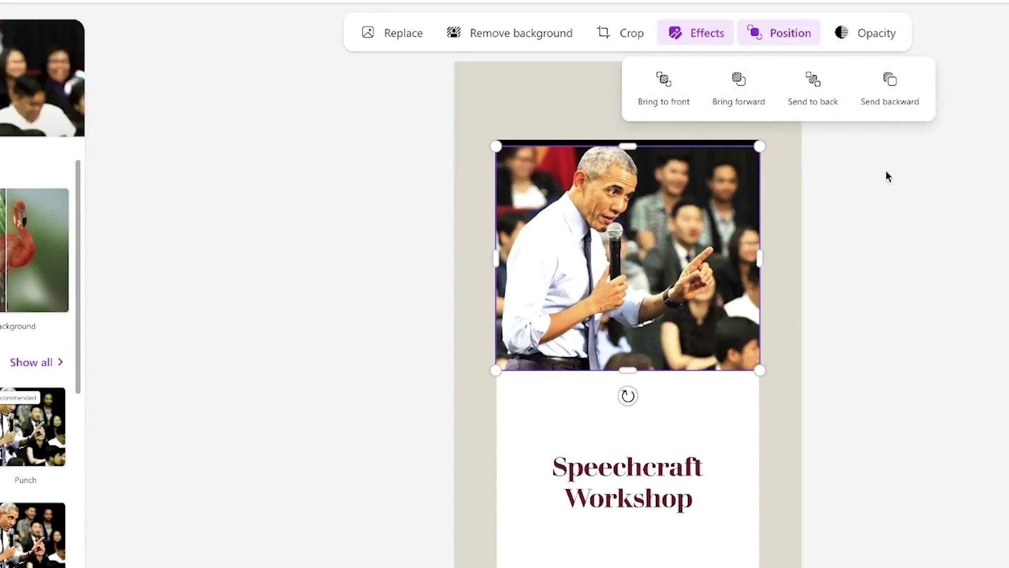
left_click(865, 37)
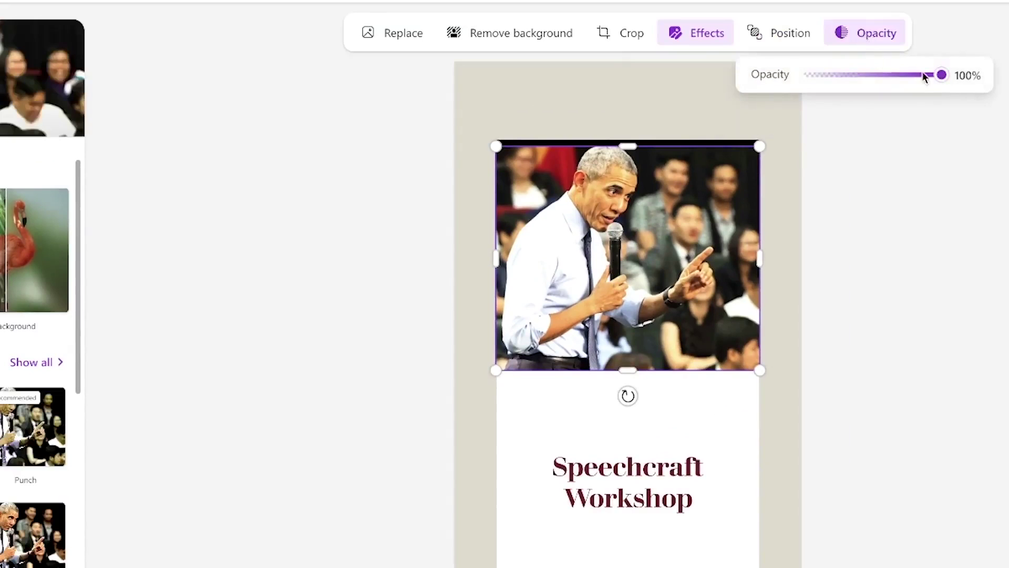
left_click_drag(942, 76, 1008, 58)
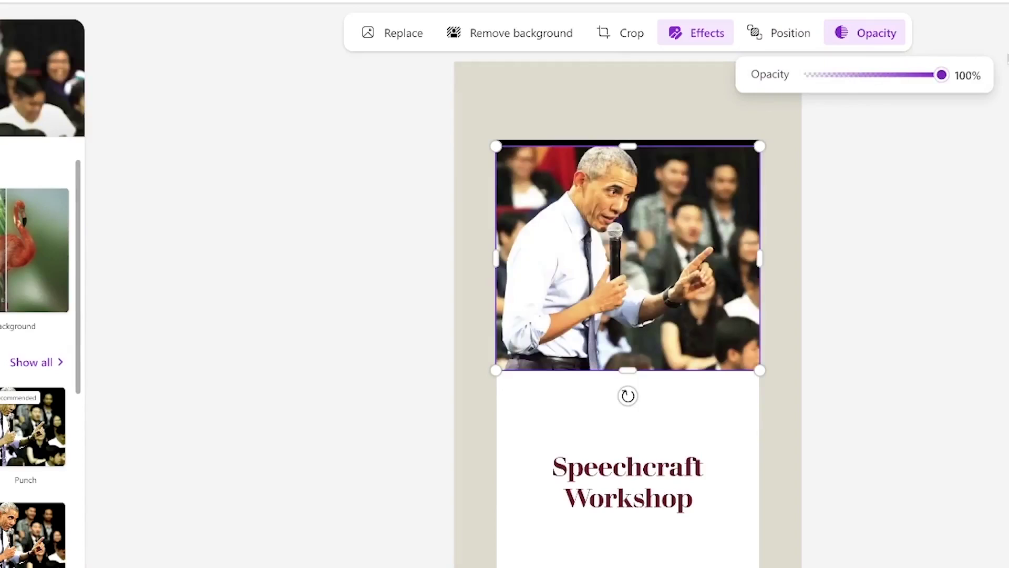
left_click(952, 245)
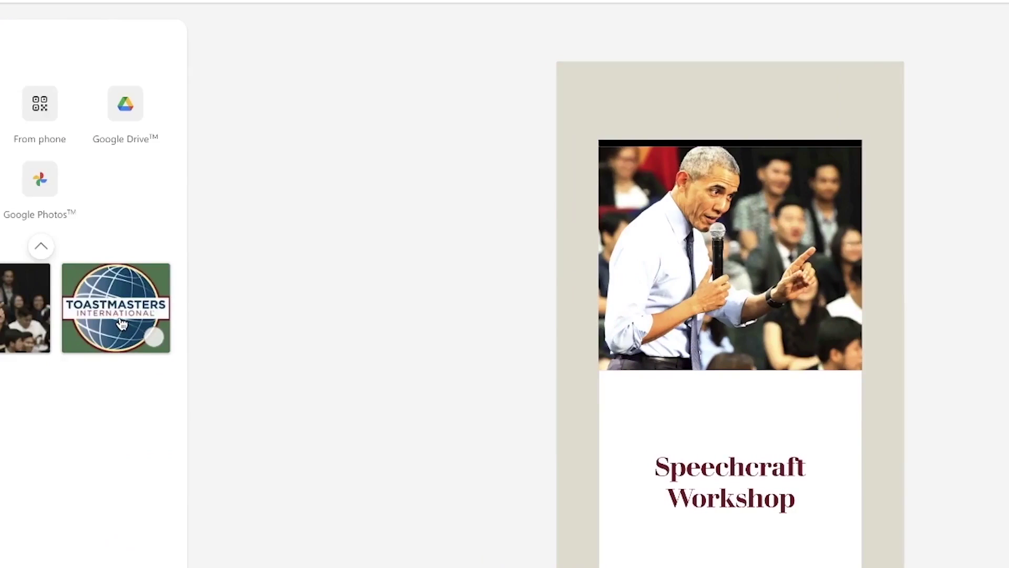
Place a shrunken Toastmasters logo bottom-right and move the title up beneath the photo.
left_click_drag(121, 324, 682, 492)
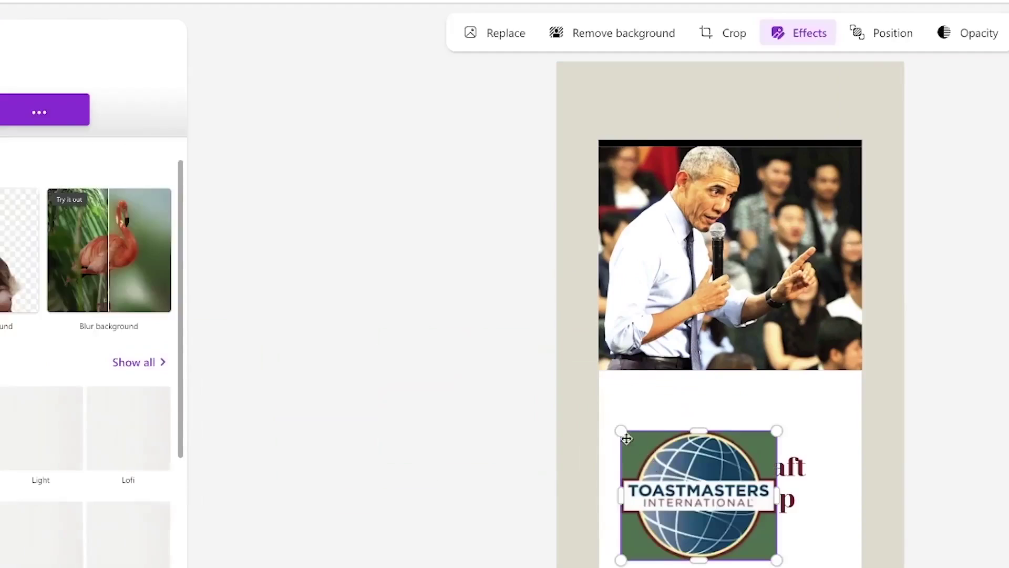
left_click_drag(619, 343, 700, 419)
left_click_drag(741, 445, 824, 475)
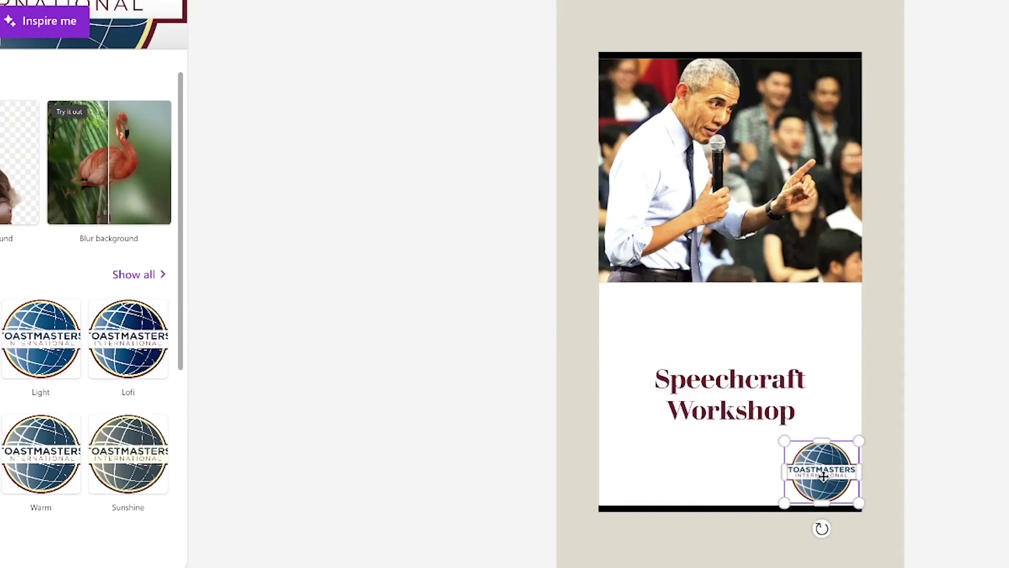
left_click(723, 390)
left_click_drag(721, 389, 718, 326)
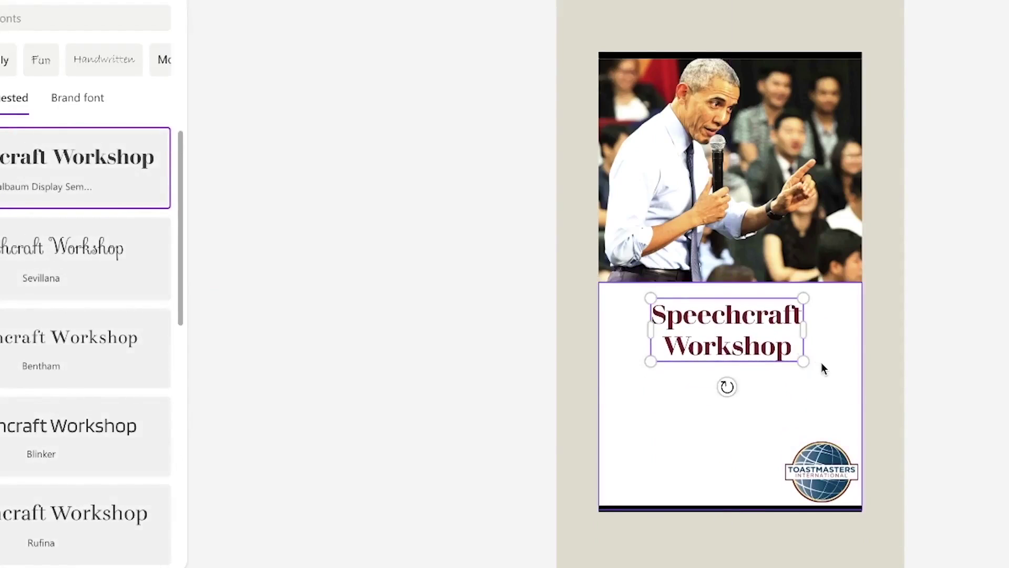
Add the AVAILABLE NOW text block and move it below the Speechcraft Workshop title.
left_click(822, 364)
left_click(726, 342)
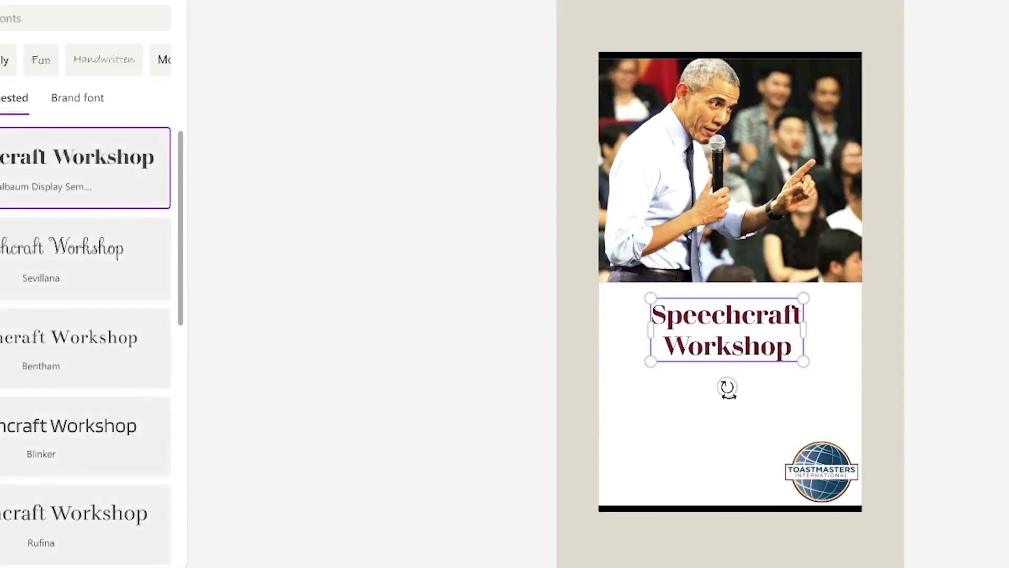
left_click(760, 396)
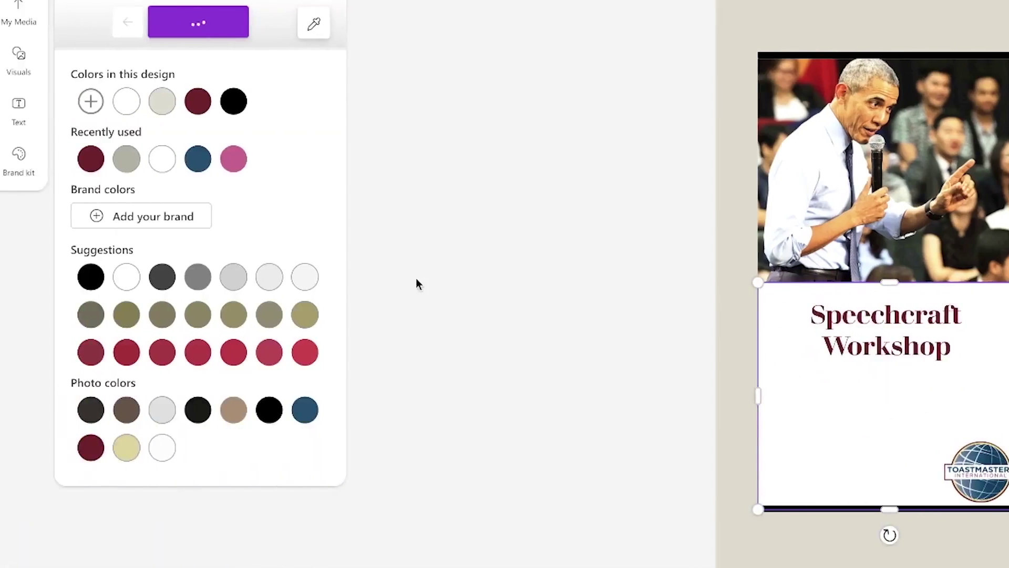
left_click(18, 108)
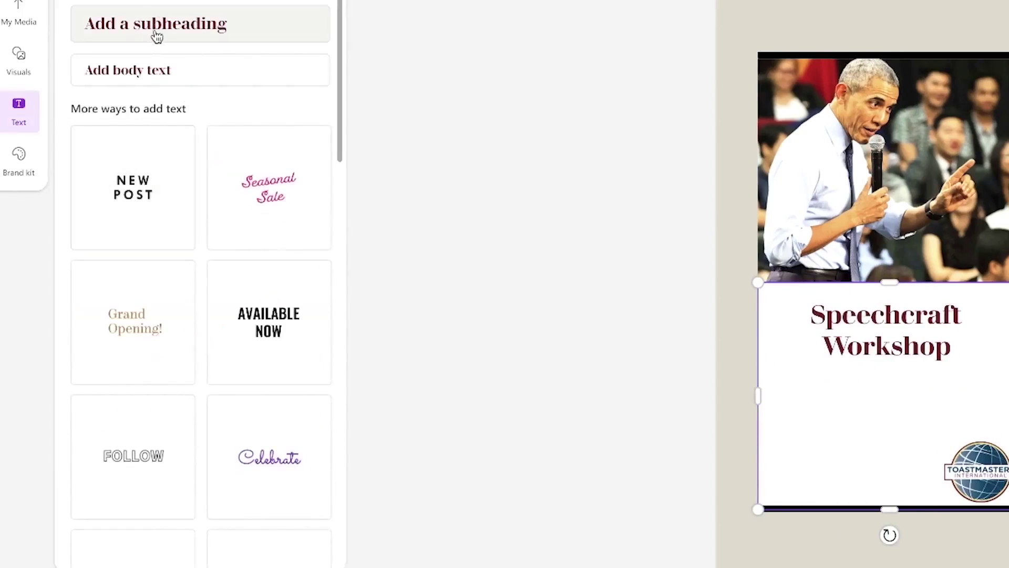
scroll(186, 324, "down", 1)
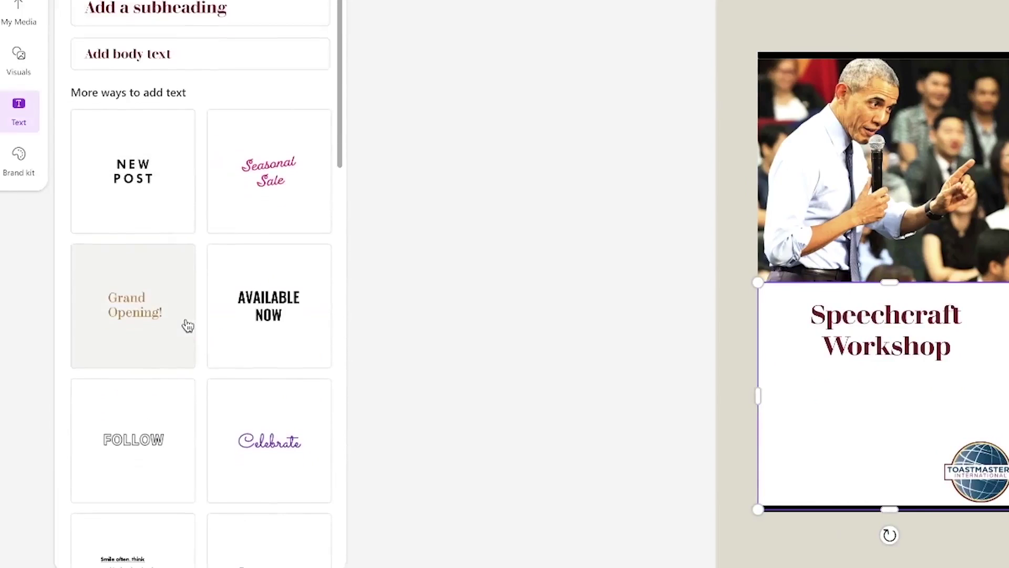
left_click(251, 312)
left_click_drag(860, 289, 890, 408)
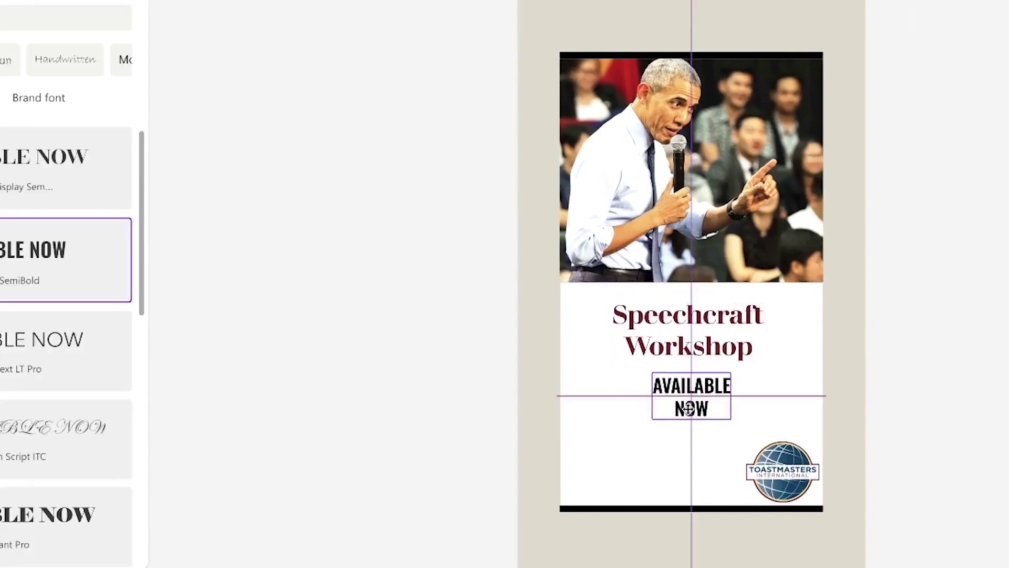
Change the text to 'BY KVTMC' and centre it under the title.
left_click(691, 408)
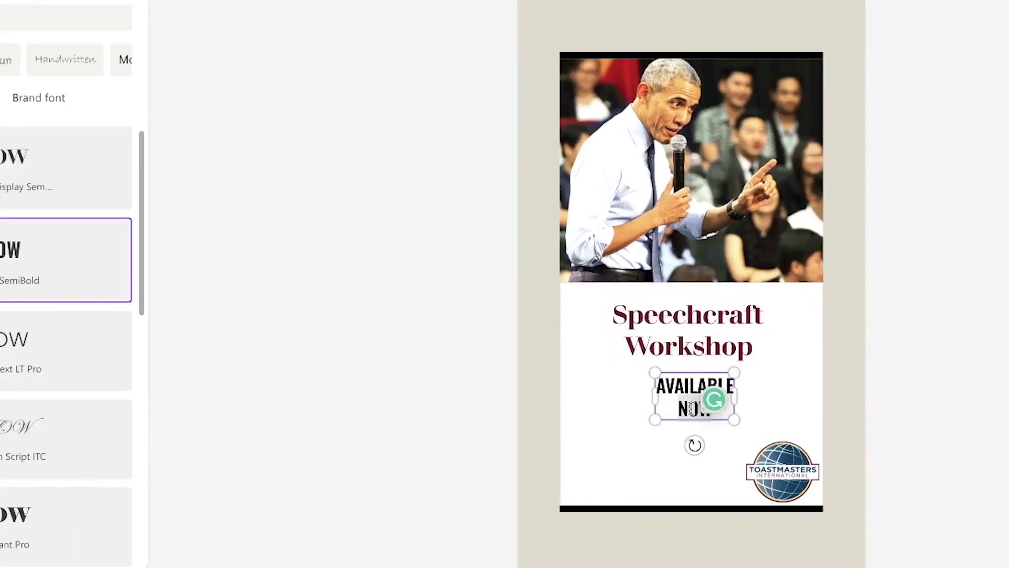
key("ctrl+a")
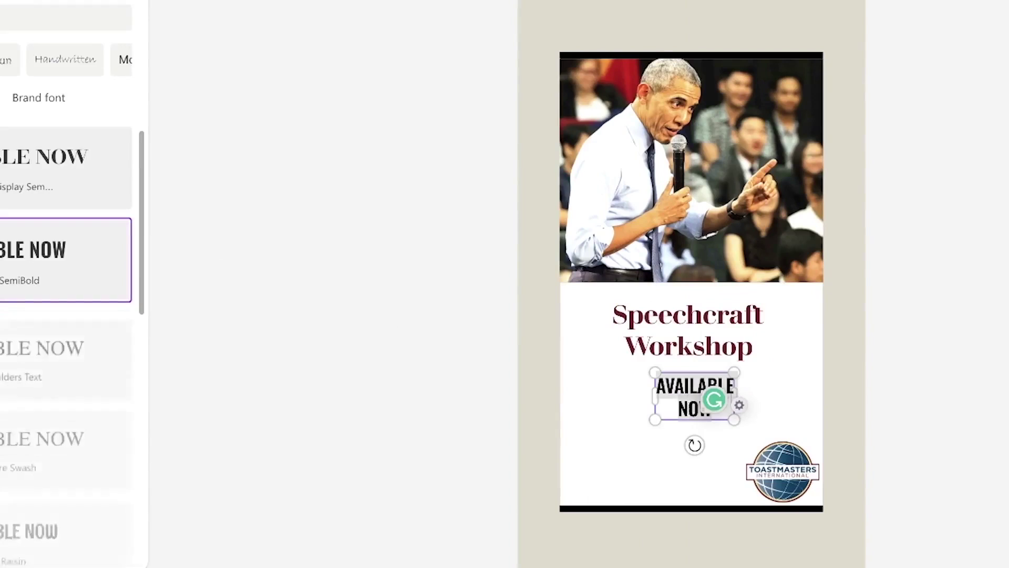
type("BY KVTMC")
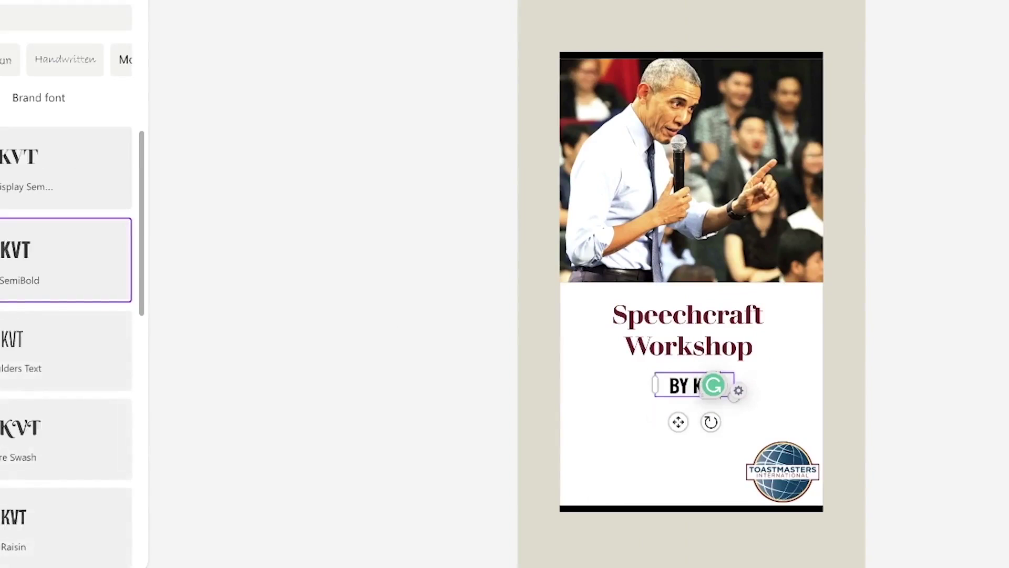
left_click(803, 363)
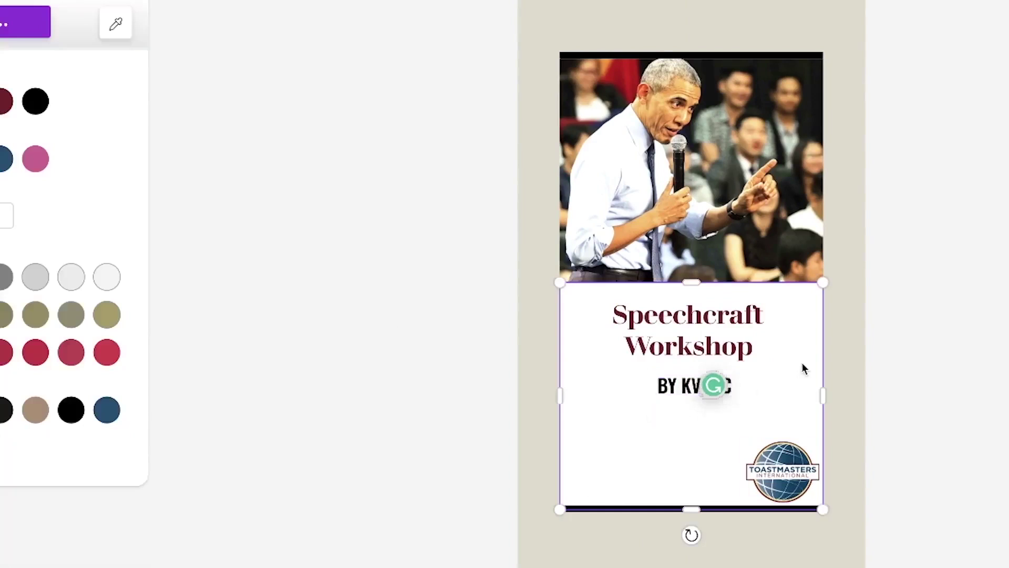
left_click(699, 386)
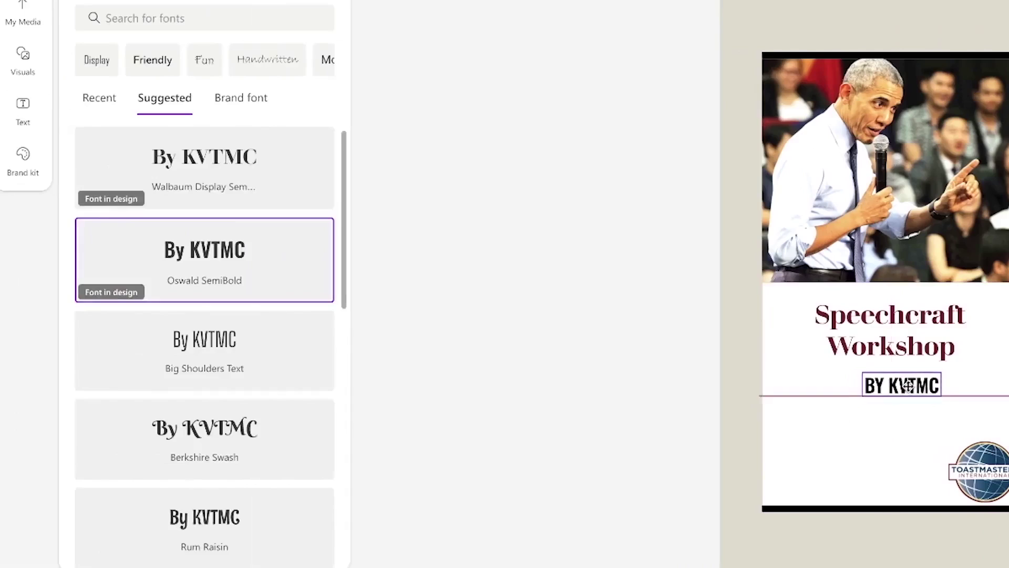
left_click_drag(901, 386, 902, 386)
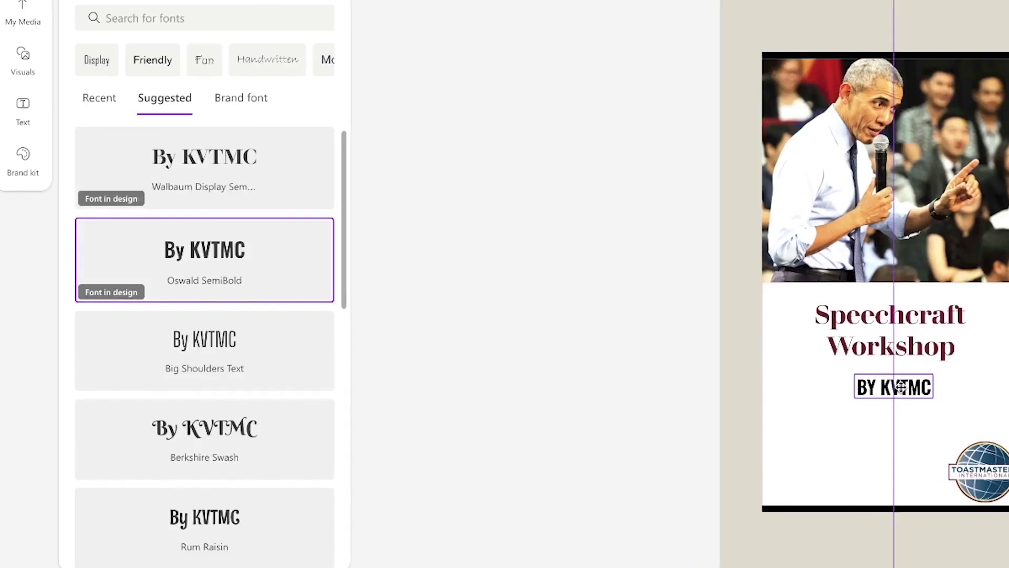
left_click_drag(901, 386, 904, 398)
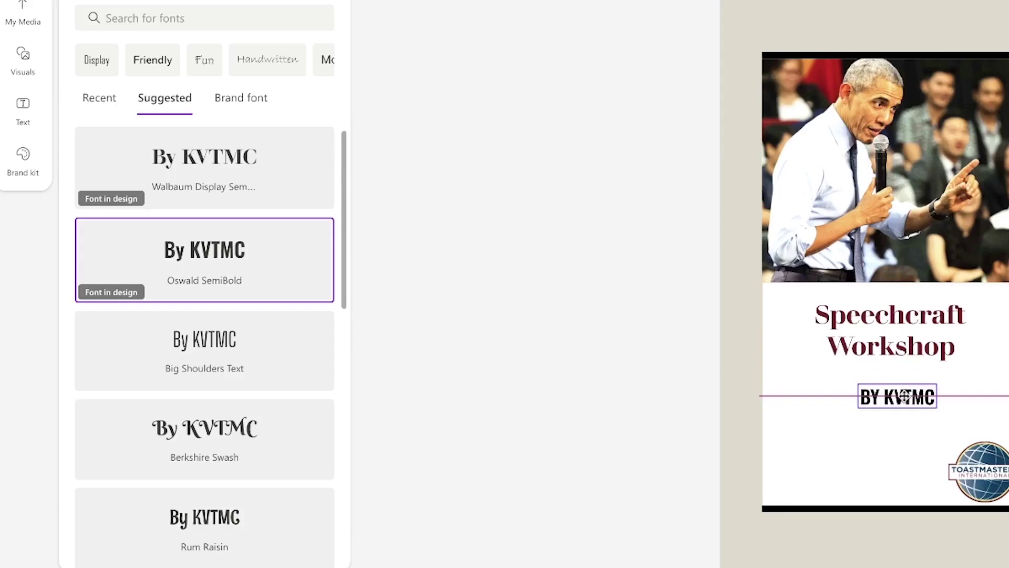
left_click_drag(904, 397, 903, 389)
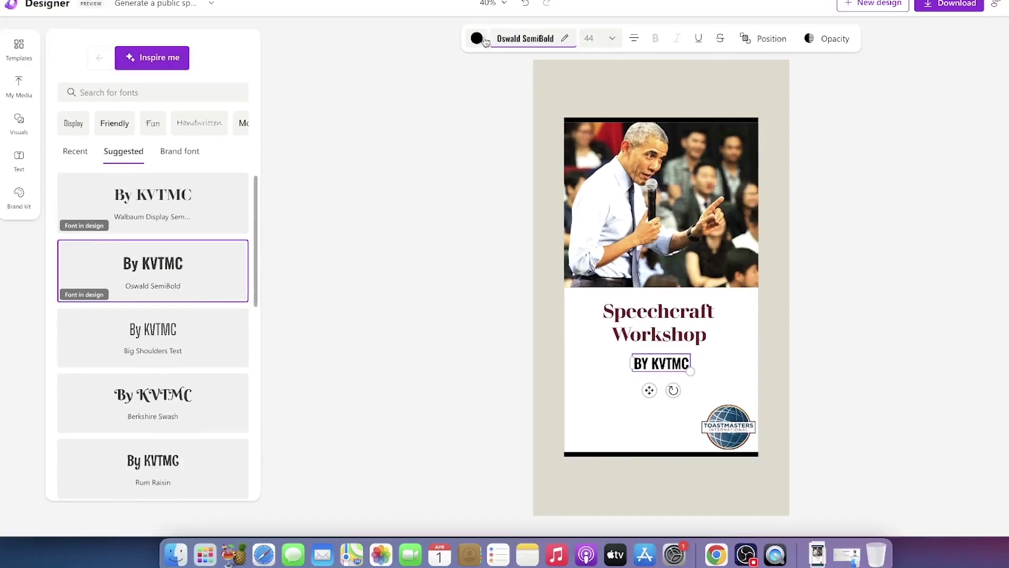
Colour the BY KVTMC line dark blue.
left_click(476, 39)
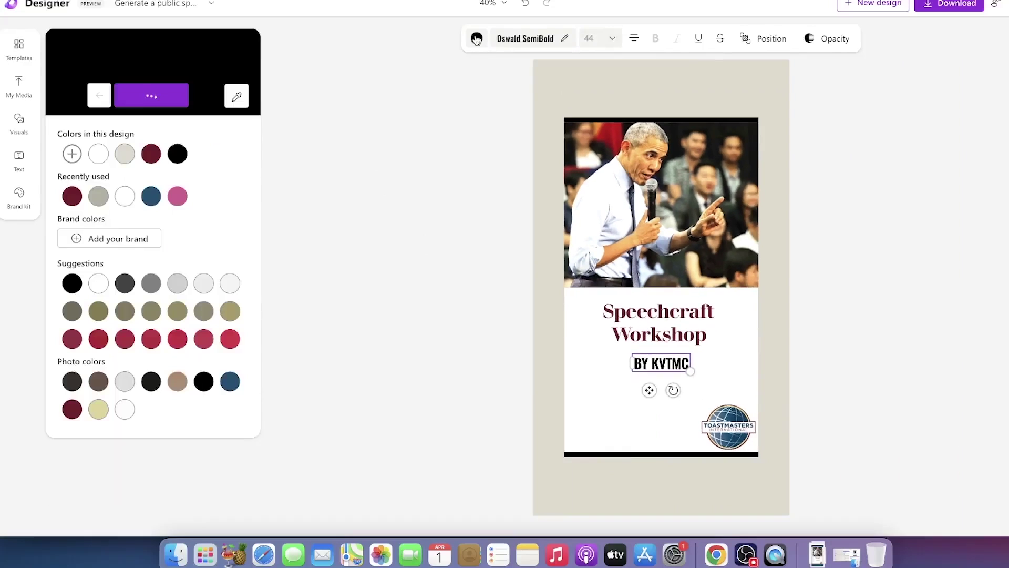
left_click(151, 197)
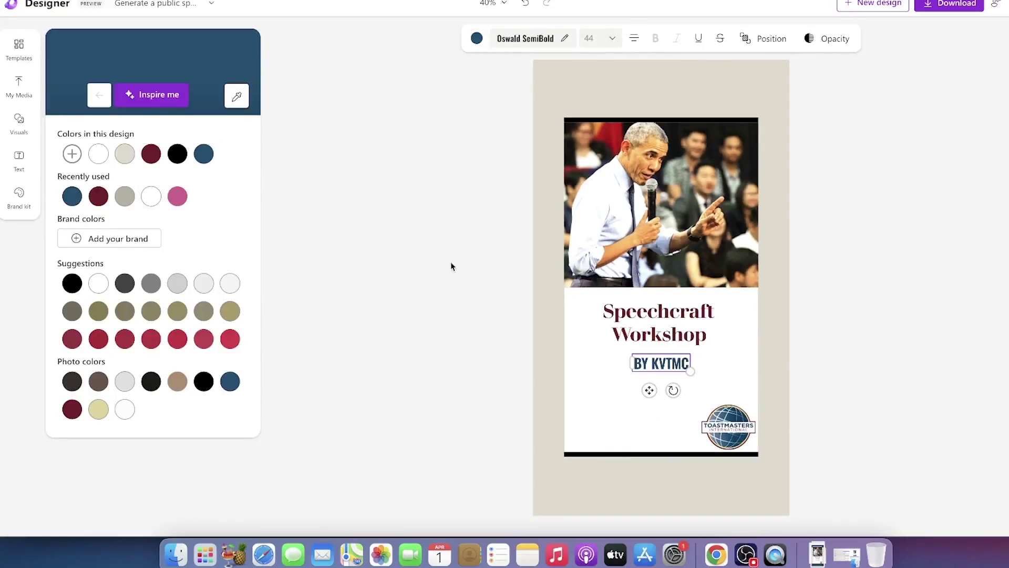
left_click(451, 266)
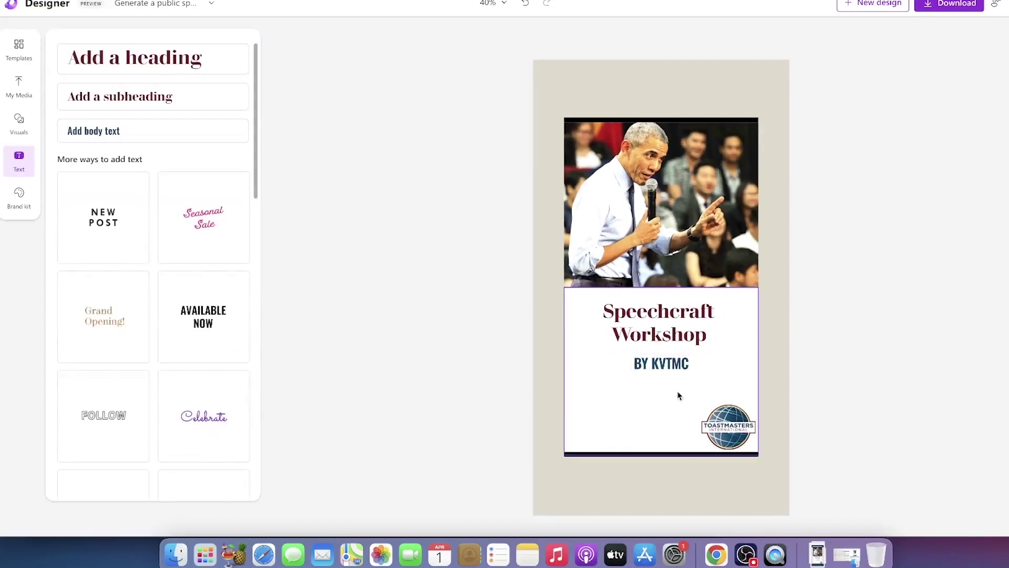
Add a subheading text box and move it below BY KVTMC, undoing an accidental background move.
left_click(670, 369)
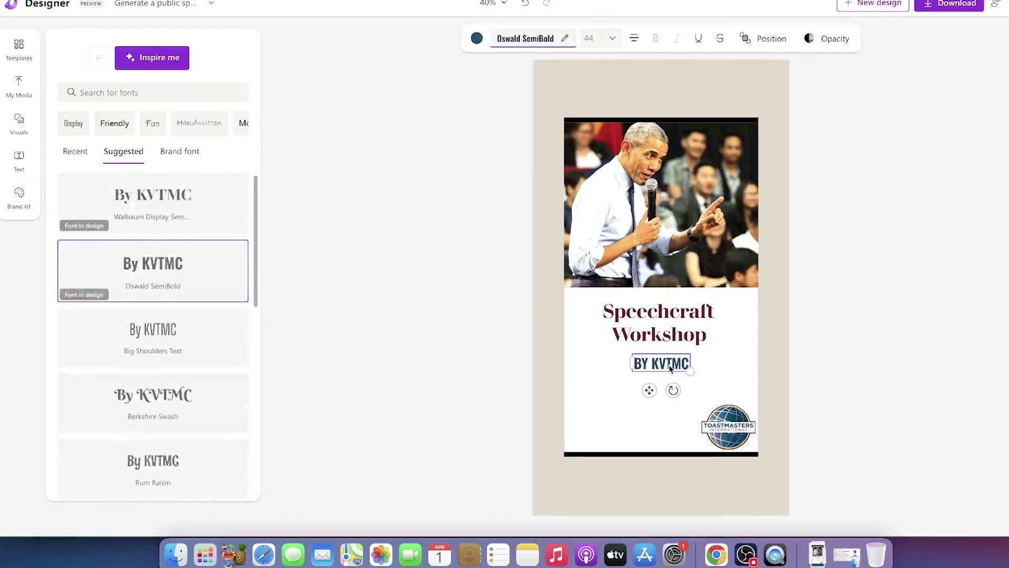
left_click(508, 377)
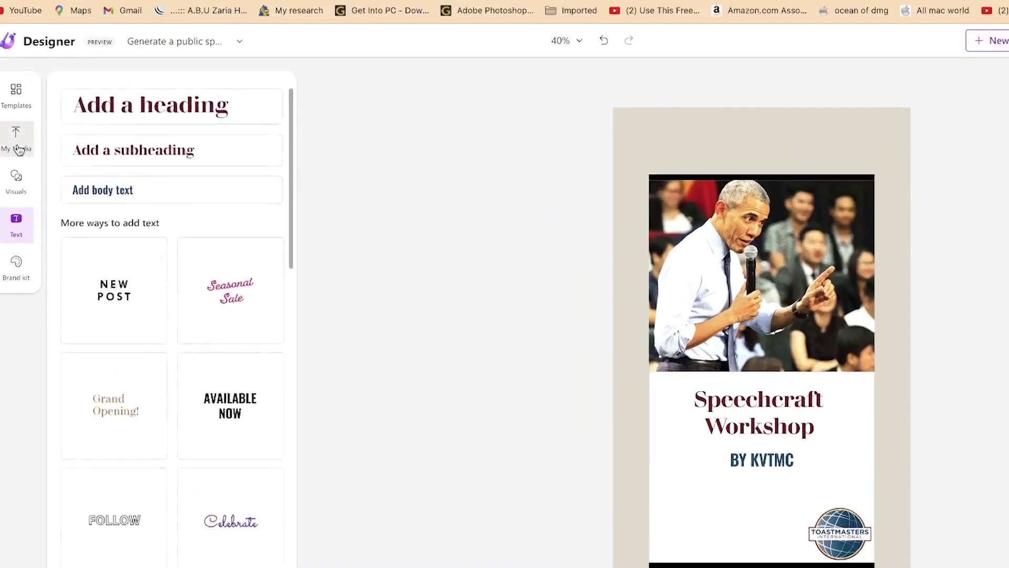
left_click(19, 150)
left_click(15, 223)
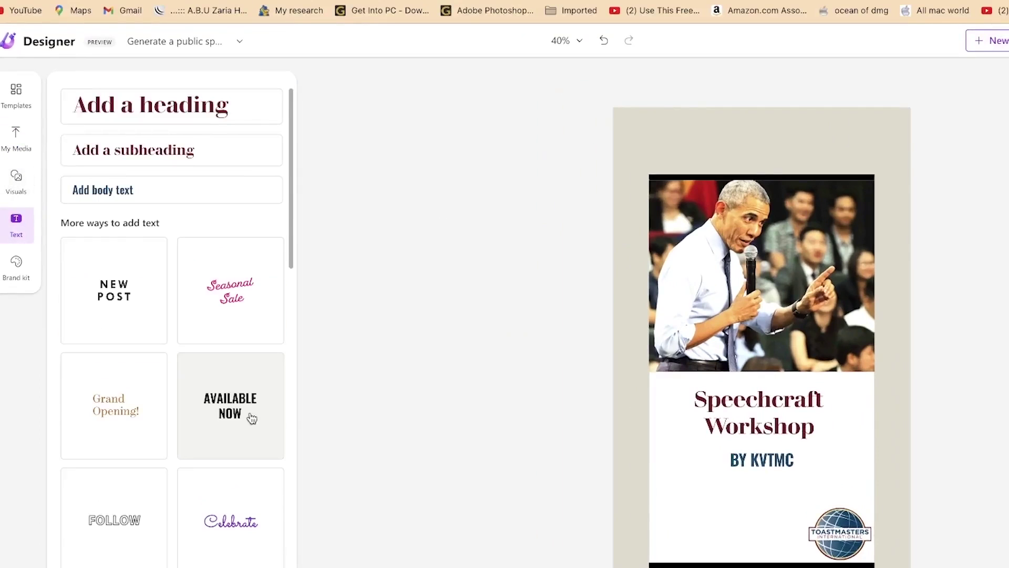
left_click(137, 155)
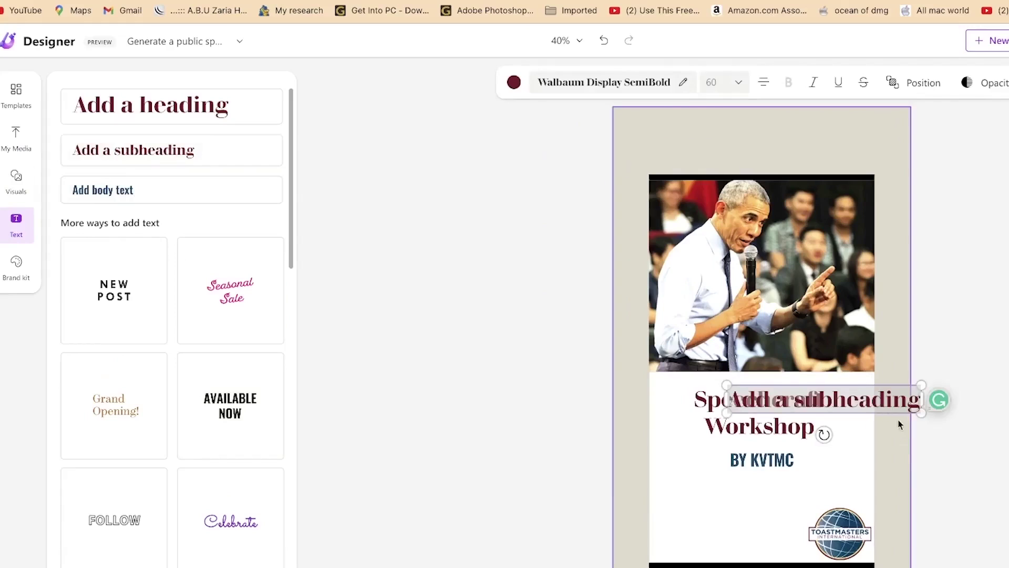
left_click_drag(877, 403, 806, 494)
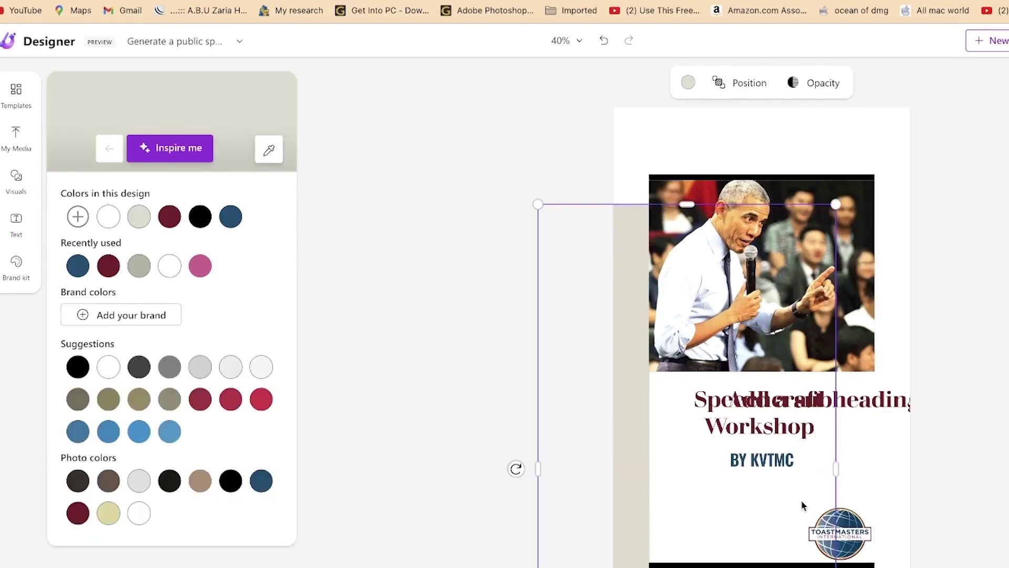
key("ctrl+z")
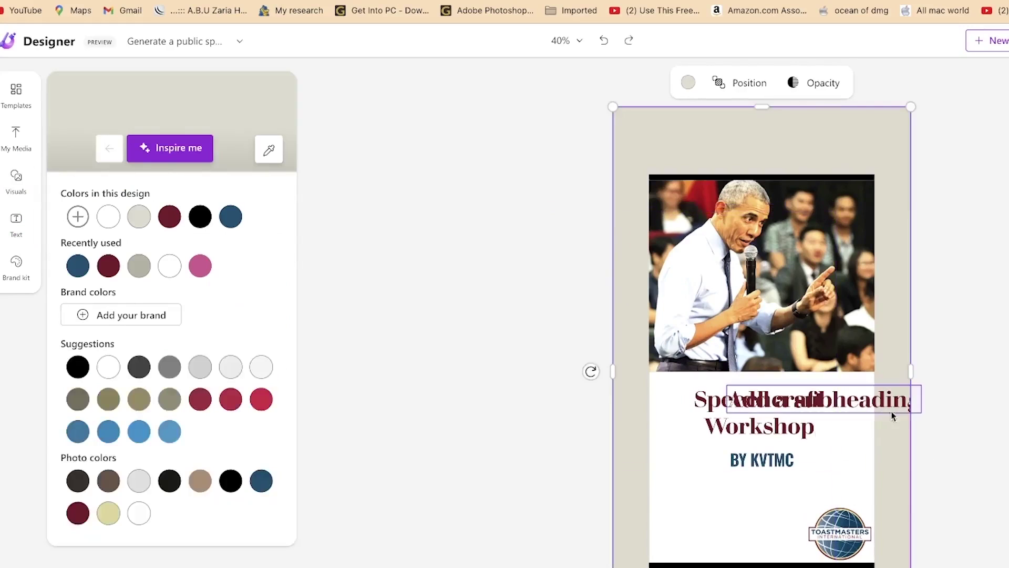
left_click(889, 408)
left_click_drag(880, 402, 828, 489)
Change the subheading to 'Date:', reduce its font size, and move it down-left.
double_click(747, 477)
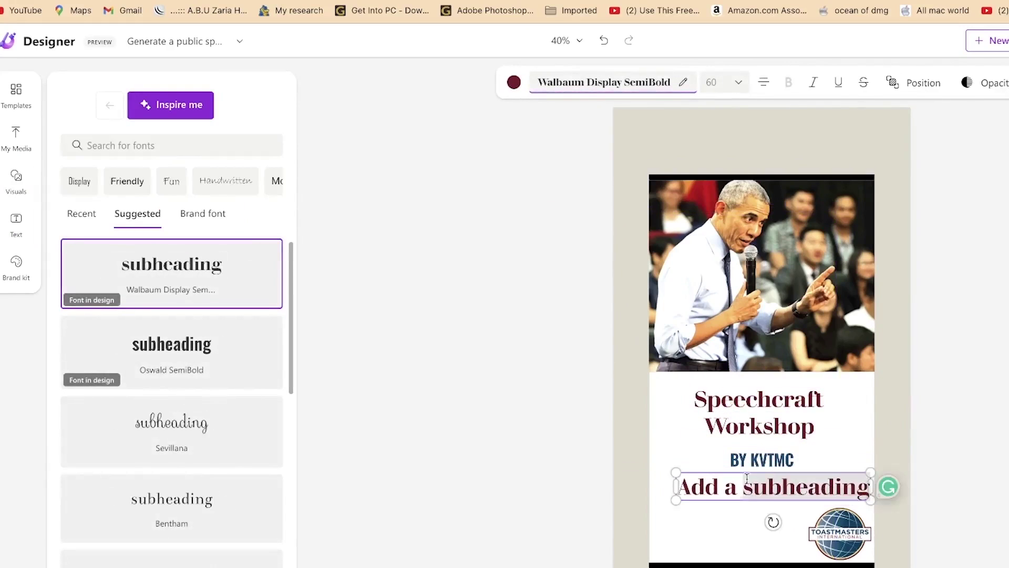
triple_click(747, 478)
type("Date:")
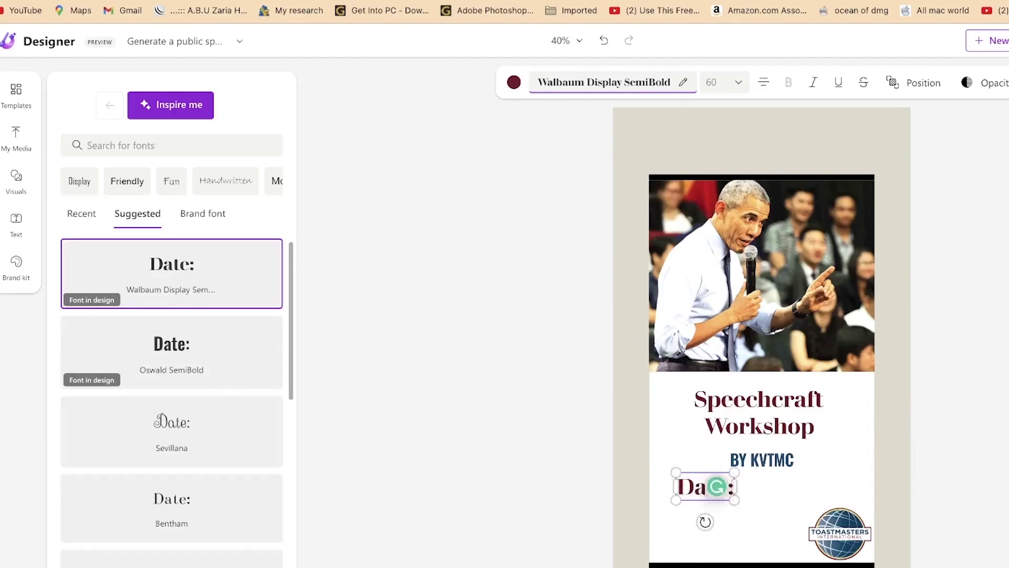
key("ctrl+a")
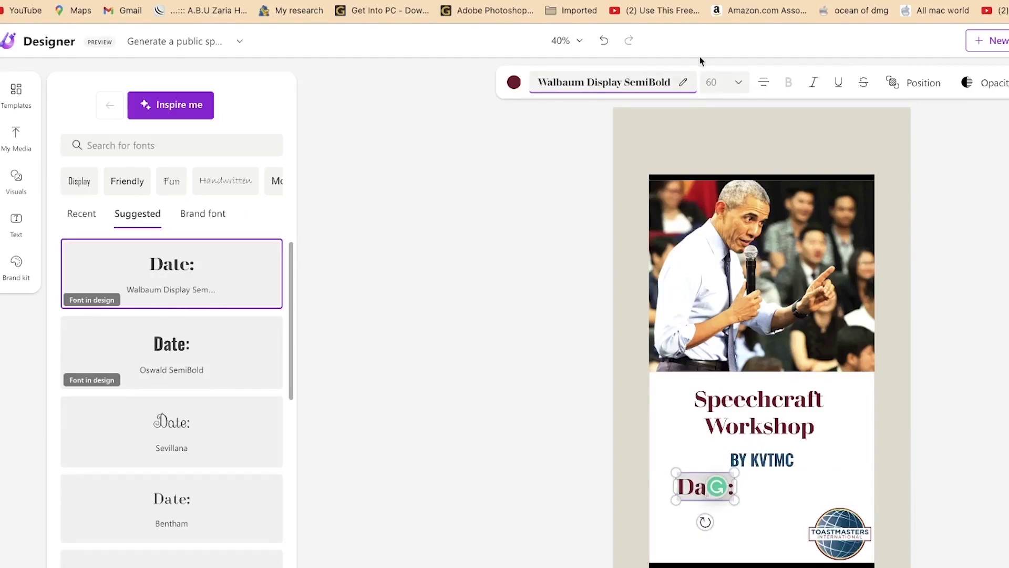
left_click(738, 83)
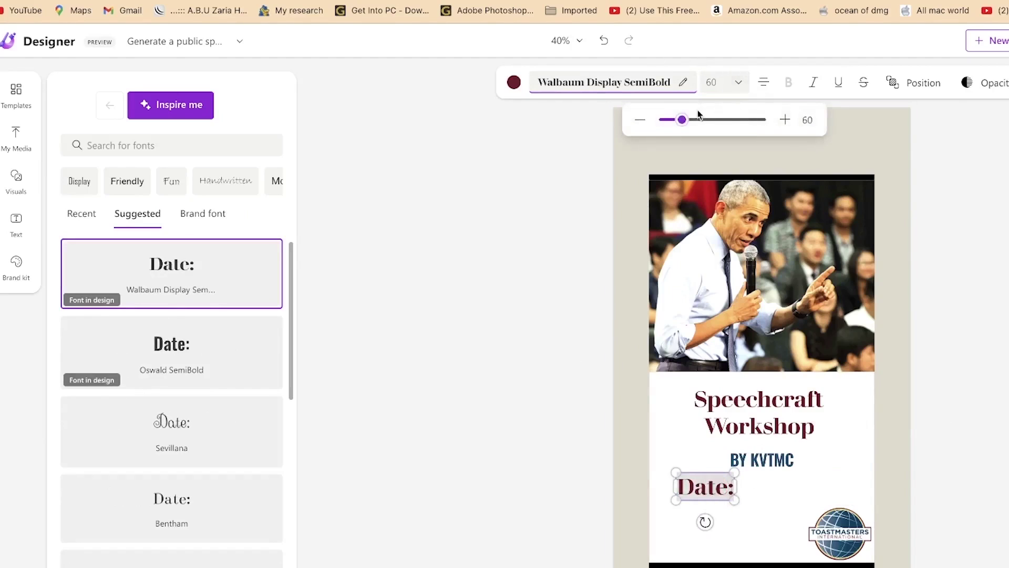
left_click_drag(683, 117, 664, 118)
left_click_drag(544, 457, 532, 491)
Duplicate the Date: label and turn the copy into a 'Time' label aligned beneath it.
key("ctrl+d")
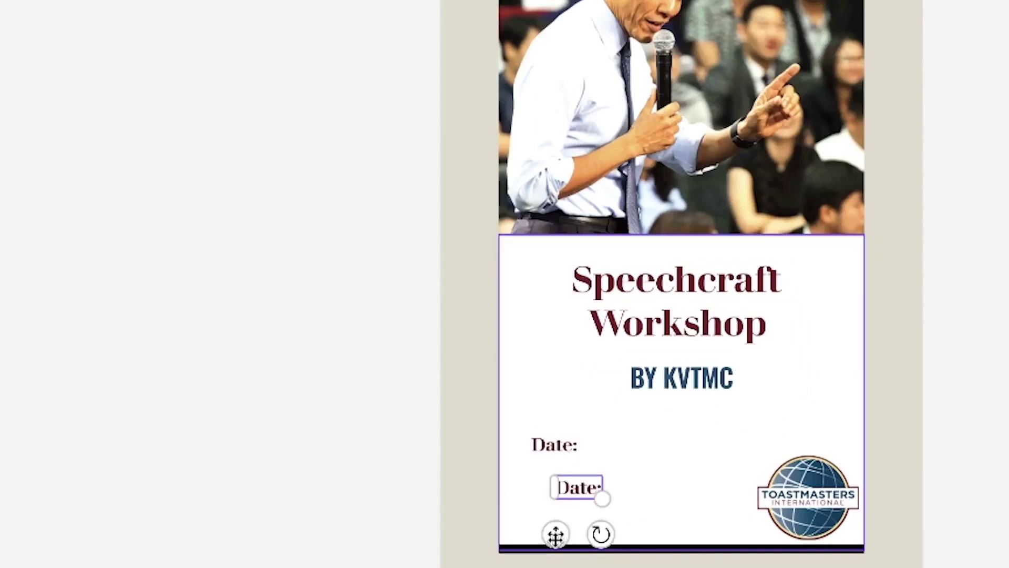
left_click_drag(558, 535, 539, 518)
double_click(563, 476)
type("Time")
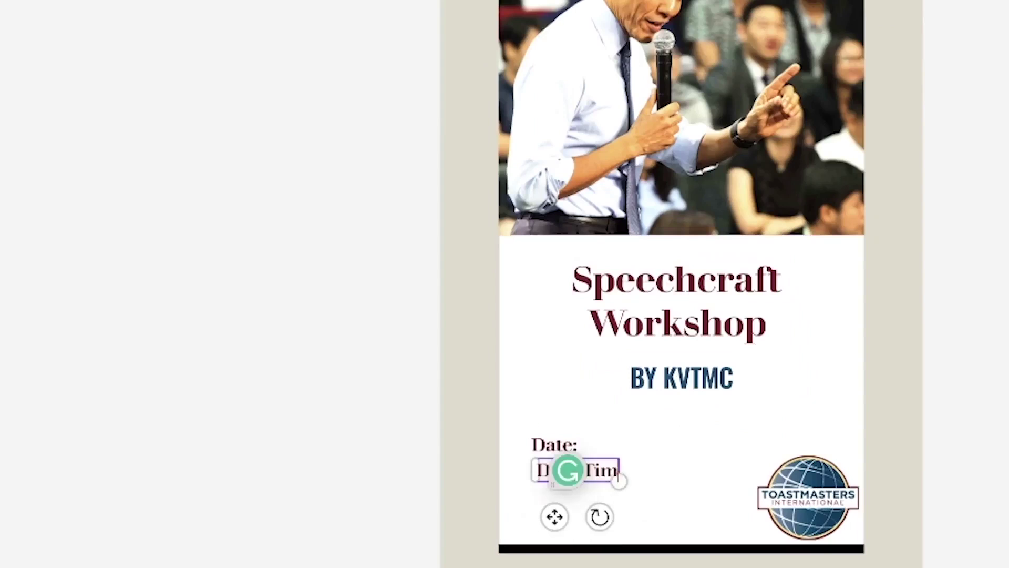
left_click_drag(585, 471, 536, 470)
key("BackSpace")
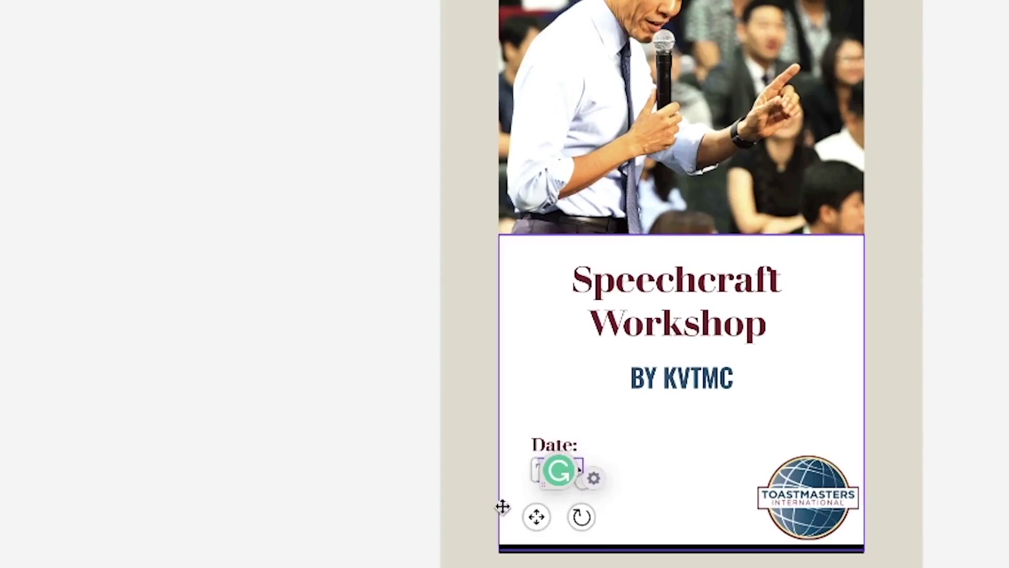
left_click_drag(535, 517, 531, 519)
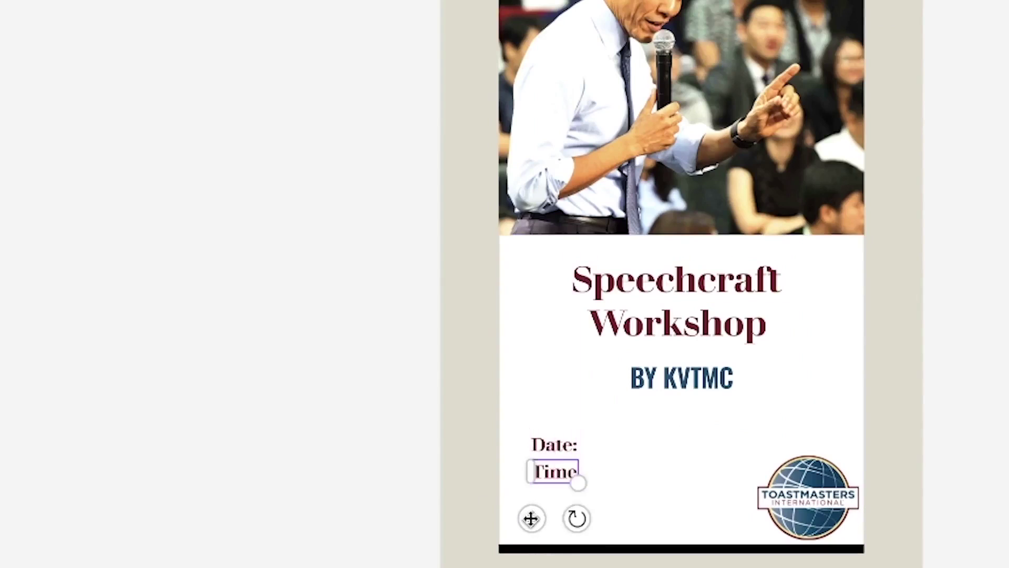
Complete the date line so it reads 'Date: 25th March 2023'.
left_click(567, 447)
left_click(573, 447)
type("25th March 2023")
left_click(972, 453)
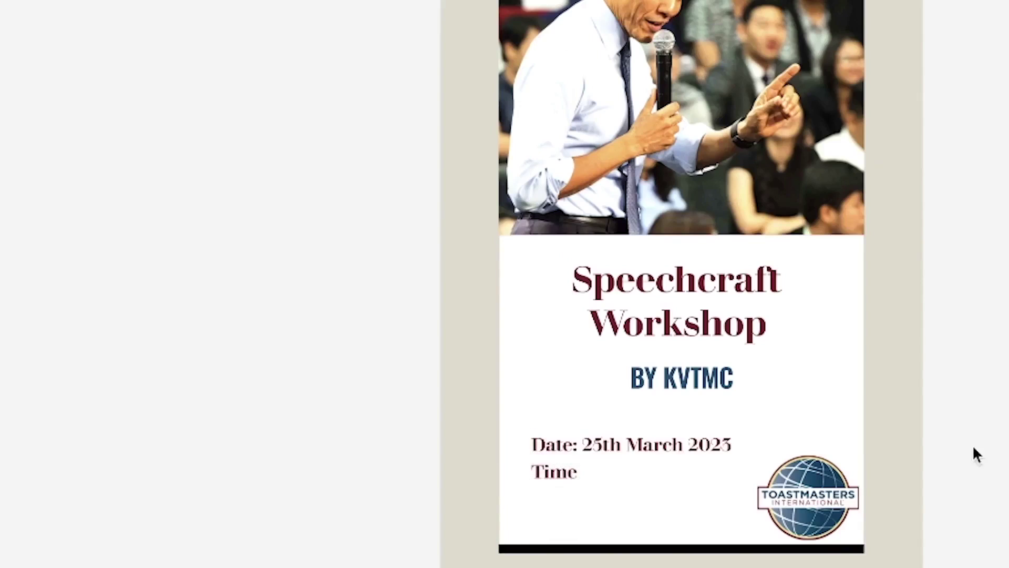
Finish the time line as 'Time: 2:00PM Prompt', nudged into position under the date.
left_click(560, 471)
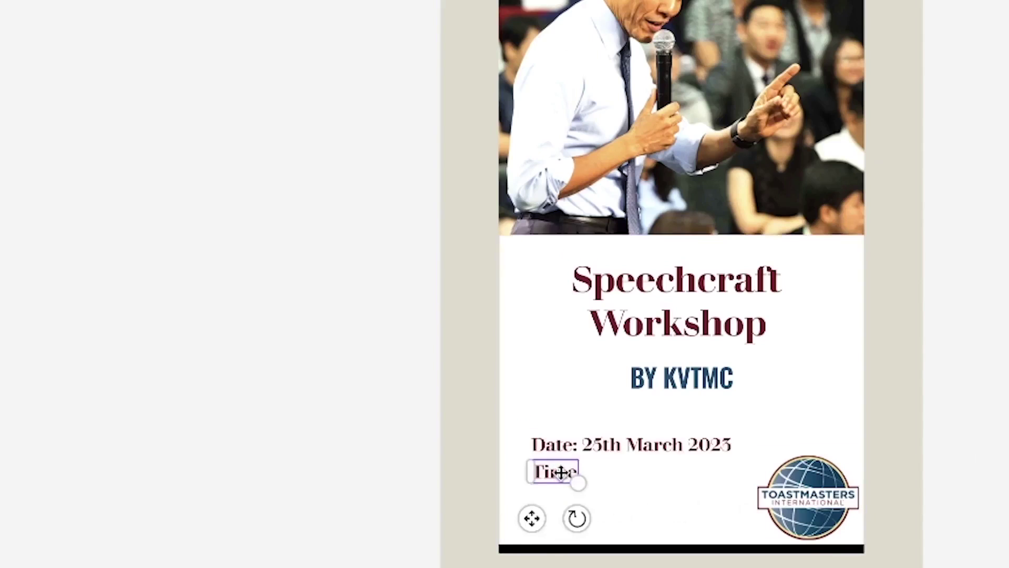
left_click_drag(560, 471, 562, 471)
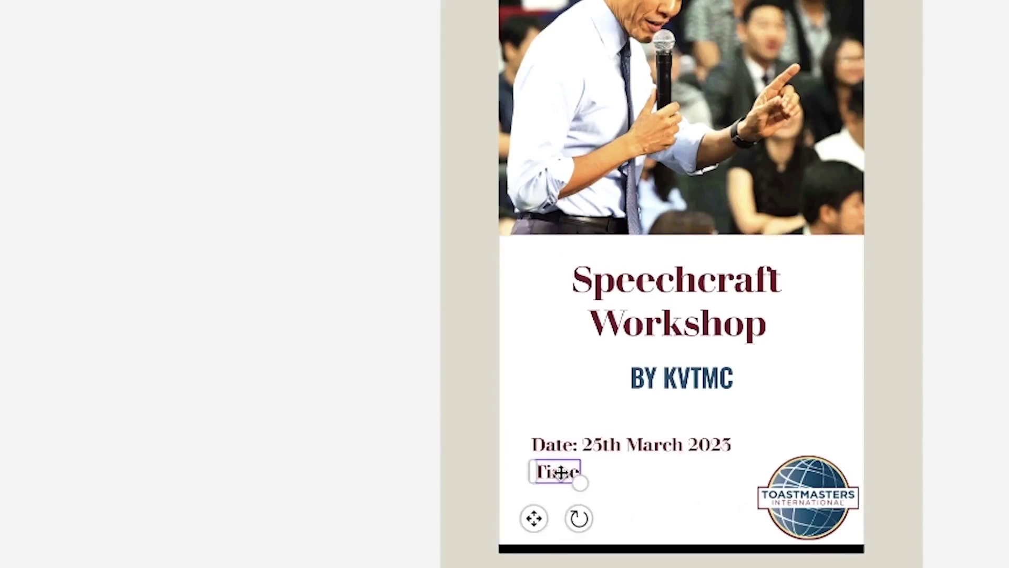
double_click(560, 472)
type(": 2:00PM Prompt")
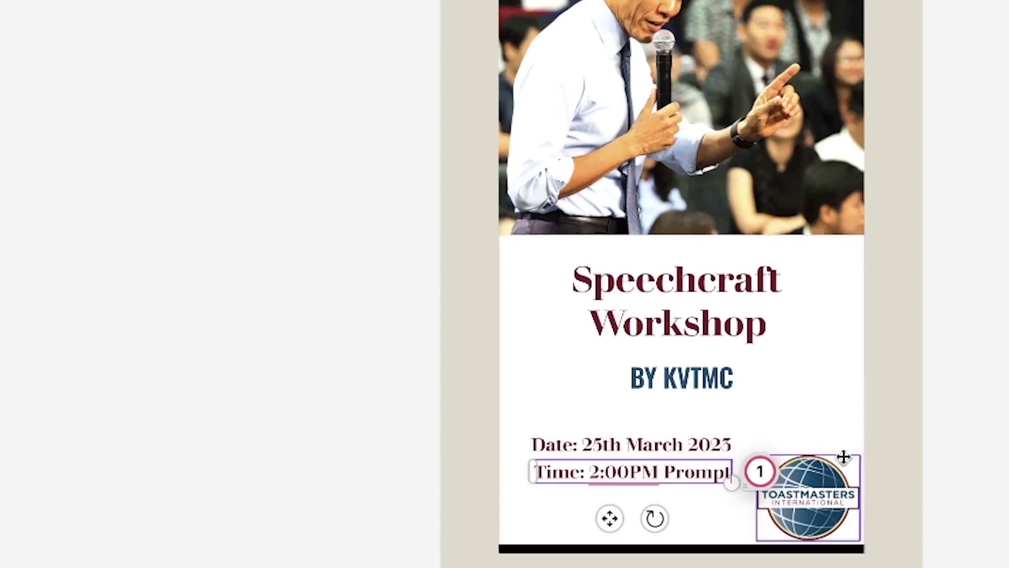
left_click(999, 462)
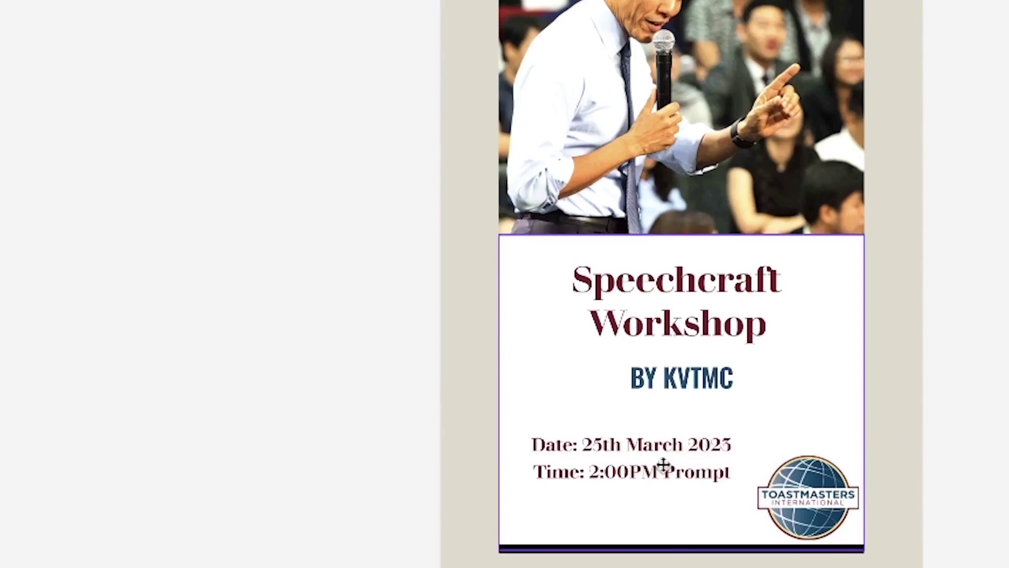
left_click(607, 471)
left_click(957, 388)
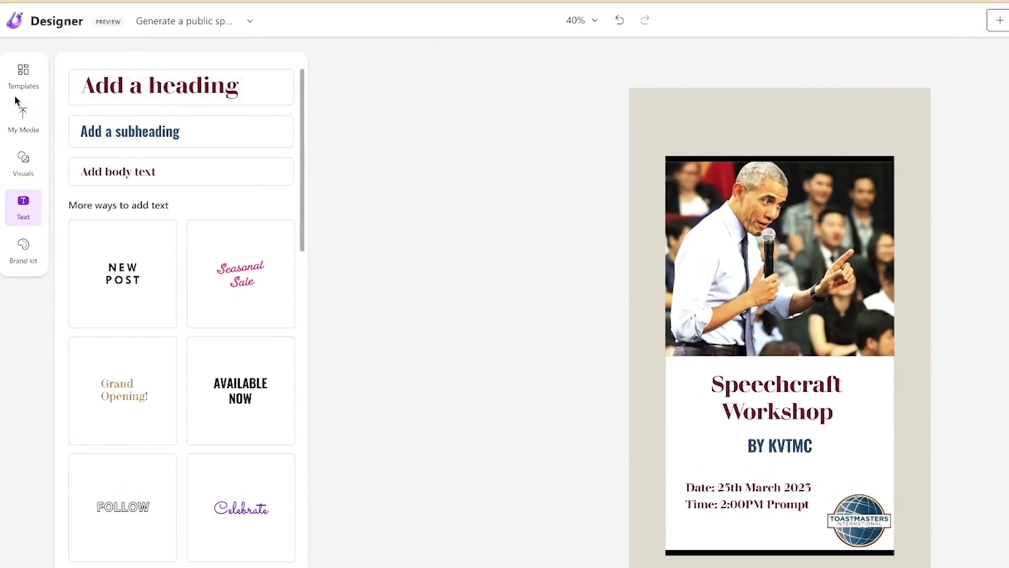
Add a light blue rectangle from Graphics and stretch it into a banner across the poster's top.
left_click(24, 164)
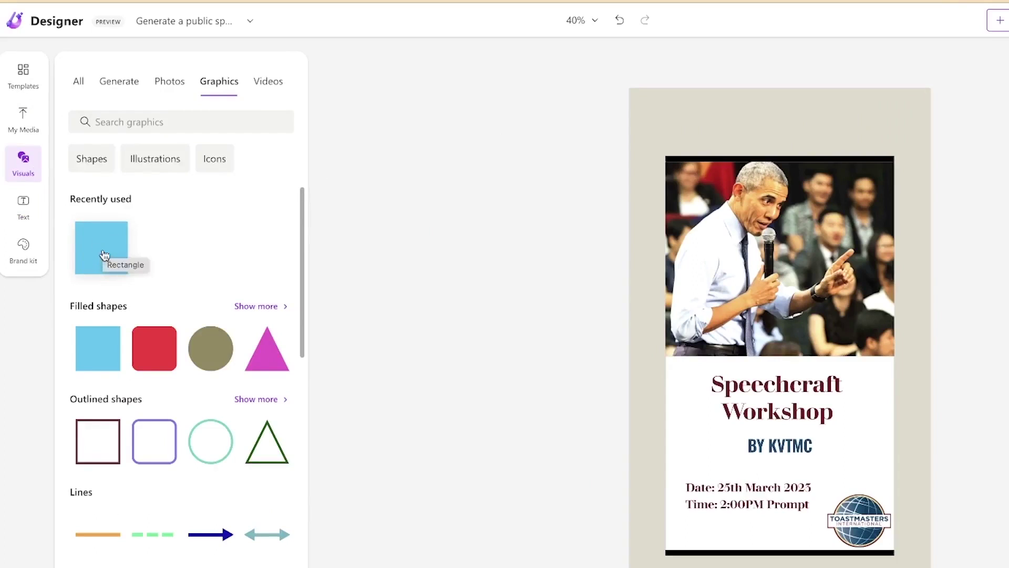
left_click_drag(100, 249, 662, 121)
left_click(661, 120)
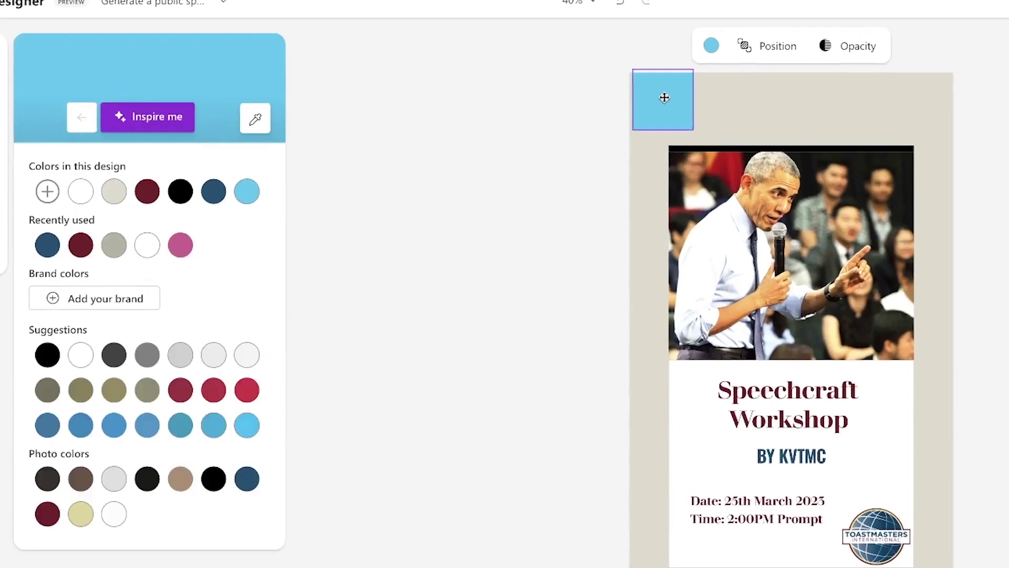
left_click_drag(665, 97, 961, 79)
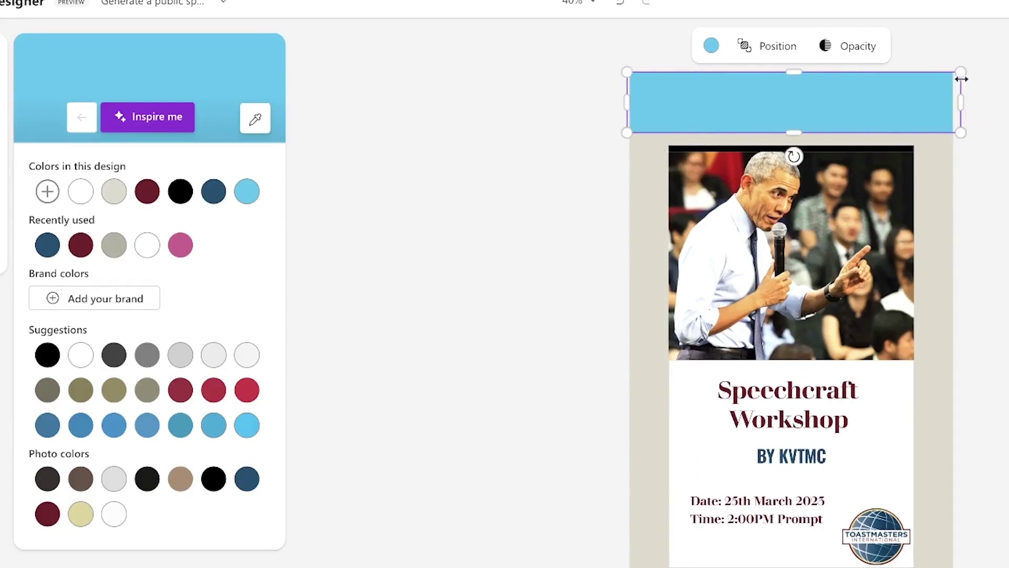
left_click_drag(793, 132, 798, 145)
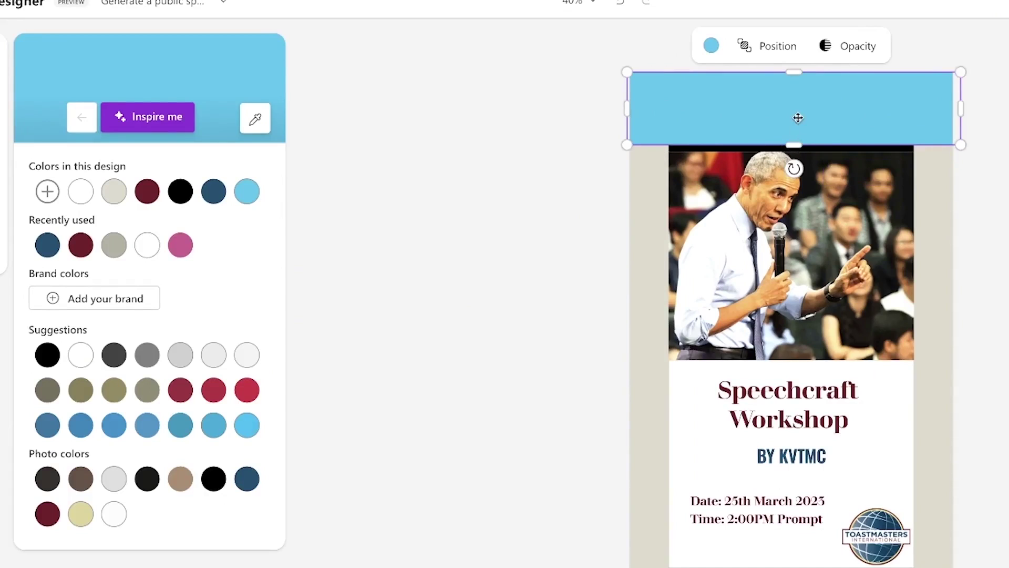
Duplicate the banner and place the copy along the poster's bottom edge.
key("ctrl+d")
left_click_drag(815, 194, 771, 567)
left_click_drag(771, 469, 764, 503)
left_click(404, 195)
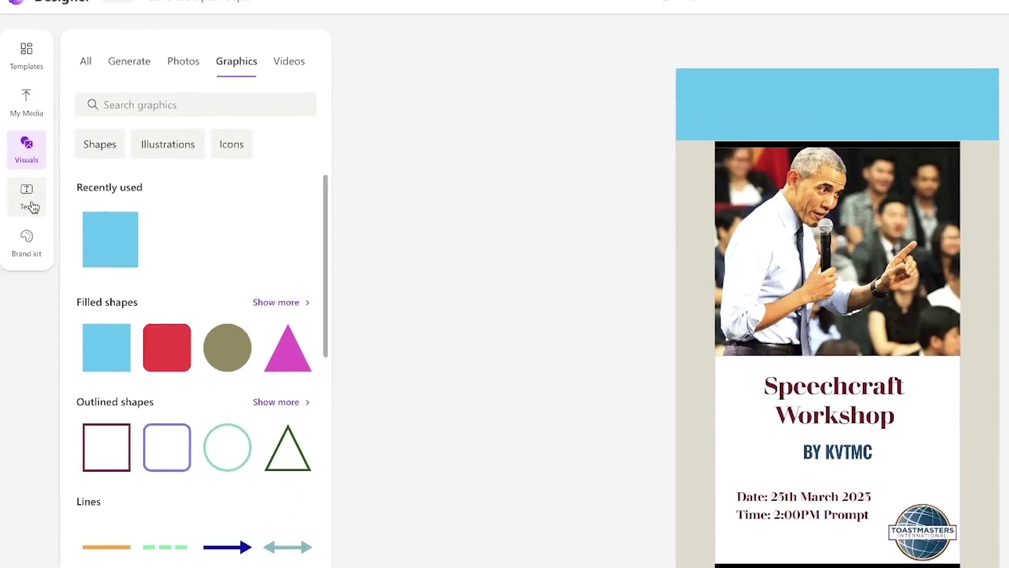
Add a heading text box in the top banner reading 'Featuring Barrack Obama'.
left_click(30, 204)
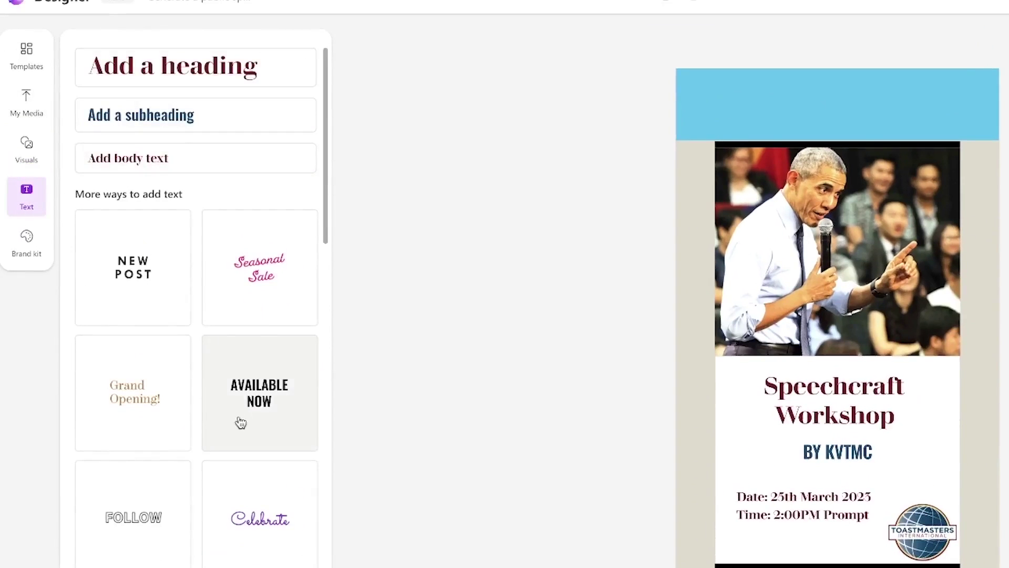
left_click(249, 395)
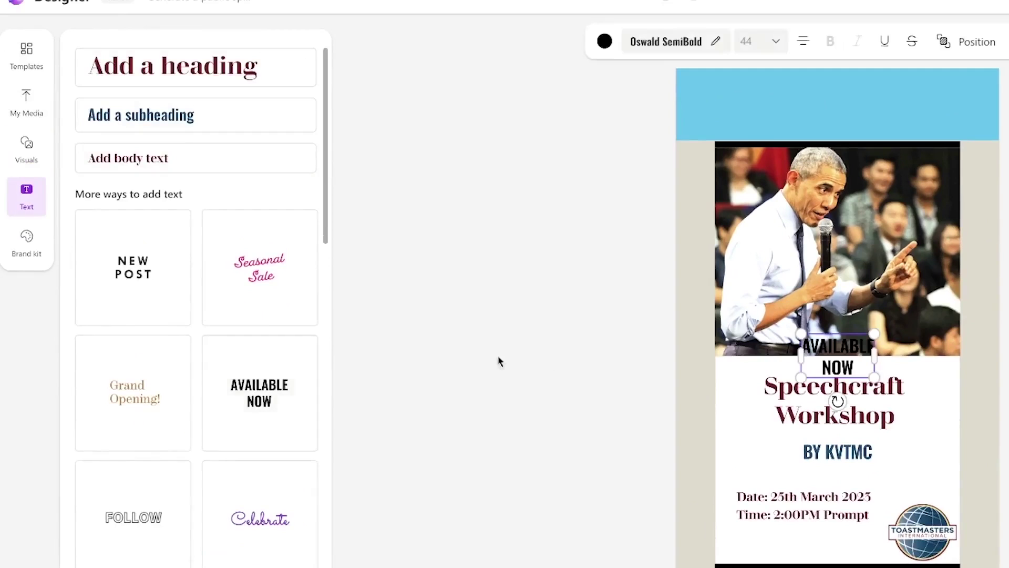
left_click(830, 353)
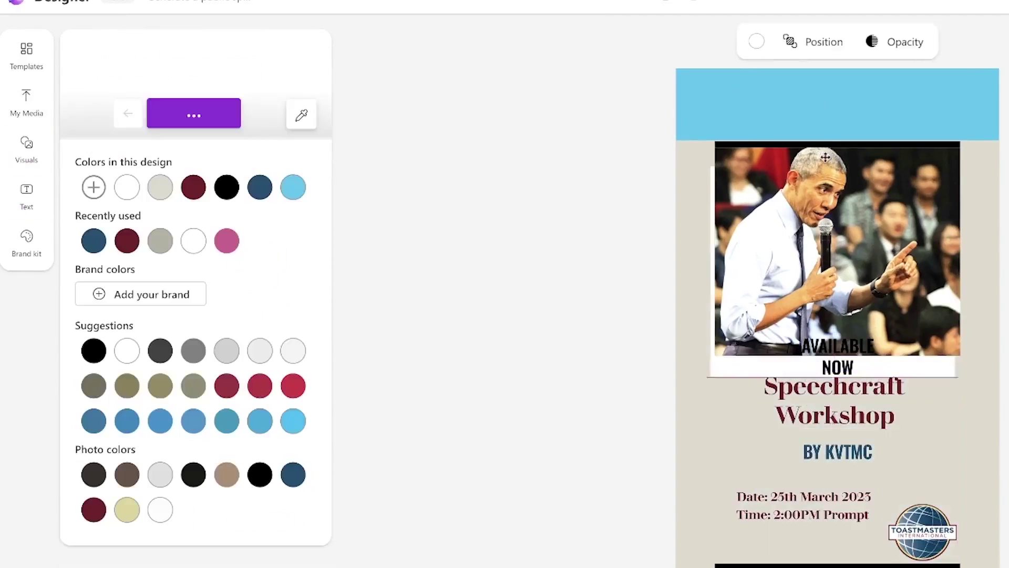
left_click_drag(834, 368, 834, 95)
double_click(834, 95)
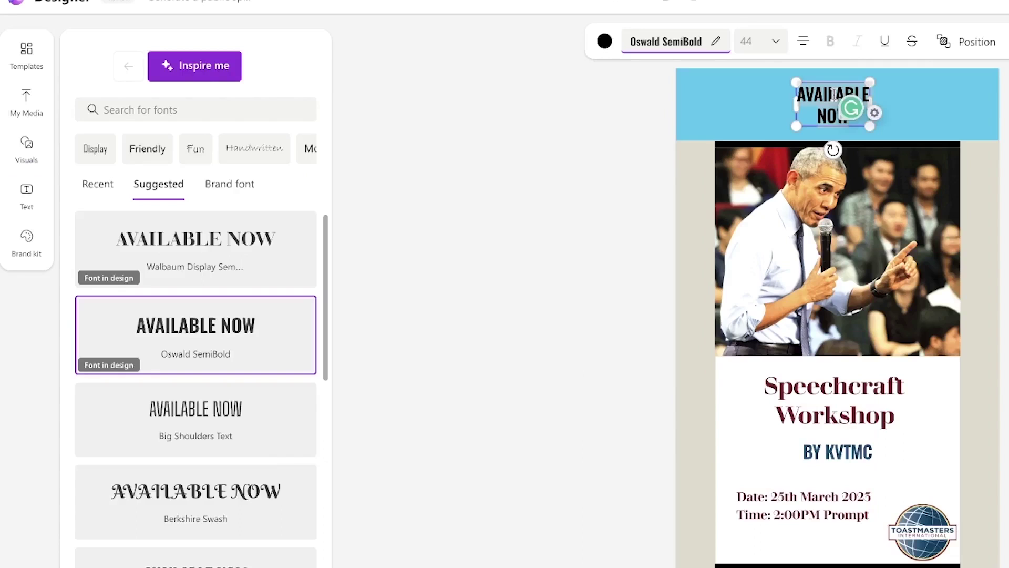
type("Ba")
key("BackSpace")
key("BackSpace")
type("Fea")
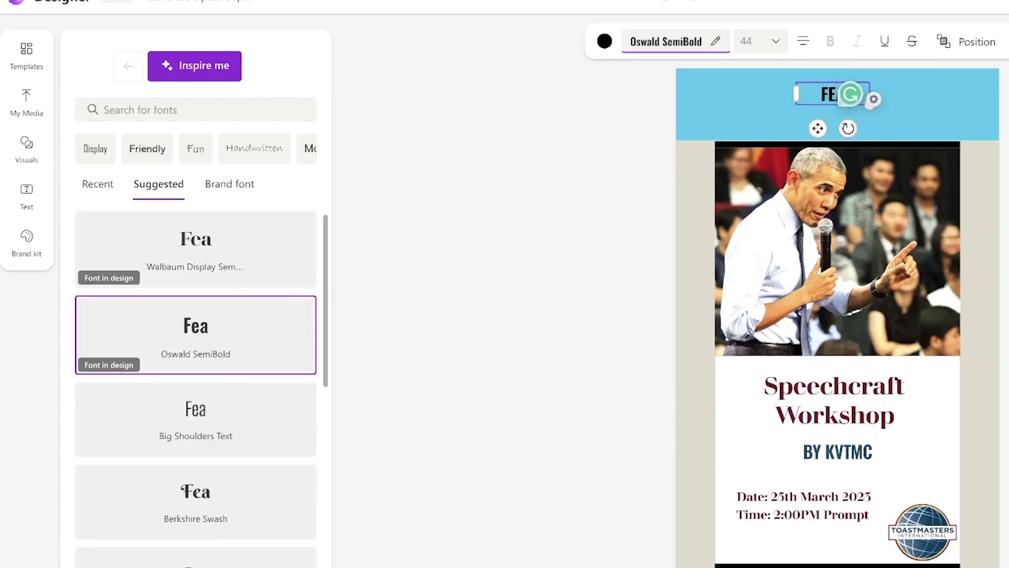
type("turin")
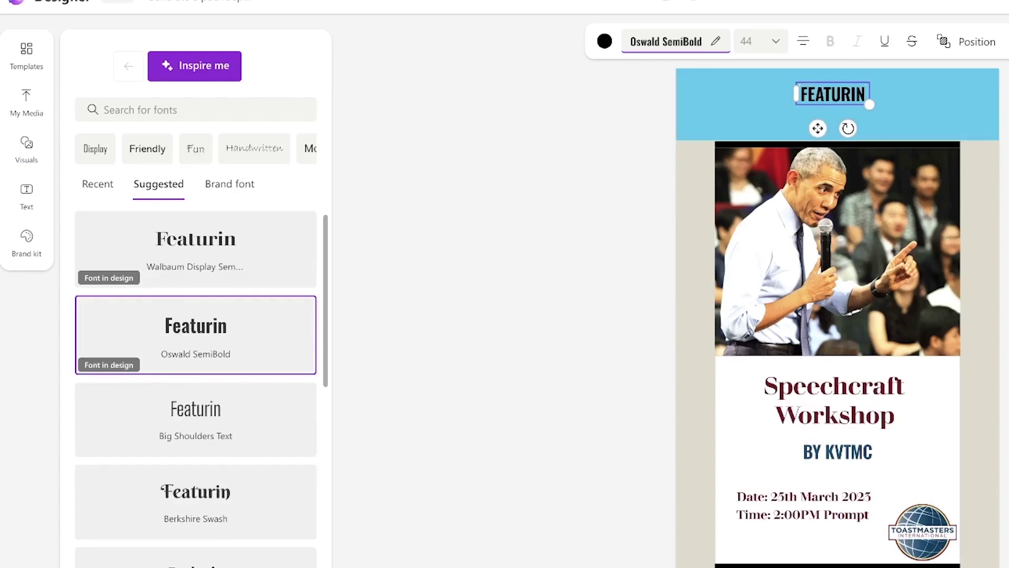
type("g Barrack Obama")
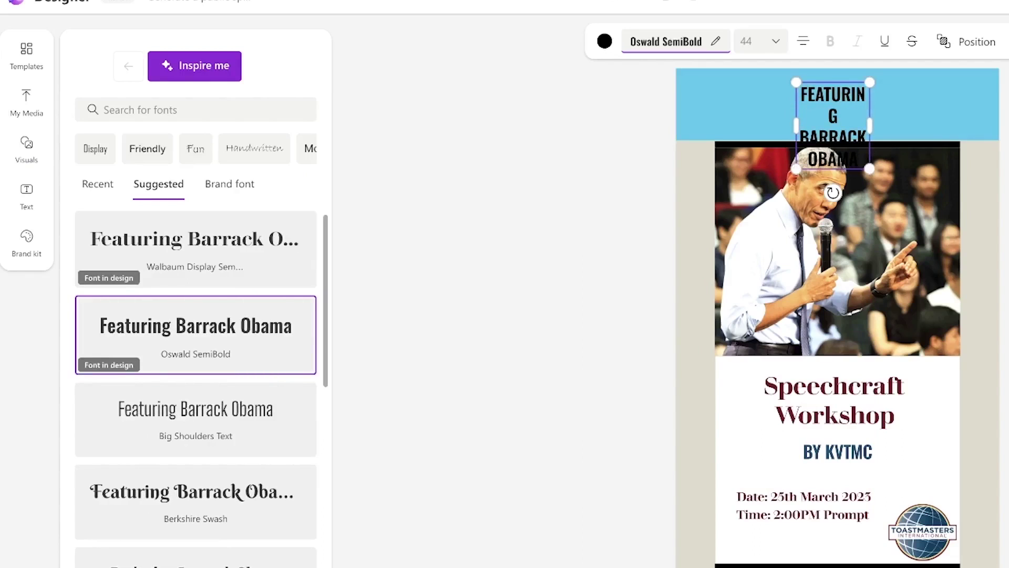
Widen the headline, break it into two lines after FEATURING, and centre it in the banner.
key("ctrl+a")
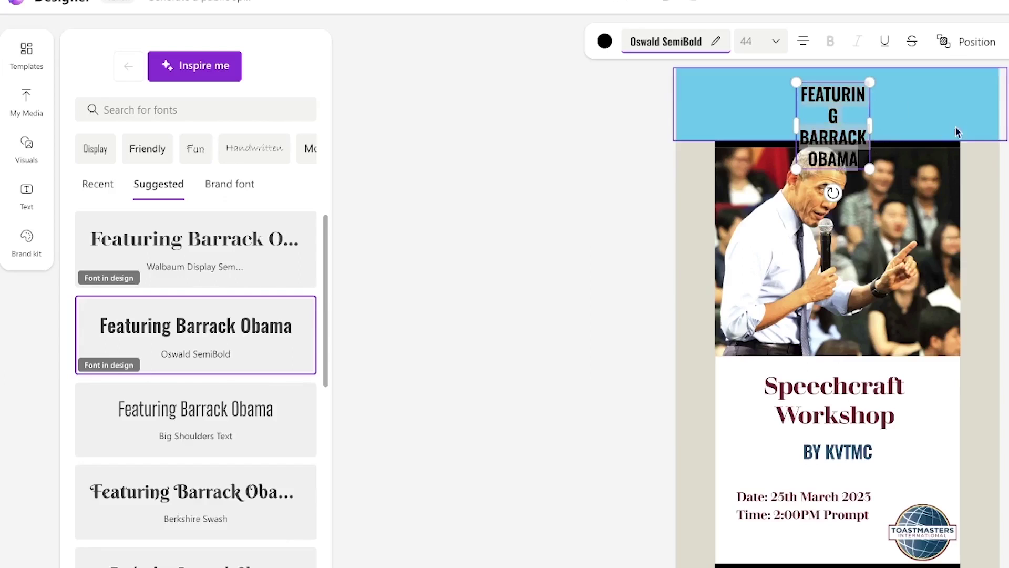
left_click_drag(871, 124, 974, 112)
left_click_drag(766, 112, 800, 113)
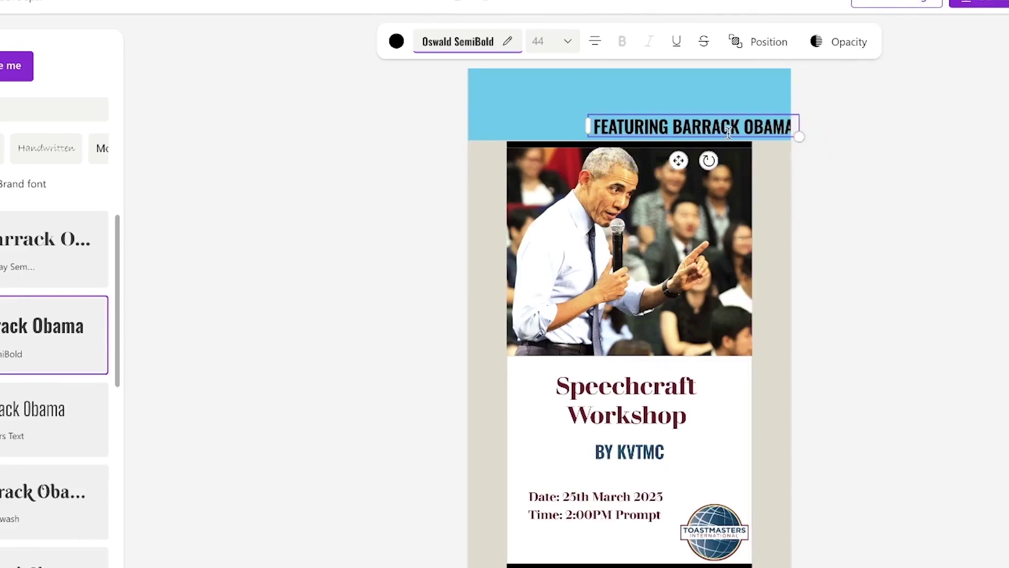
left_click(673, 126)
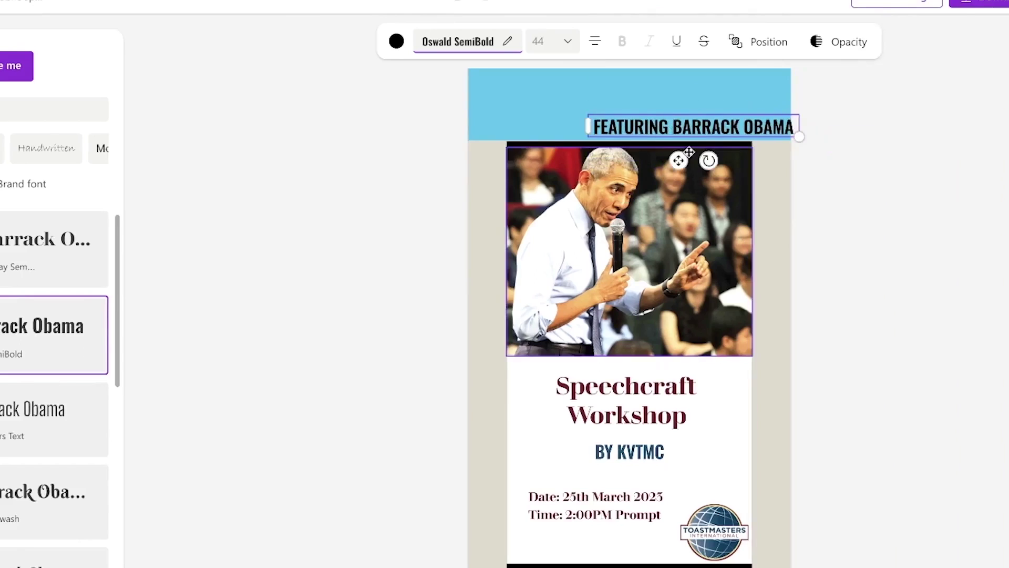
key("Return")
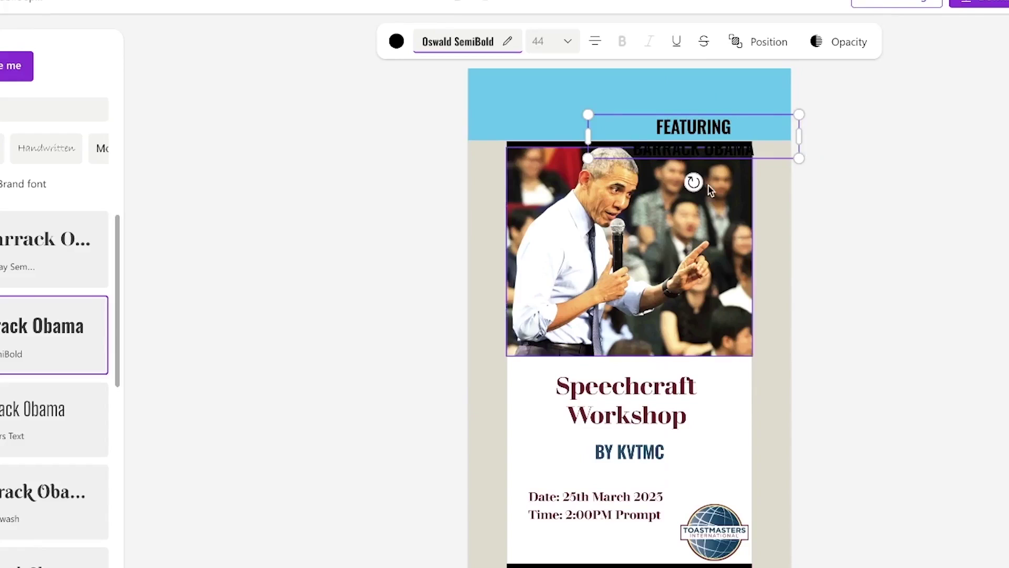
left_click(816, 168)
left_click_drag(695, 127, 639, 92)
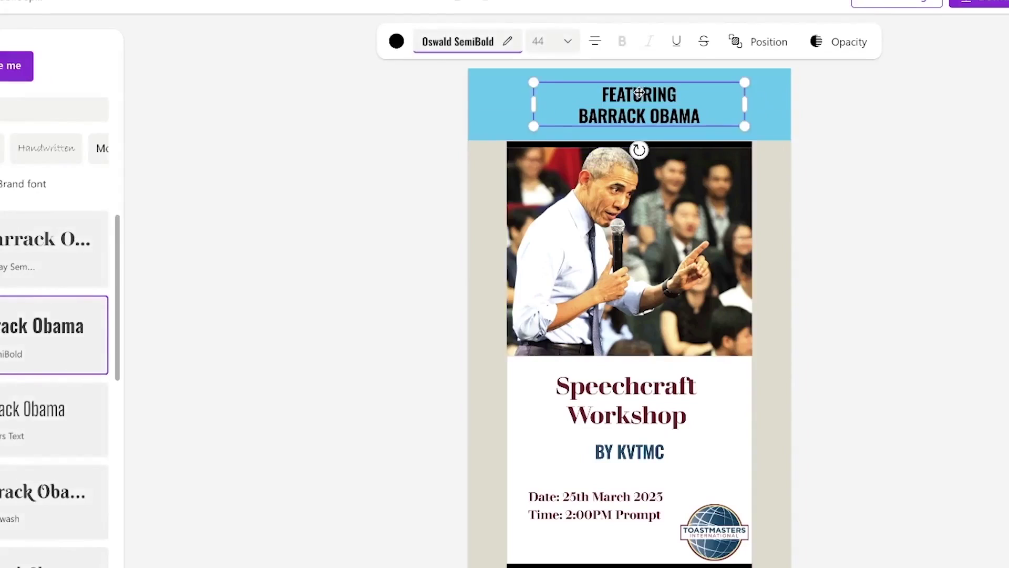
Enlarge the BARRACK OBAMA line to size 58 and shift the headline slightly up and left.
left_click(567, 41)
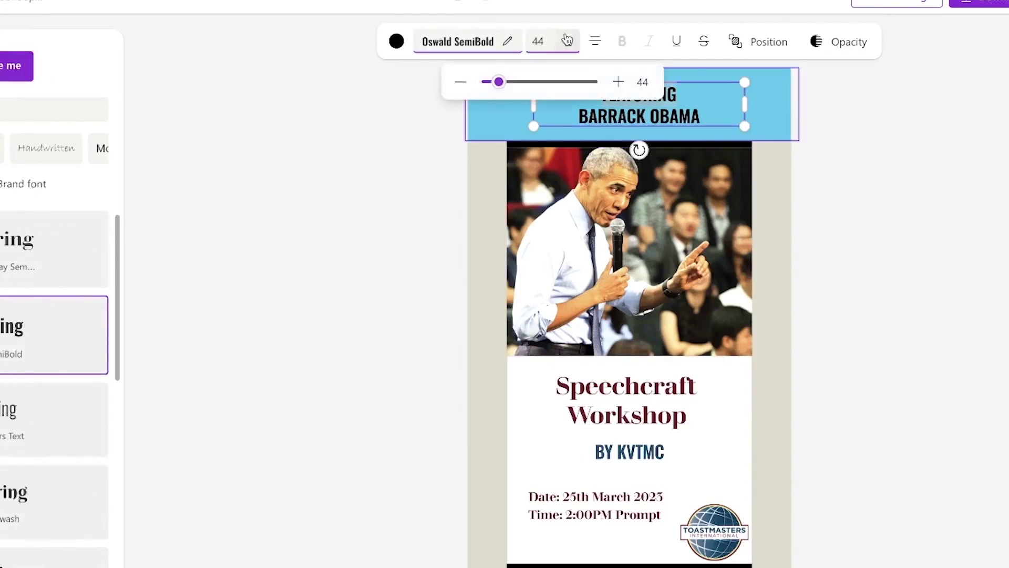
double_click(692, 116)
triple_click(692, 115)
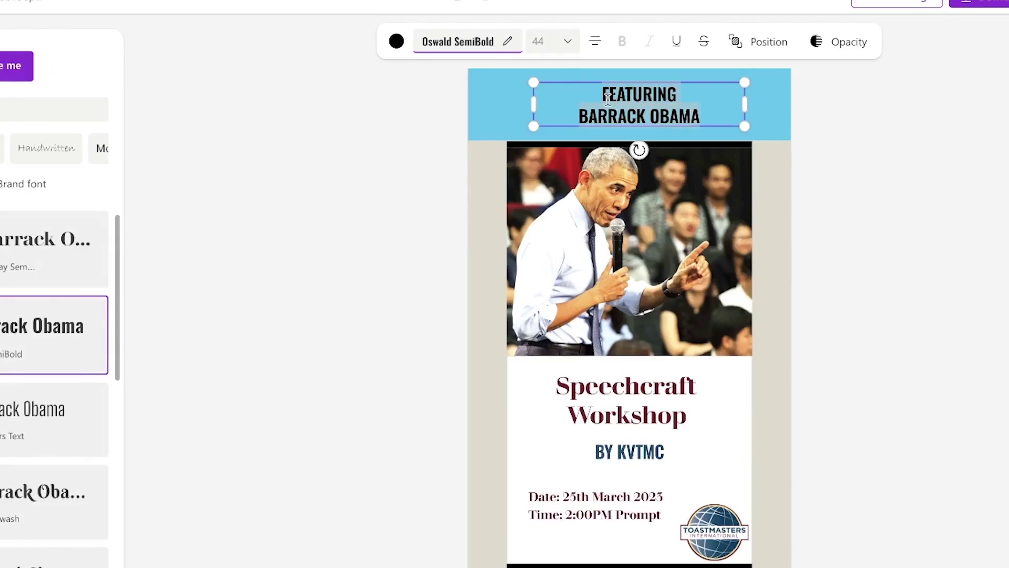
left_click(567, 41)
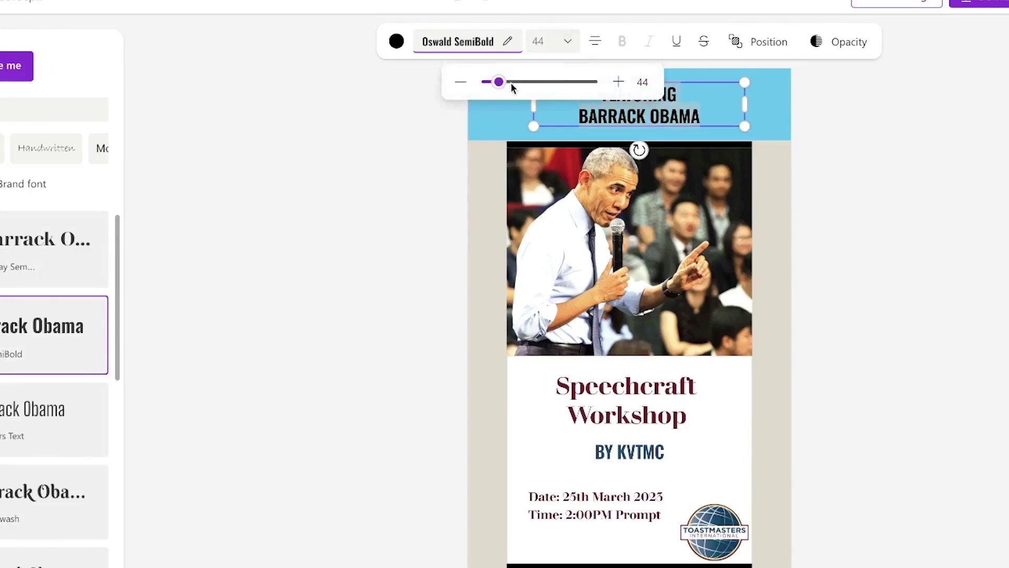
left_click_drag(500, 82, 505, 82)
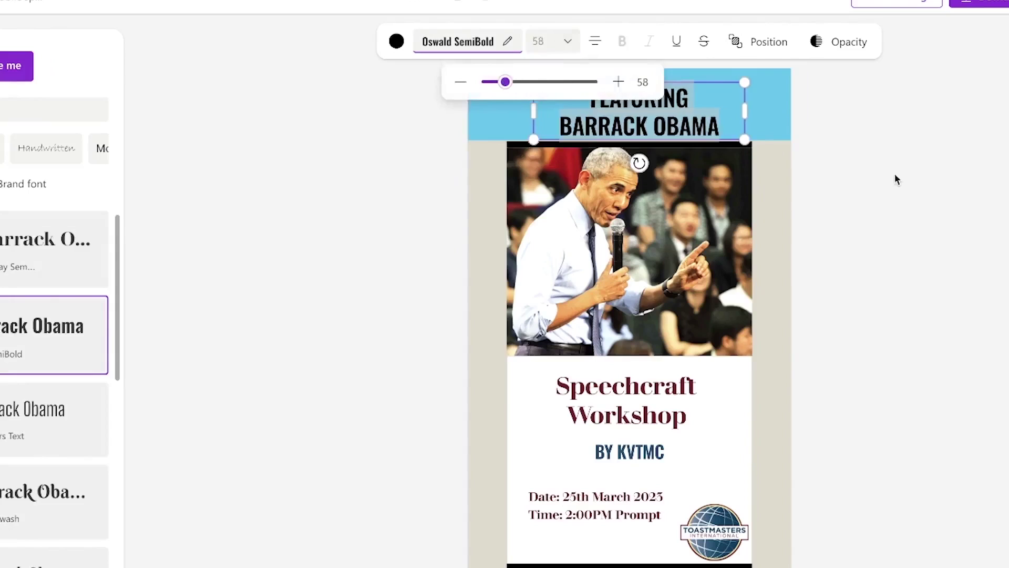
left_click(895, 174)
left_click(625, 93)
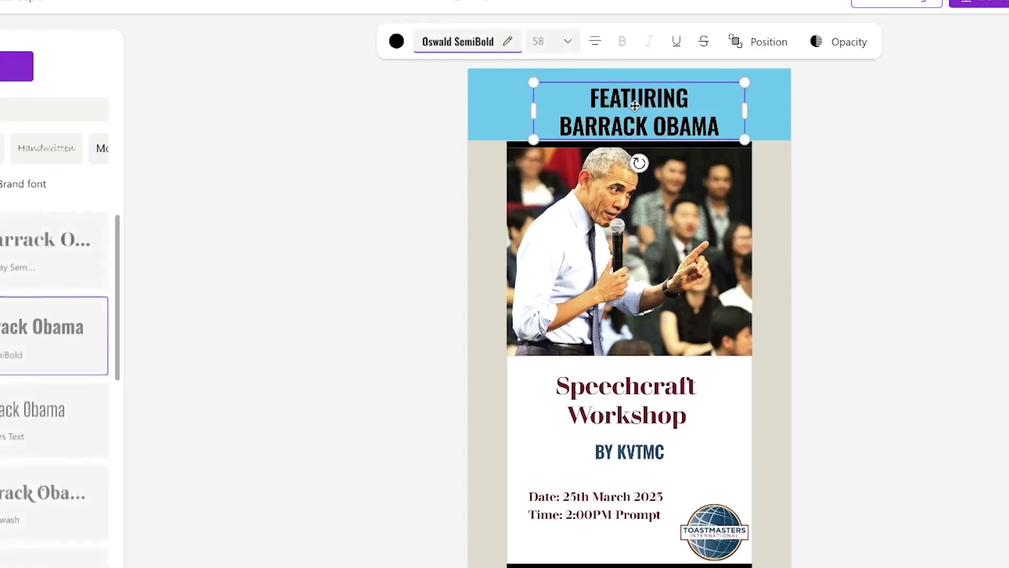
left_click_drag(626, 88, 612, 95)
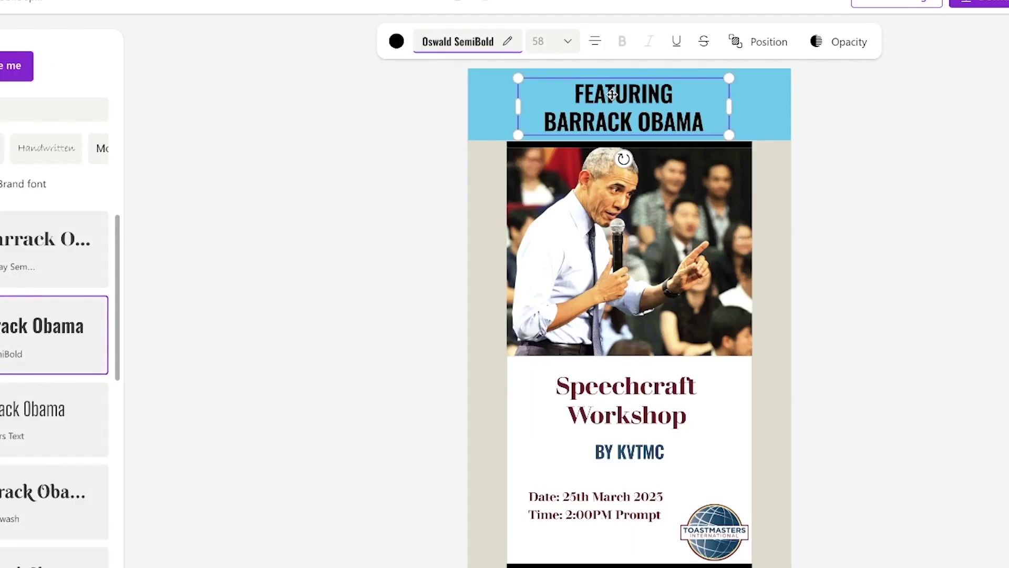
Recolour the top band dark blue from the recently used colours.
left_click(486, 121)
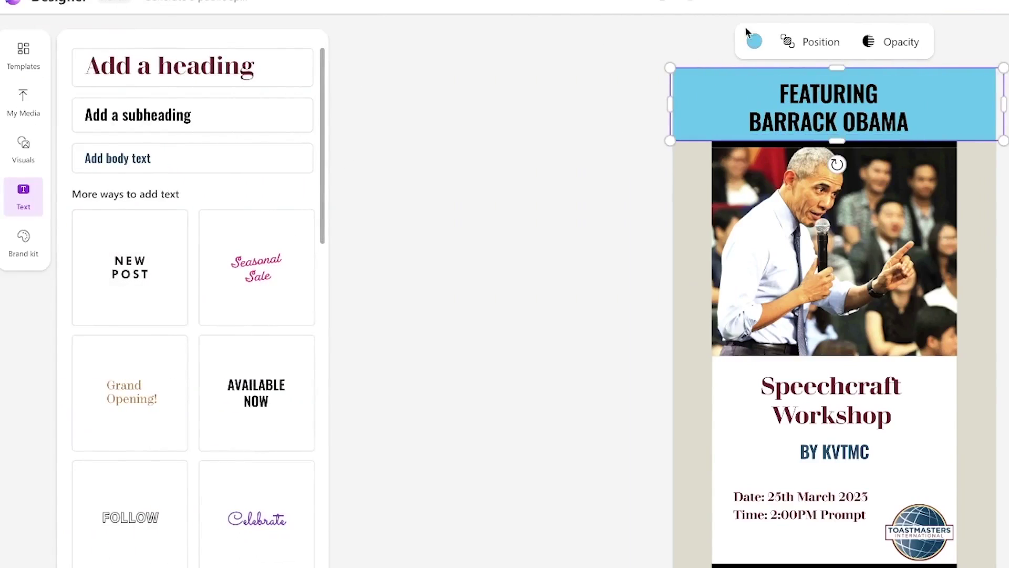
left_click(755, 42)
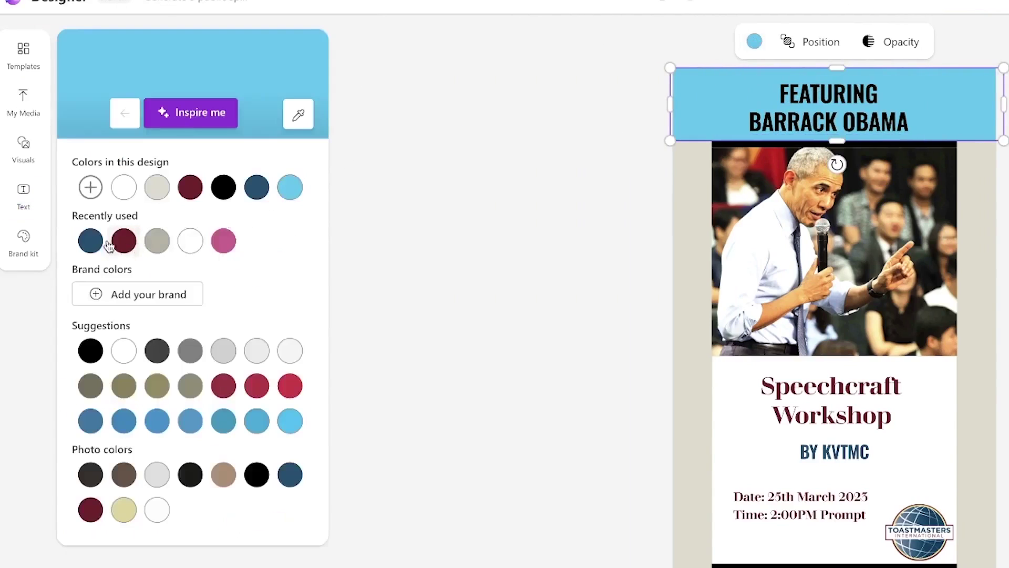
left_click(89, 242)
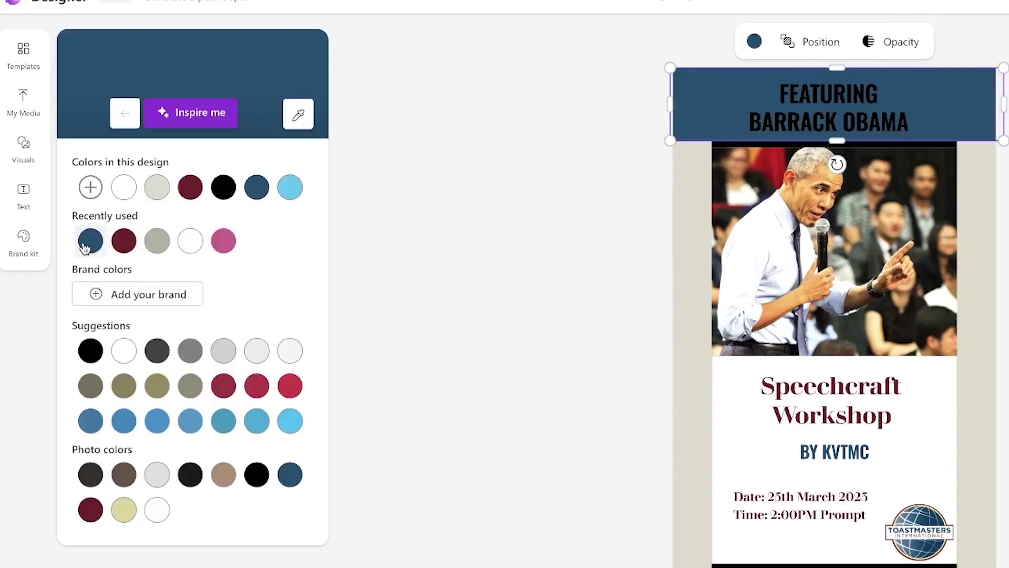
Turn both lines of the FEATURING BARRACK OBAMA headline white.
left_click(823, 100)
triple_click(822, 103)
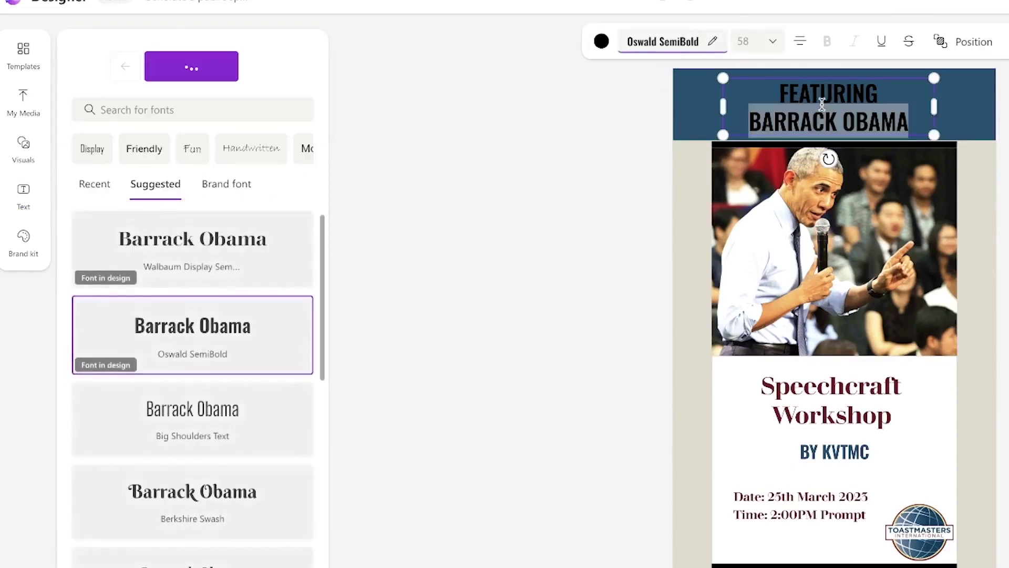
key("ctrl+a")
left_click(602, 41)
left_click(123, 350)
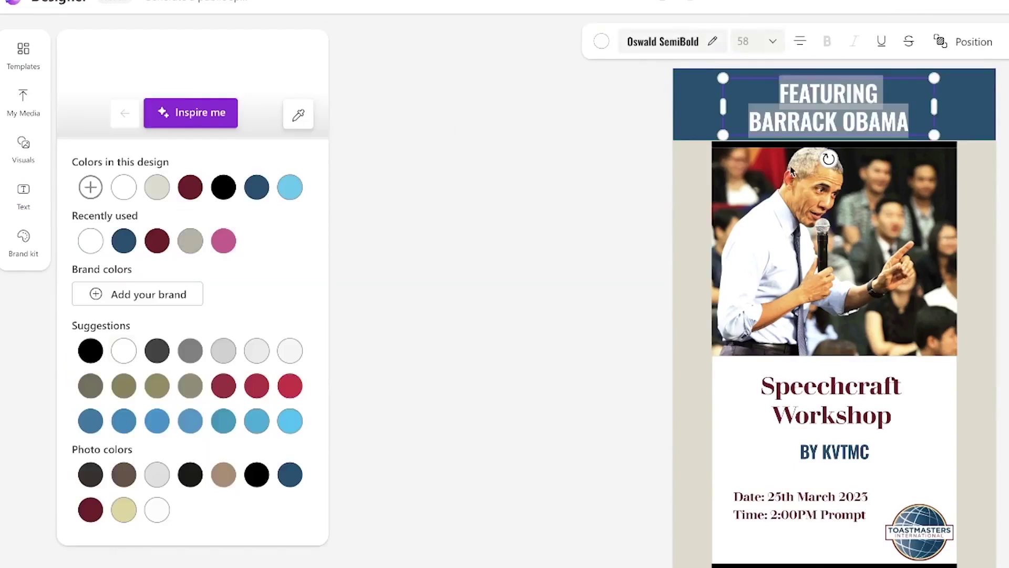
left_click(23, 195)
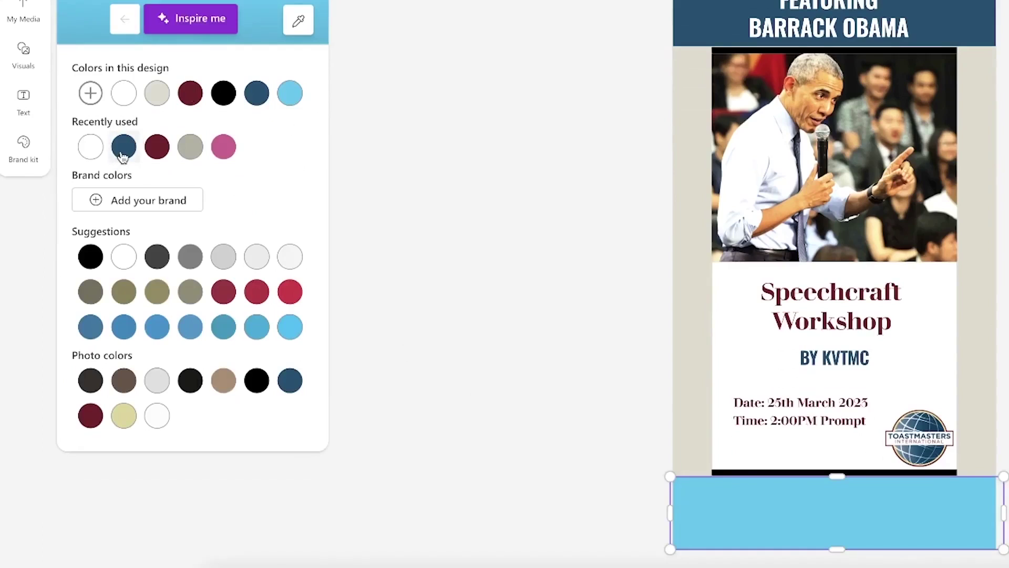
Make the bottom band dark blue and place a new subheading text box inside it.
left_click(123, 147)
key("Escape")
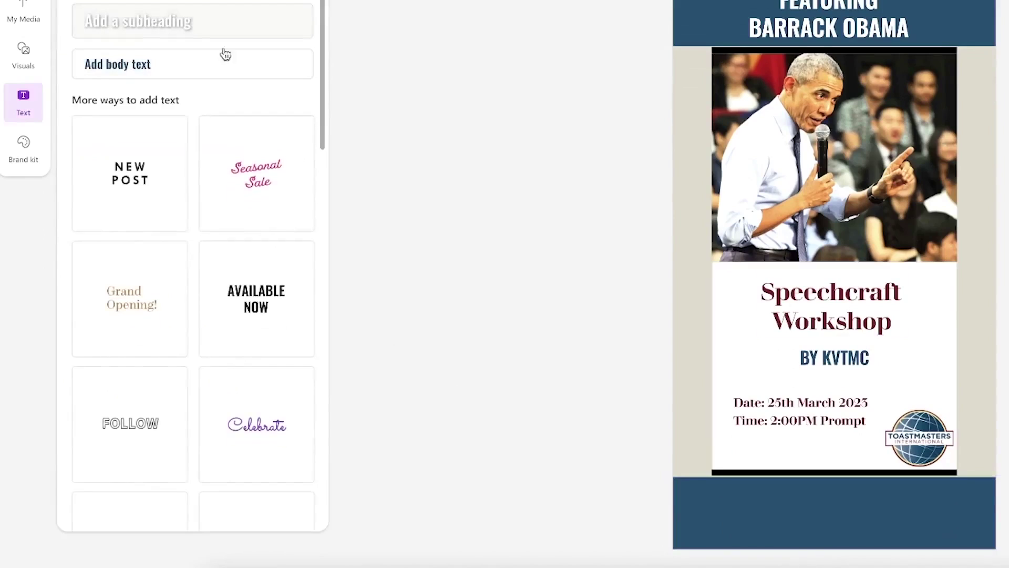
left_click(192, 32)
left_click_drag(914, 298, 855, 516)
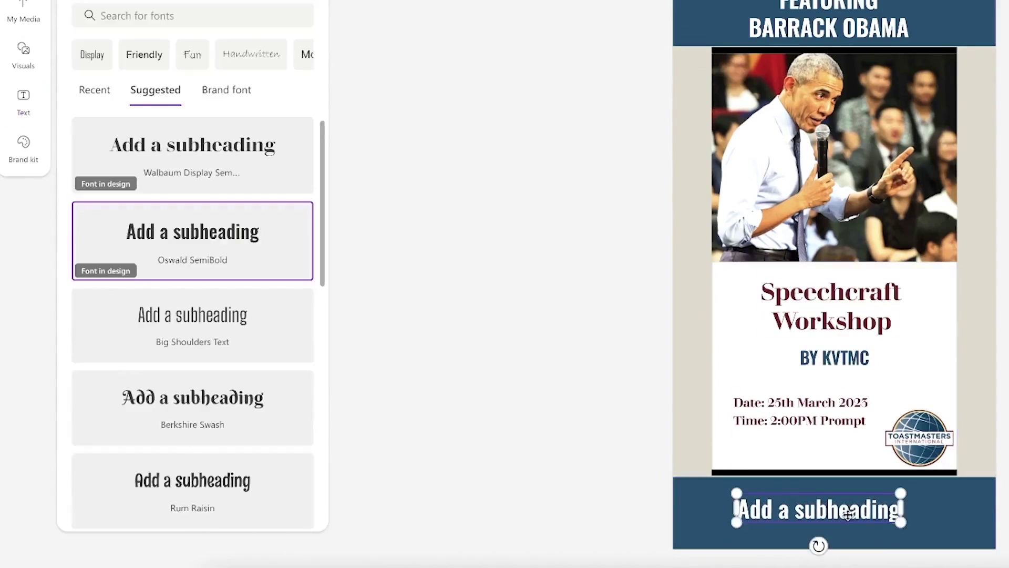
Change the footer text to 'For more info:' plus a contact phone number, centred on the page.
triple_click(847, 513)
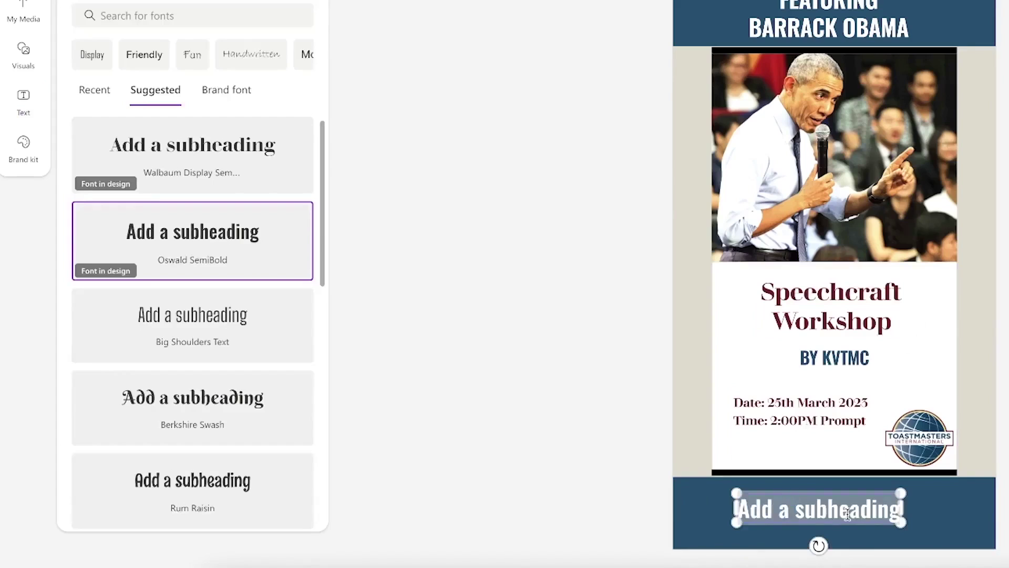
type("For more info:")
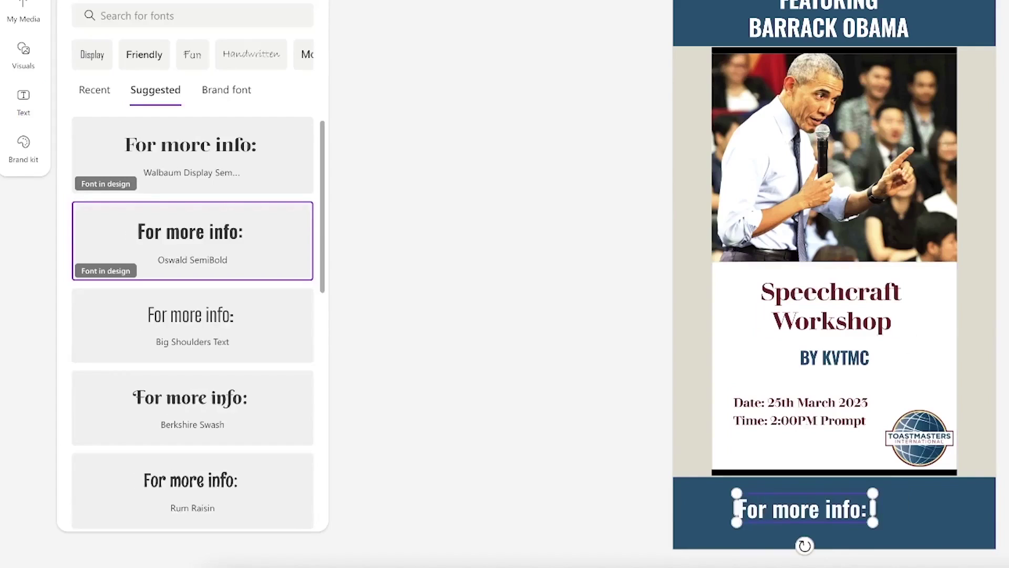
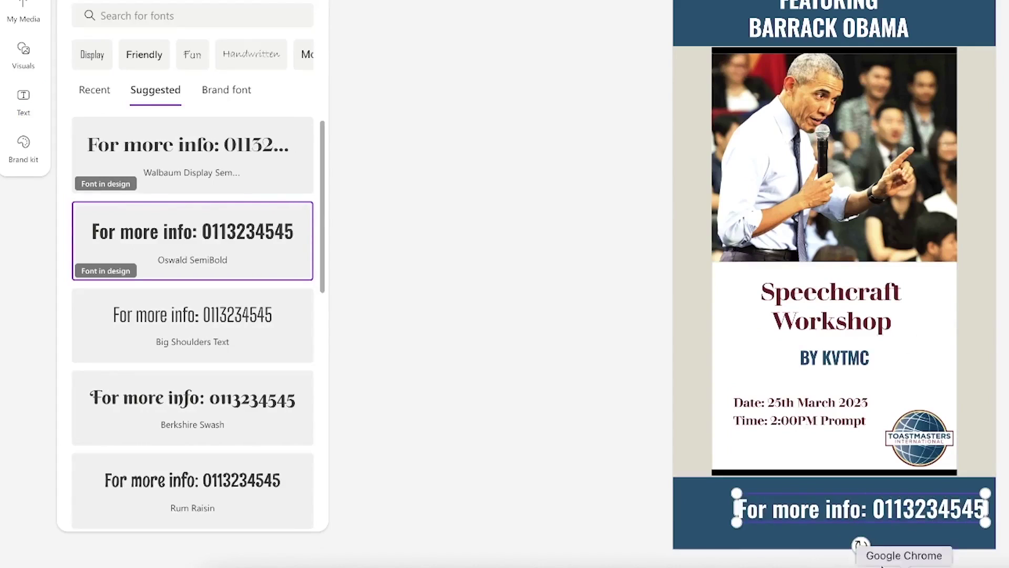
key("Escape")
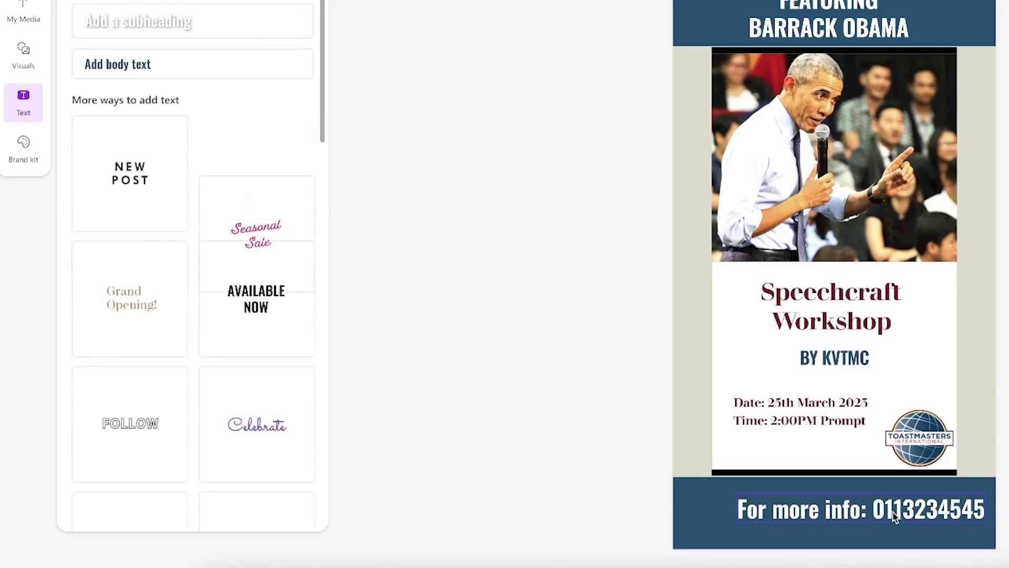
left_click_drag(843, 520, 860, 513)
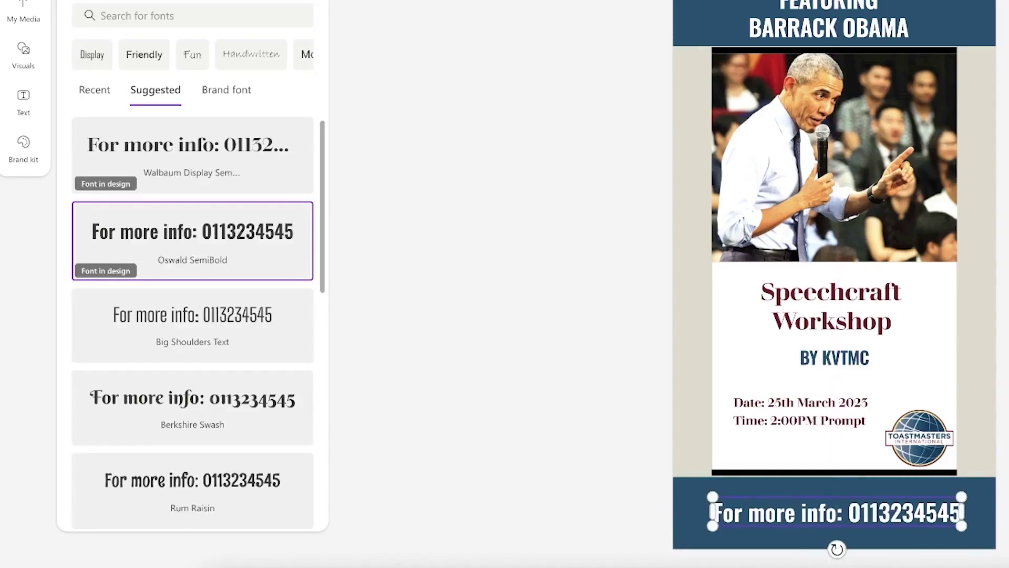
key("Escape")
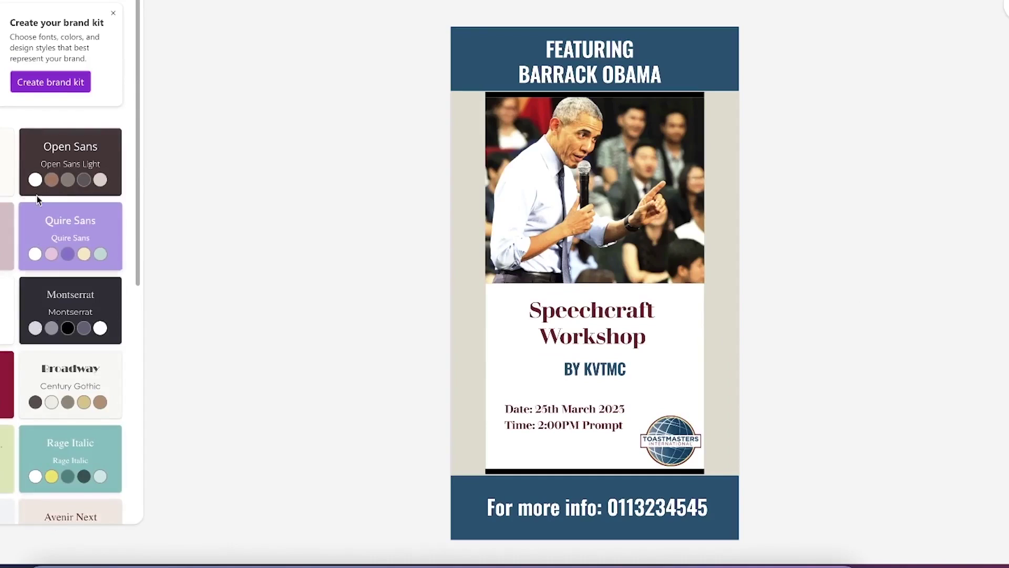
Switch the side panel to the Templates gallery and scroll through its designs.
scroll(37, 195, "down", 8)
scroll(37, 195, "up", 8)
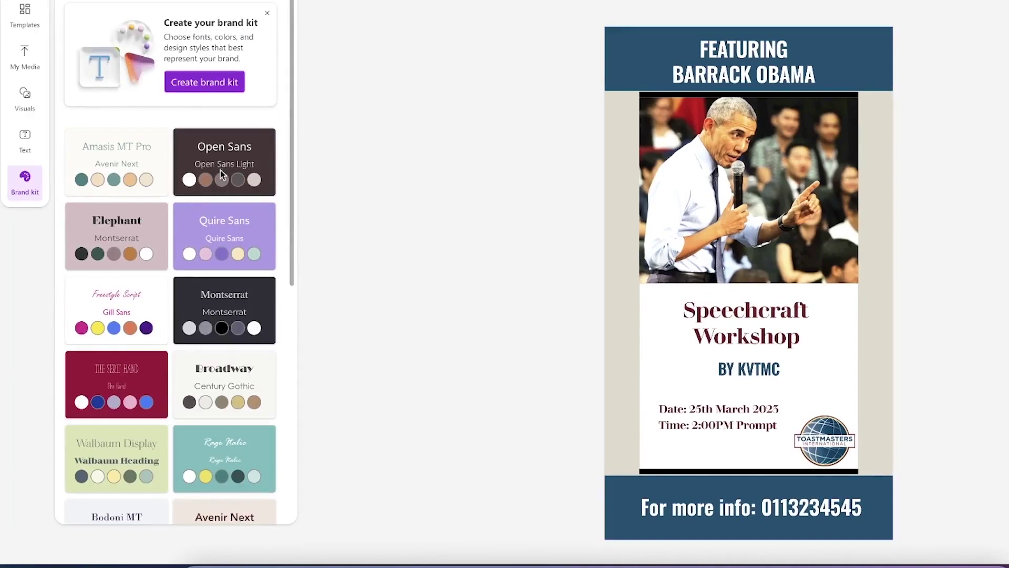
left_click(32, 24)
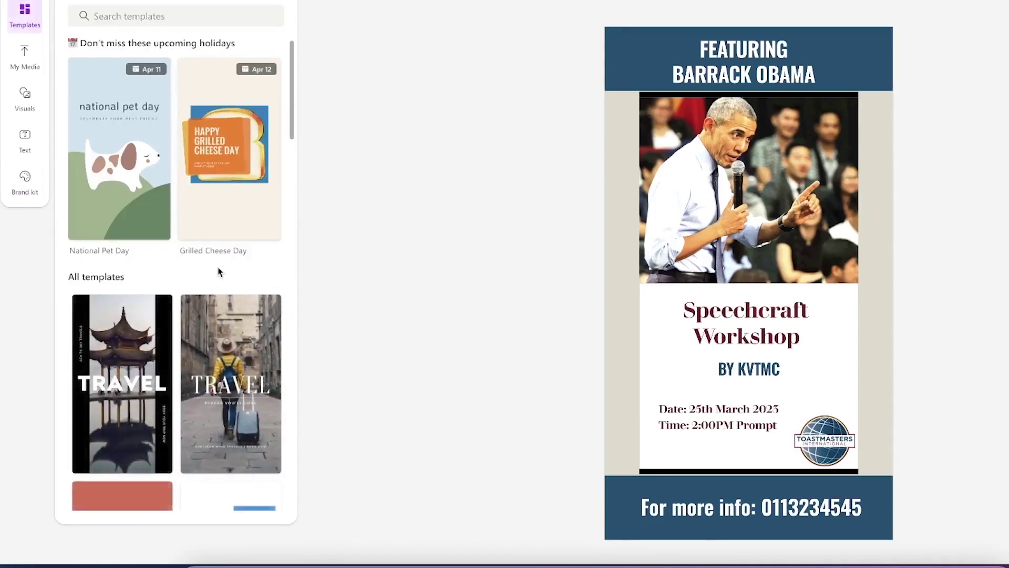
scroll(218, 270, "down", 5)
scroll(219, 272, "down", 15)
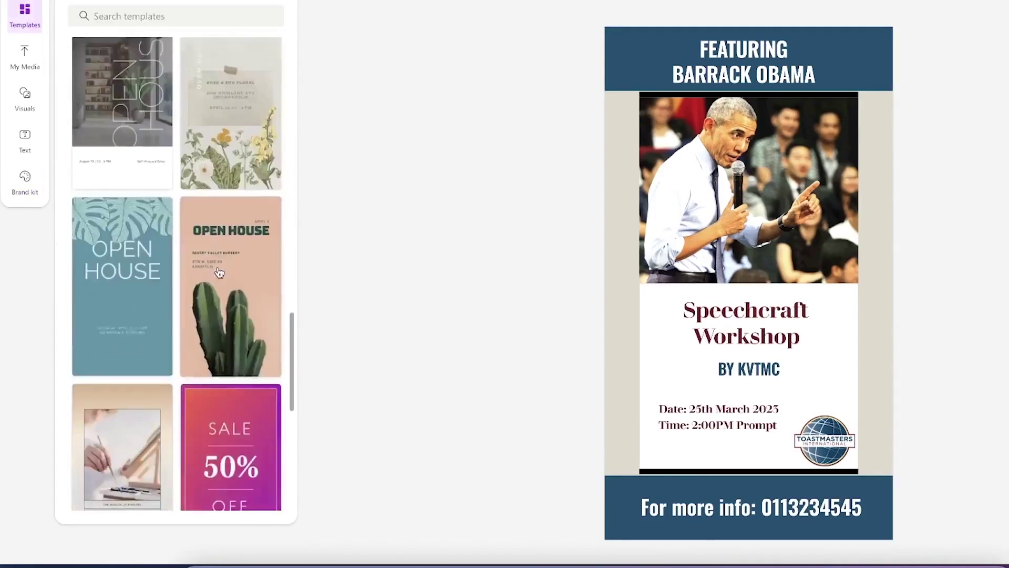
scroll(219, 272, "down", 7)
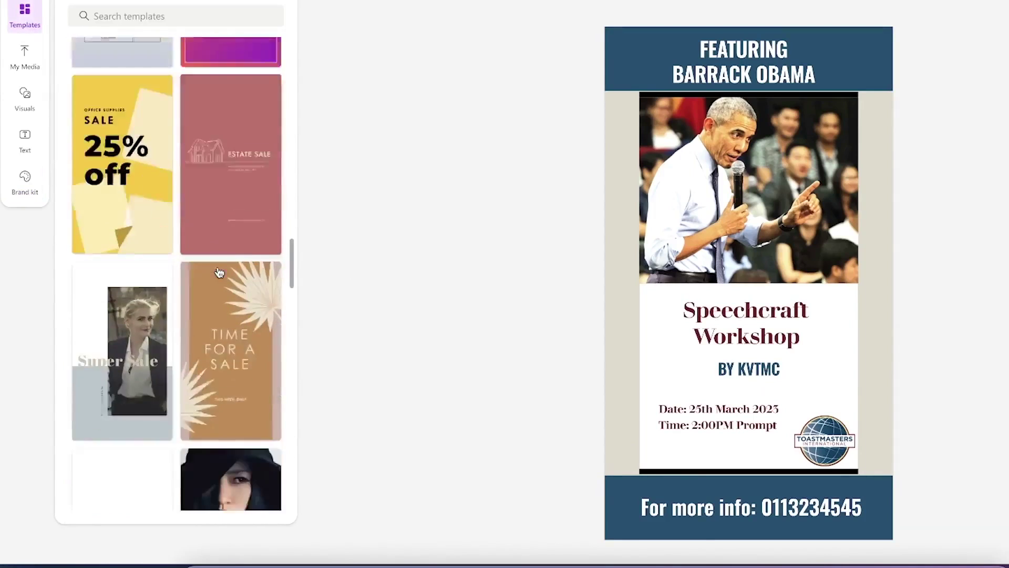
scroll(219, 271, "down", 8)
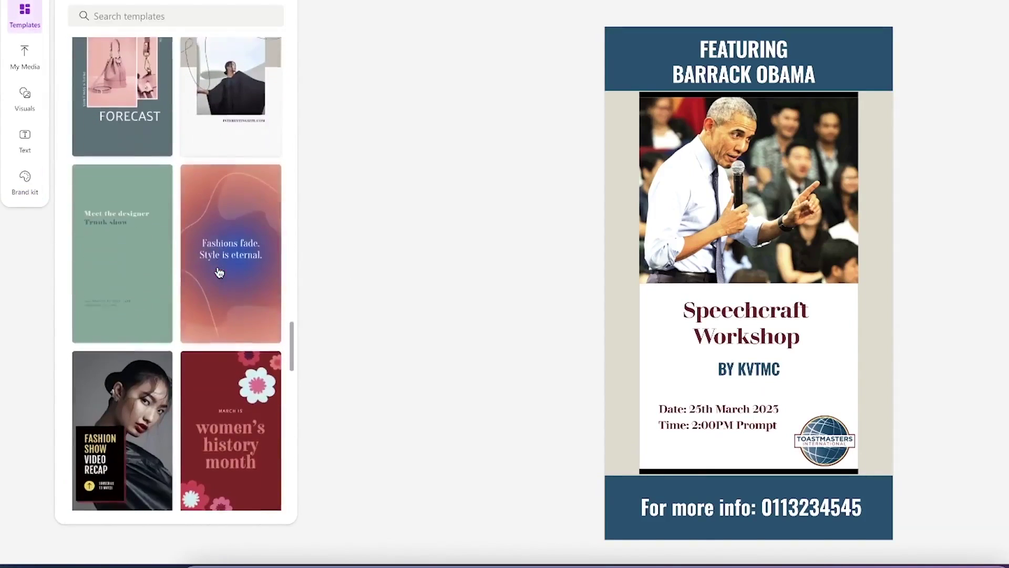
scroll(192, 109, "up", 20)
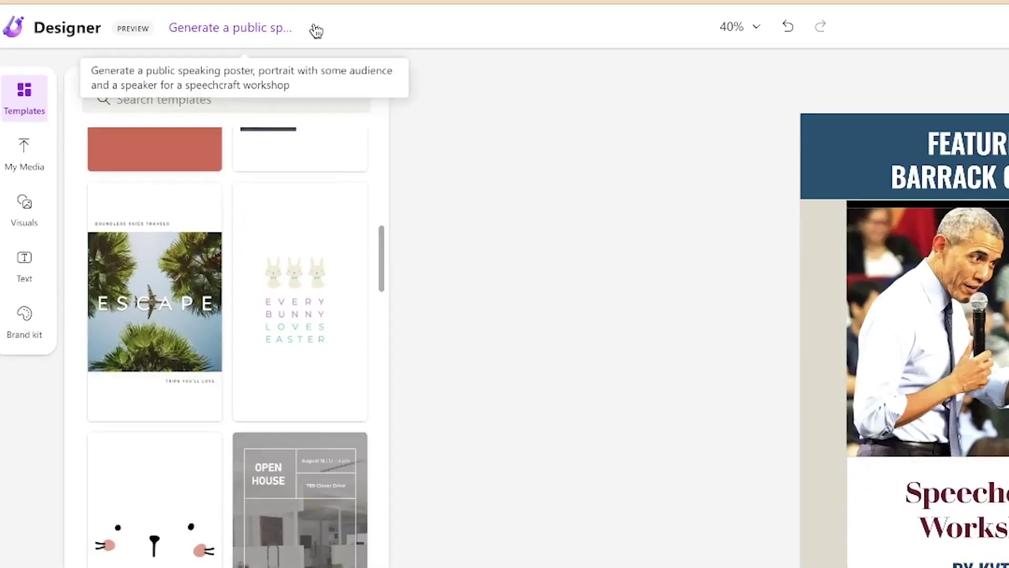
left_click(314, 27)
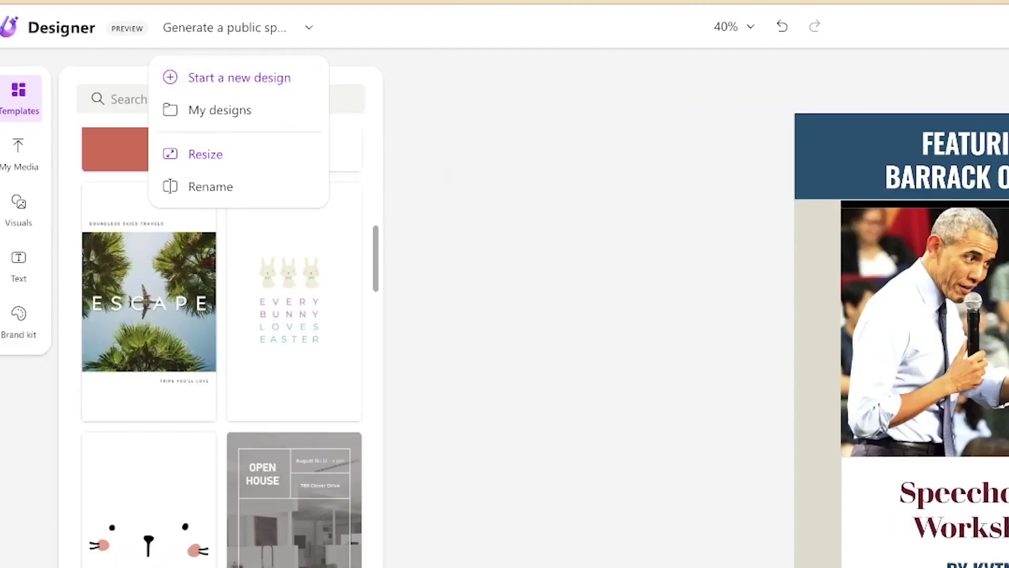
Set up the poster download as PNG with Remove watermark ticked.
key("Escape")
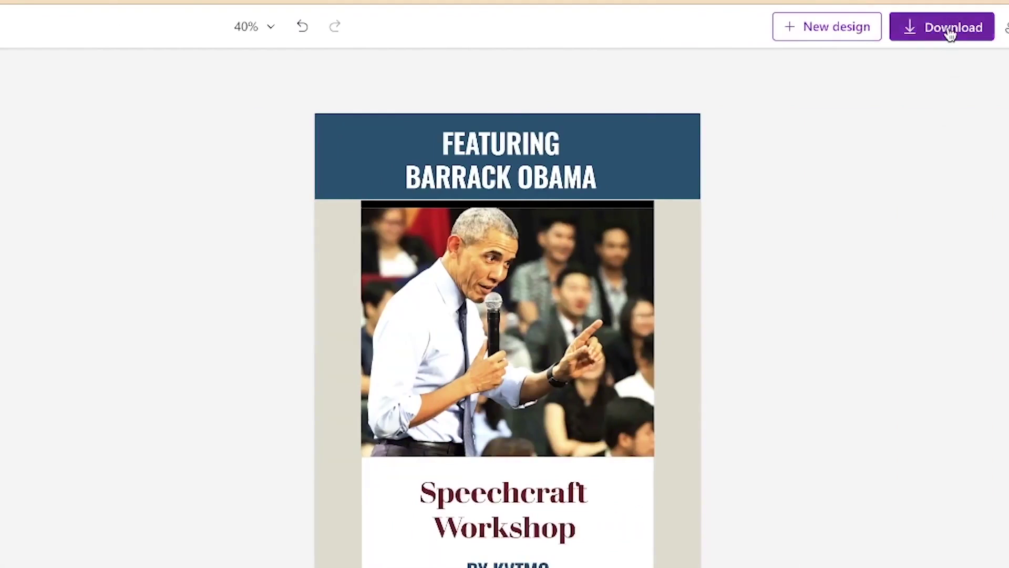
left_click(950, 32)
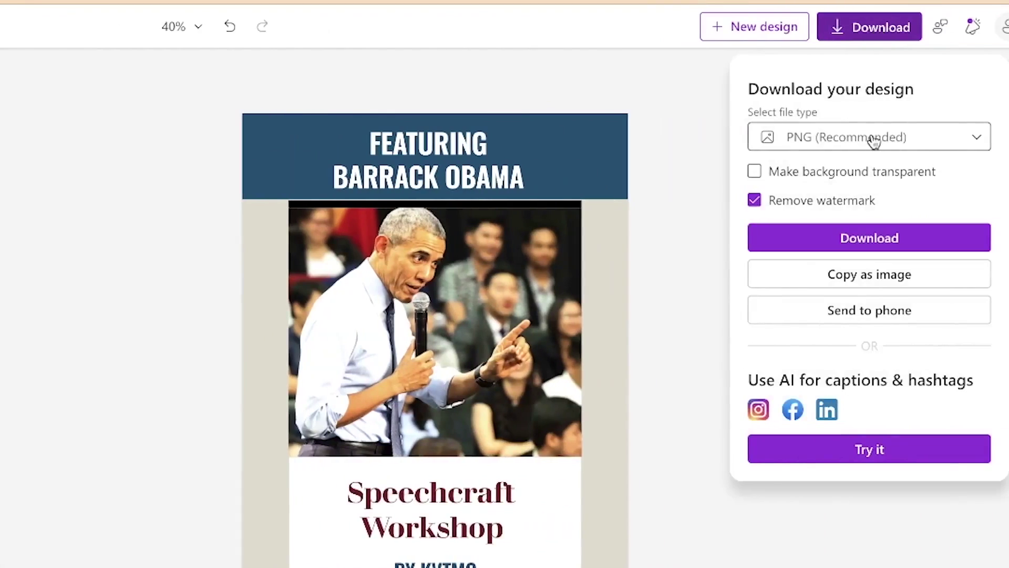
left_click(874, 141)
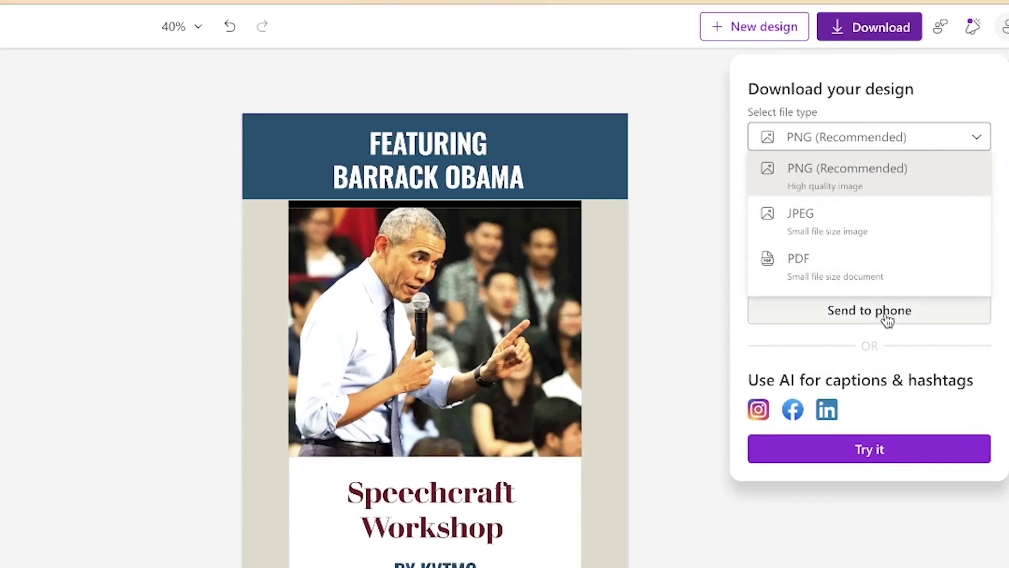
left_click(859, 180)
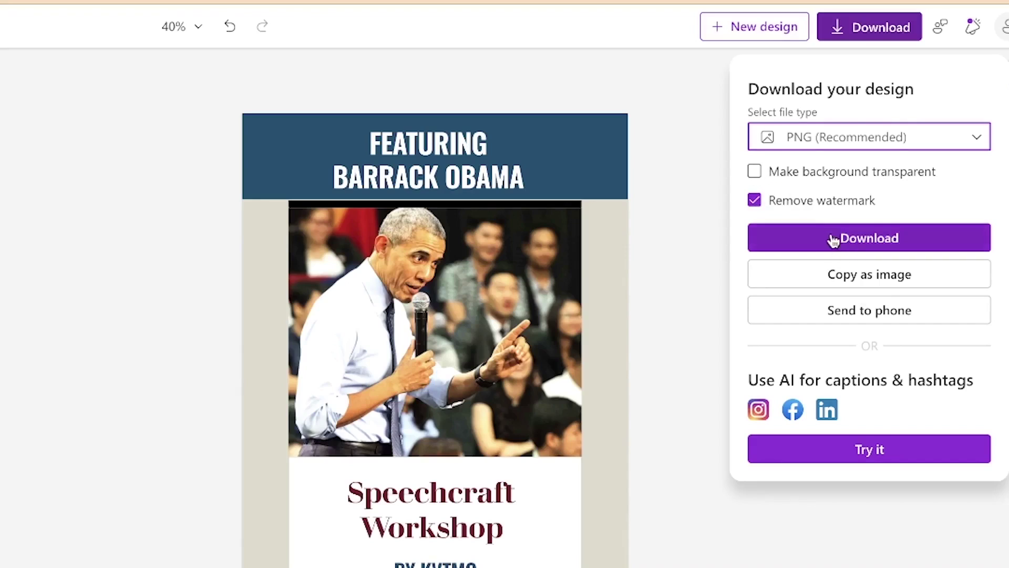
left_click(859, 274)
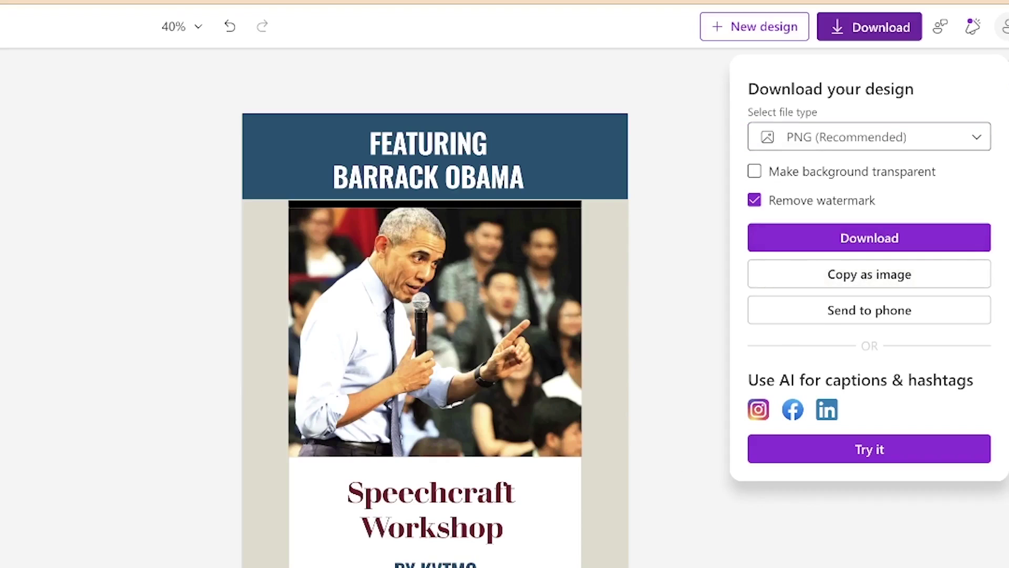